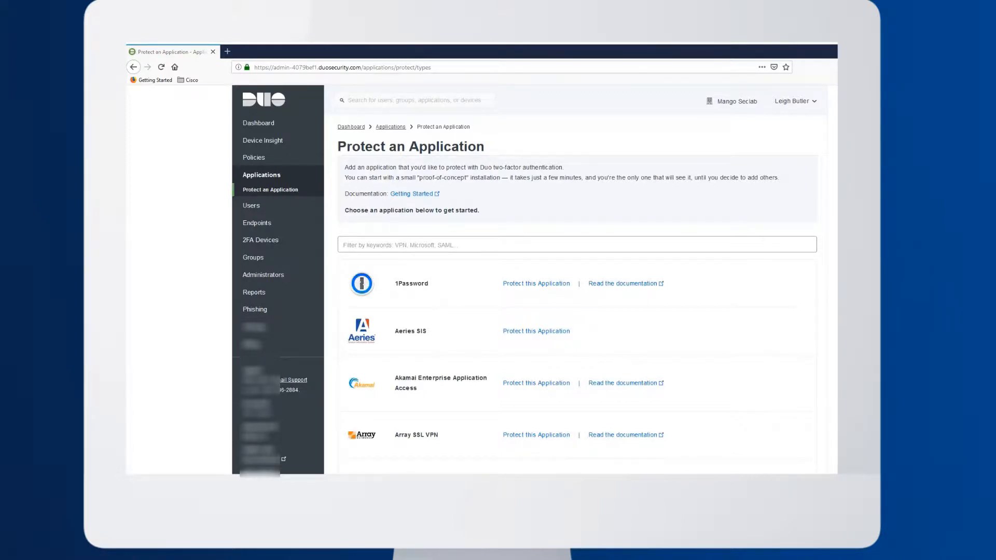
# Open the users' Directory Sync page and start adding a new Active Directory
pyautogui.click(241, 207)
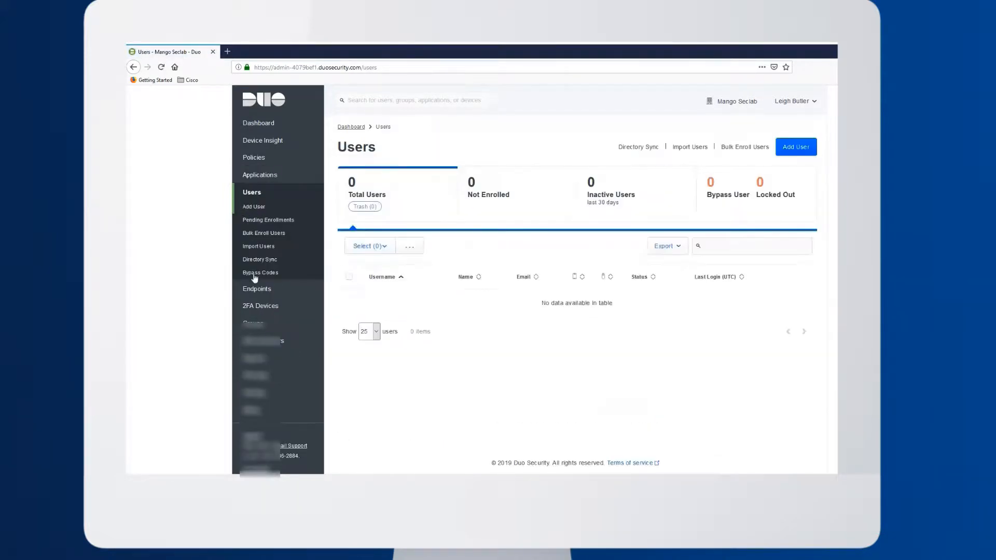
pyautogui.click(260, 262)
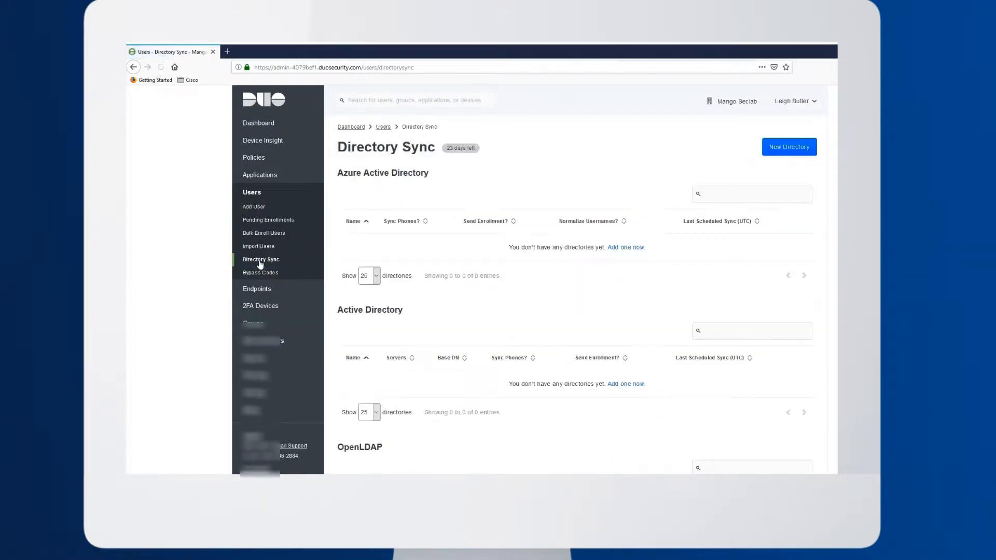
pyautogui.scroll(-2, 137, 291)
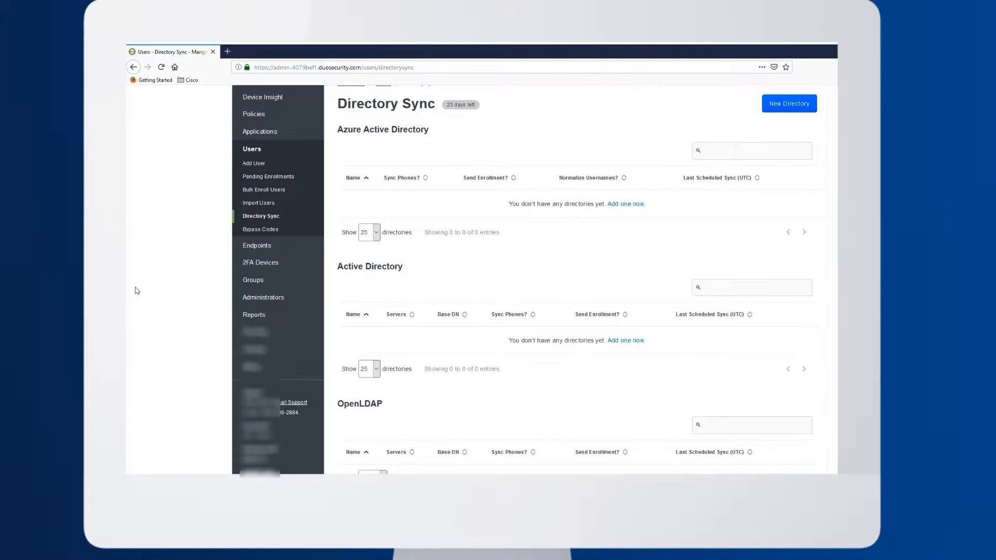
pyautogui.scroll(-3, 137, 290)
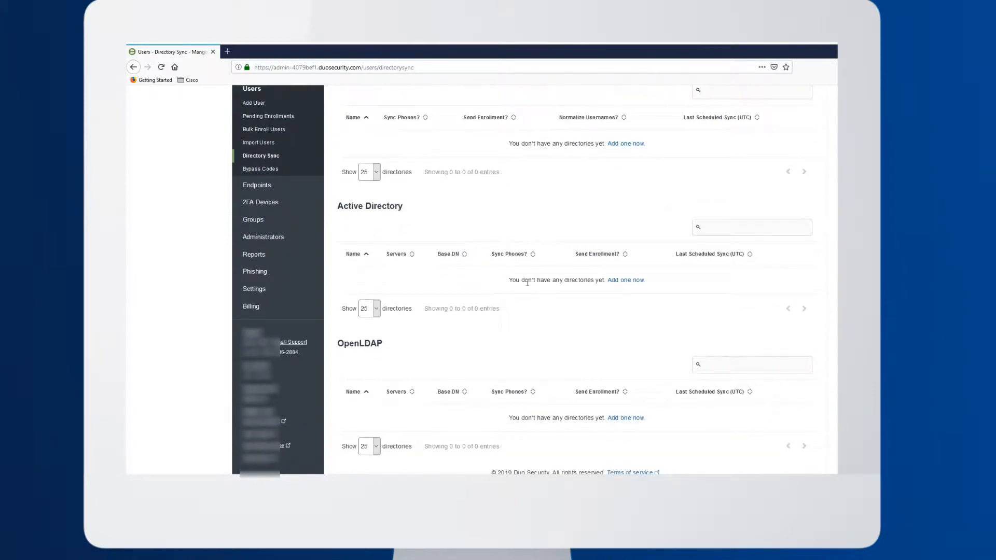
pyautogui.click(634, 285)
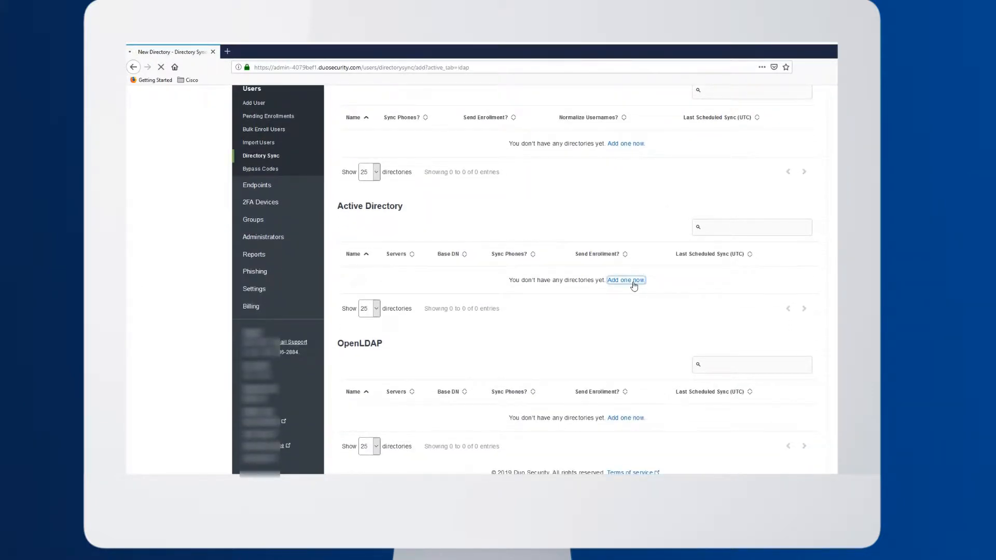
# Name the directory MangoSeclab and set its server to dc.mango-seclab.com with port 636
pyautogui.click(478, 290)
pyautogui.write('MangoSeclab')
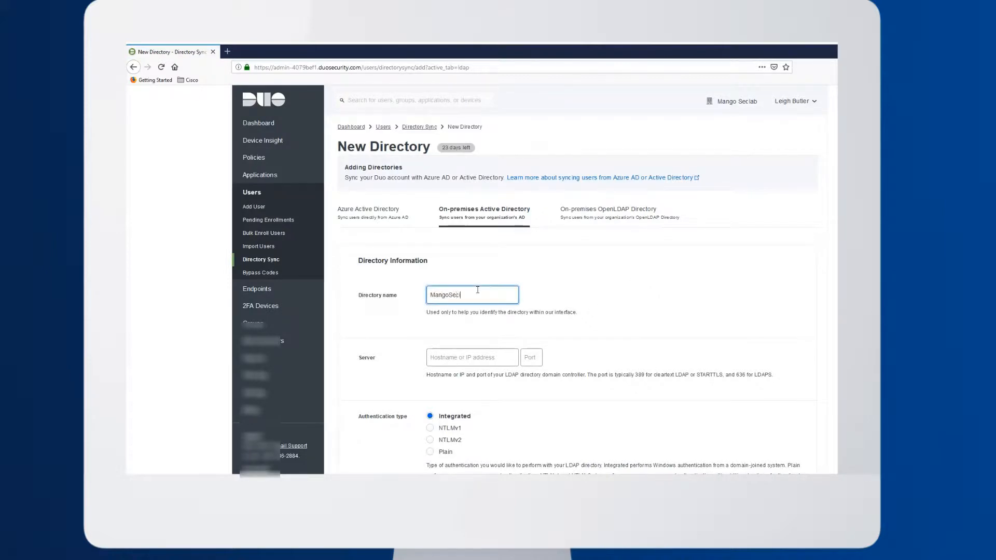
pyautogui.click(598, 351)
pyautogui.scroll(-3, 599, 350)
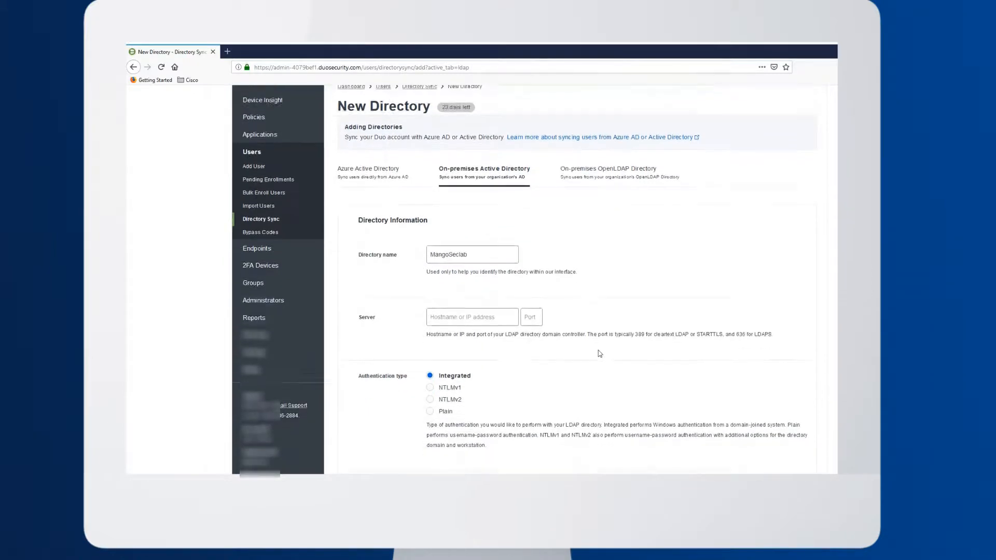
pyautogui.click(475, 205)
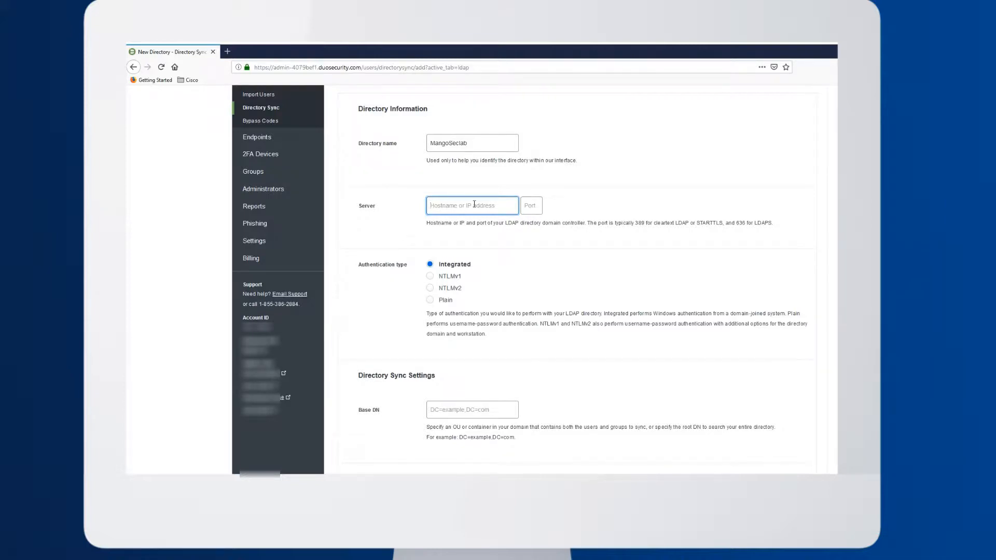
pyautogui.write('dc.mango-seclab.com')
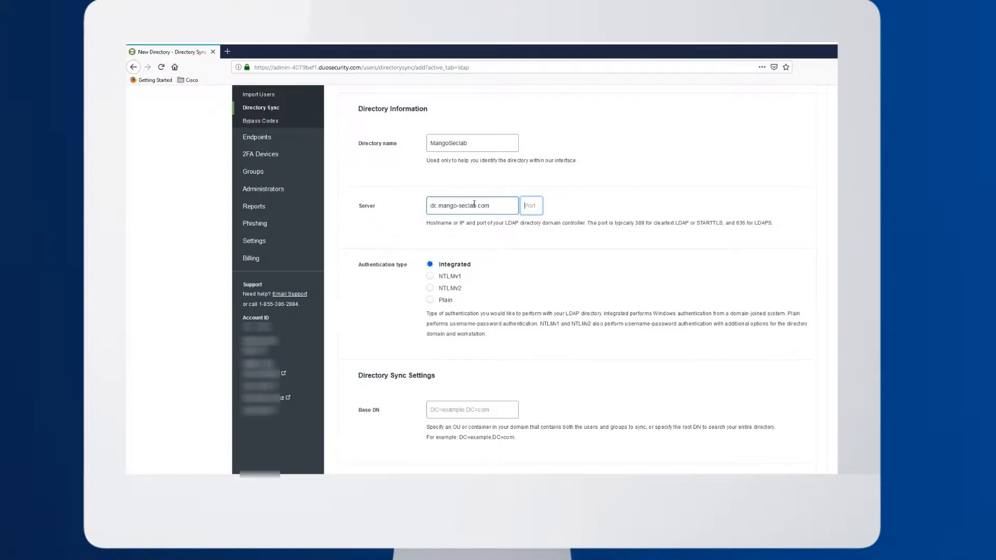
pyautogui.write('636')
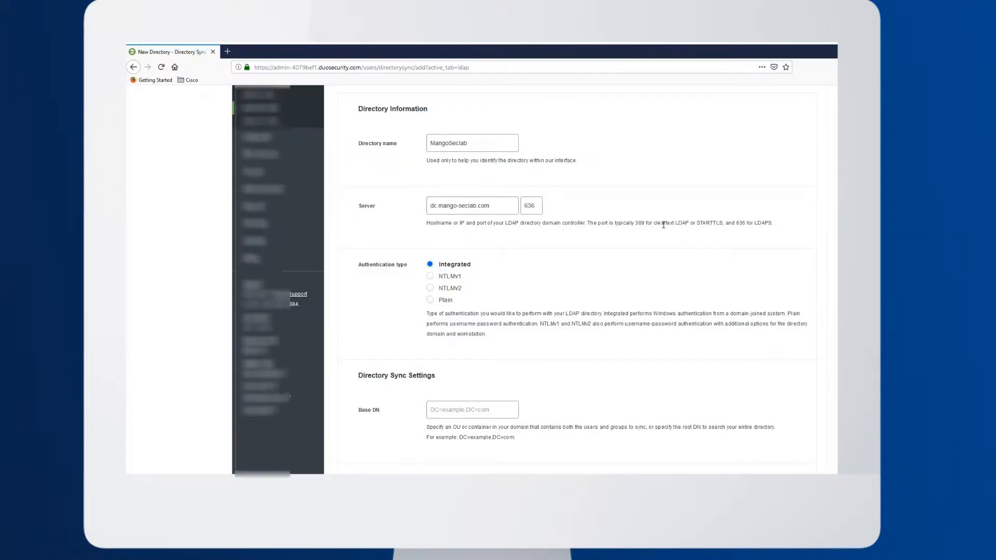
# Set the base DN to dc=mango-seclab,dc=com and add the directory
pyautogui.scroll(-3, 664, 224)
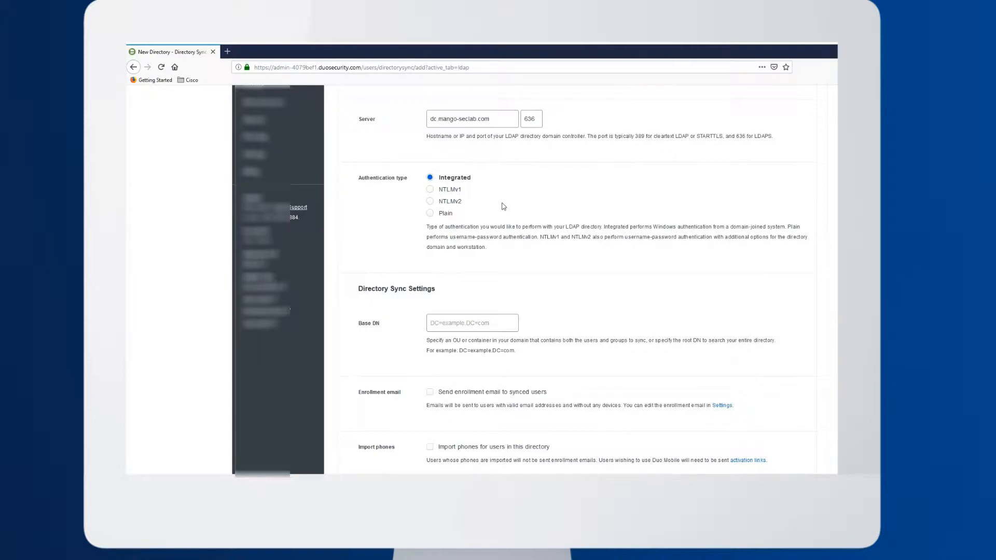
pyautogui.scroll(-3, 382, 258)
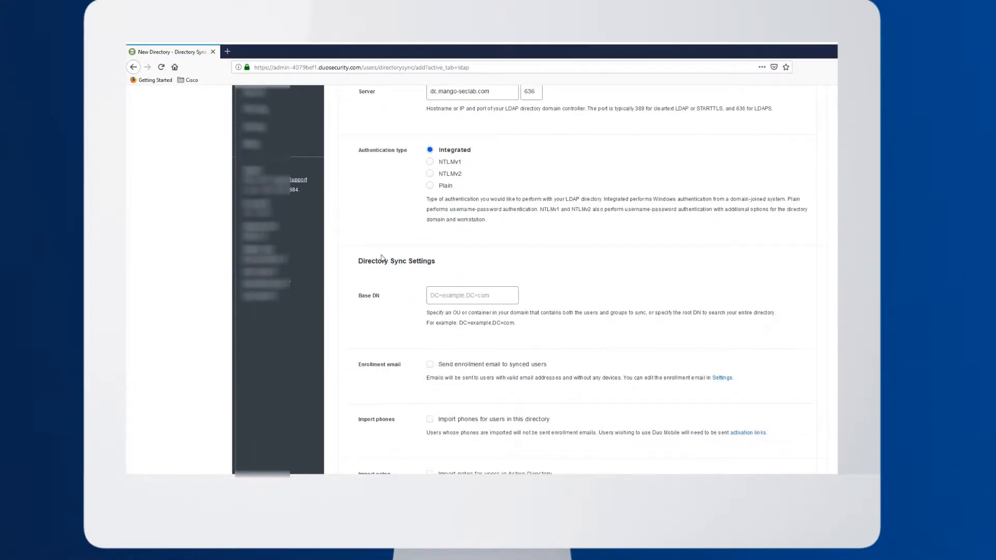
pyautogui.click(452, 191)
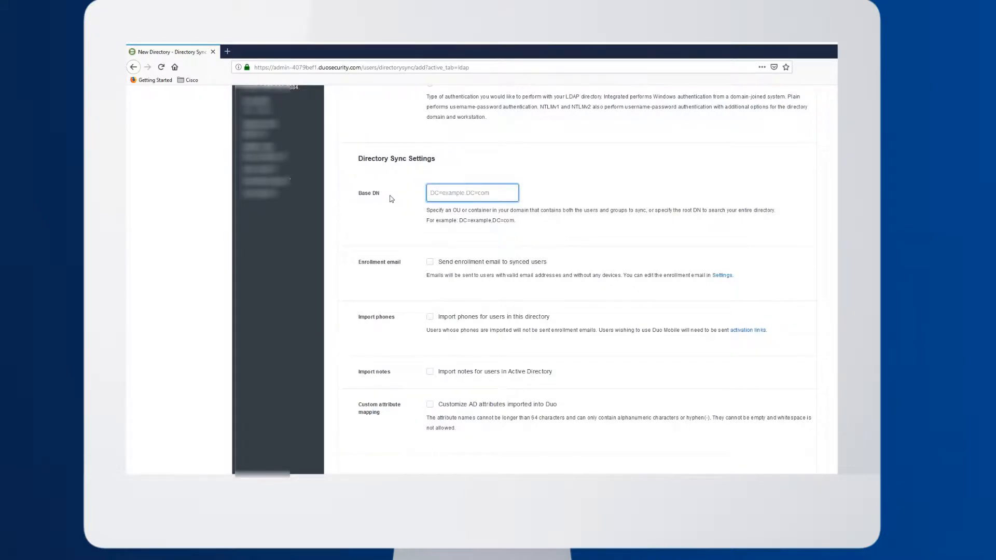
pyautogui.write('dc=mango-seclab.dc=')
pyautogui.write('com')
pyautogui.click(385, 207)
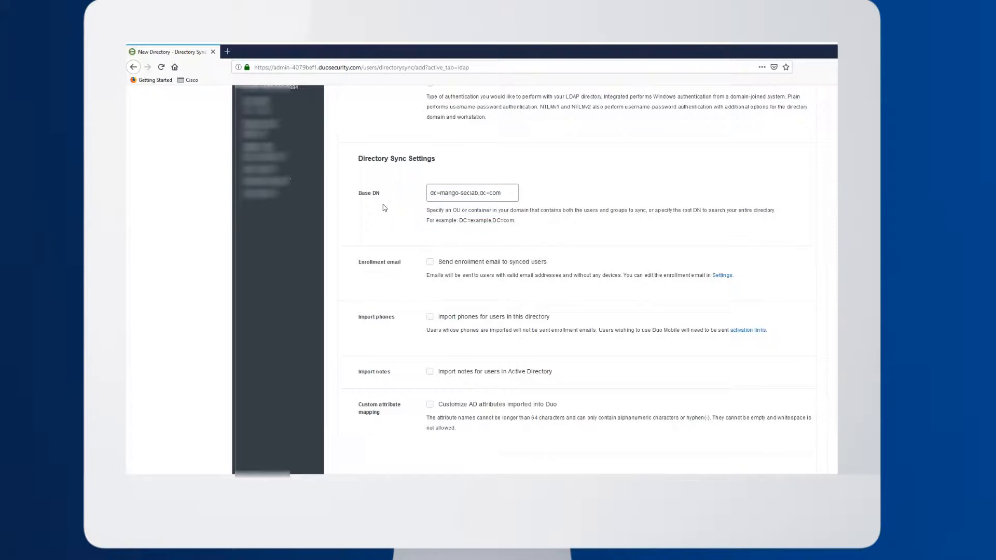
pyautogui.scroll(-1, 384, 208)
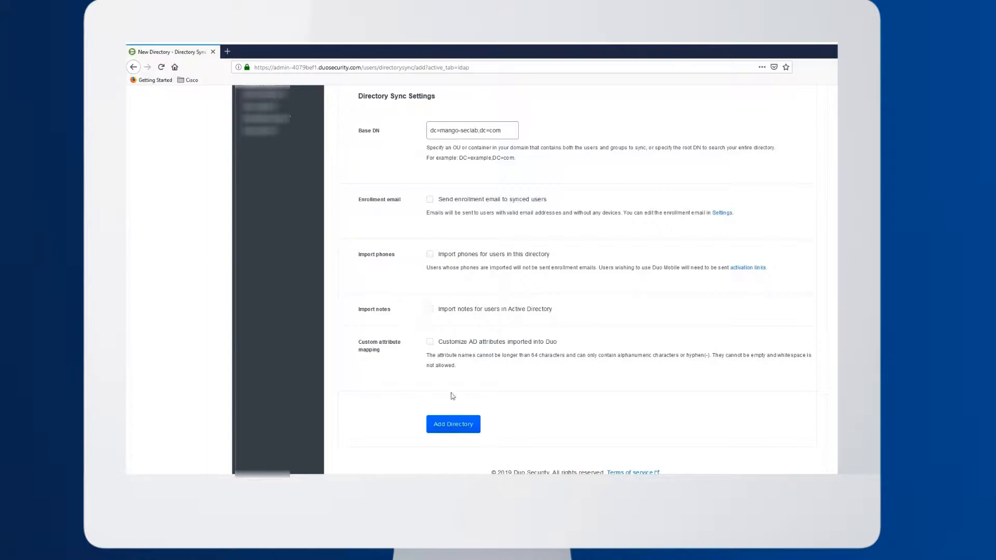
pyautogui.click(455, 424)
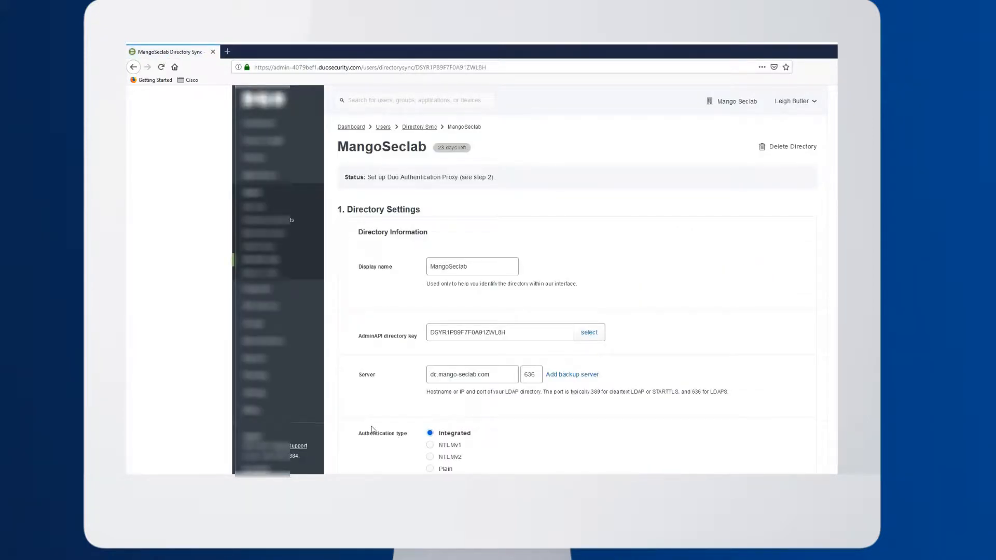
# Set the directory's transport type to LDAPS and enable SSL hostname verification
pyautogui.scroll(-3, 371, 430)
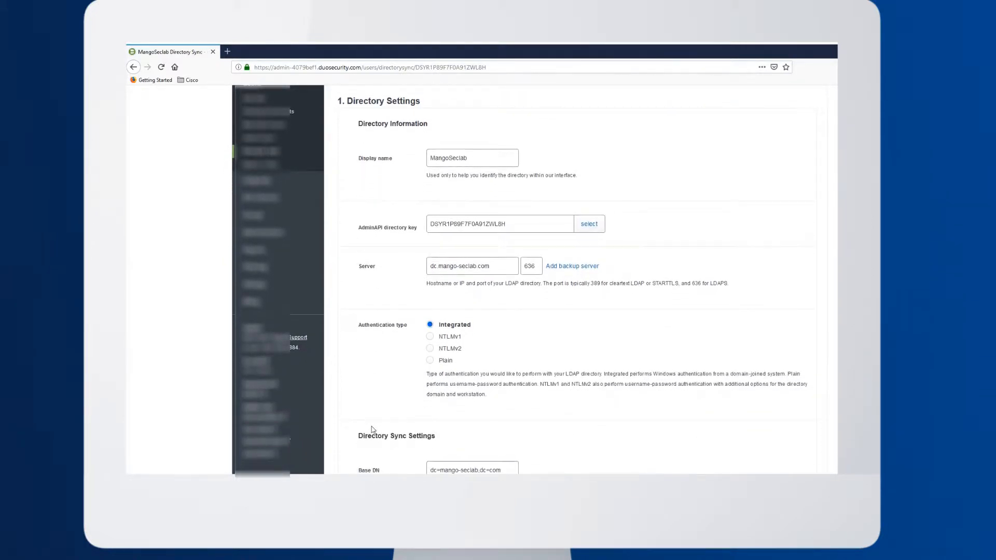
pyautogui.scroll(-4, 372, 430)
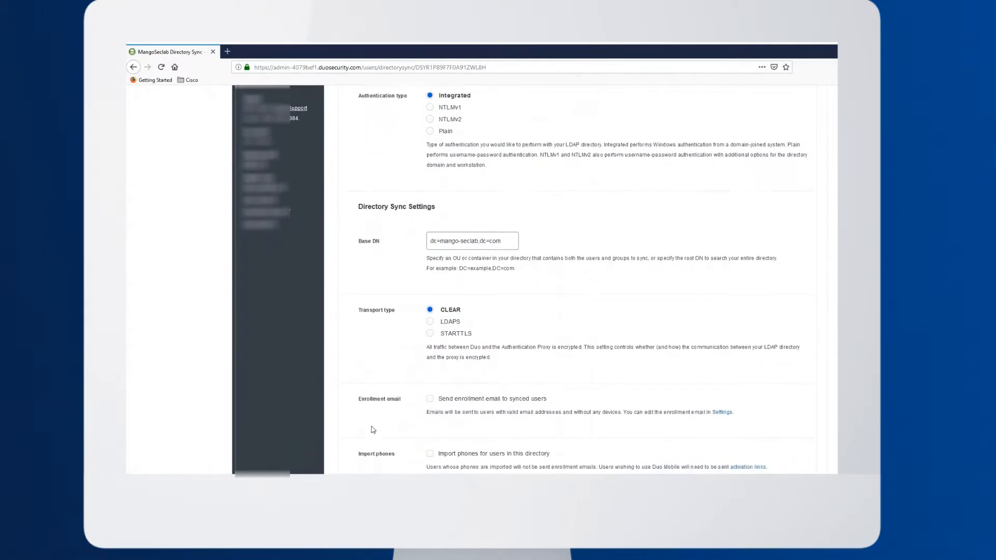
pyautogui.scroll(-1, 371, 429)
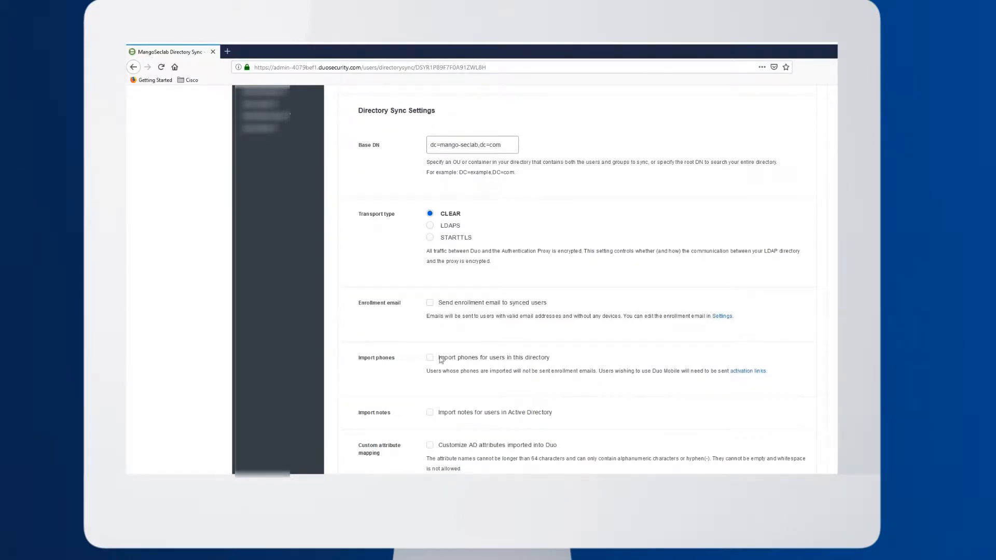
pyautogui.click(430, 226)
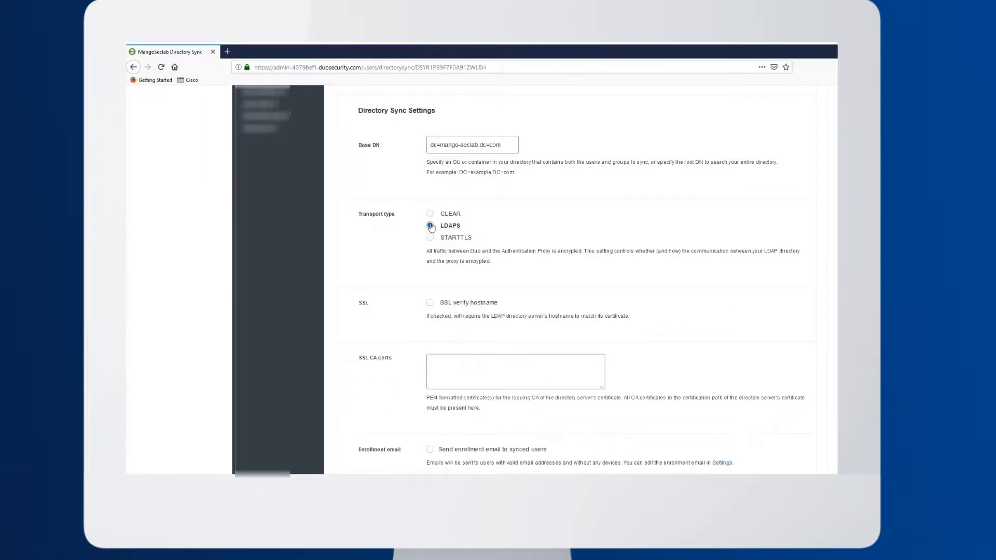
pyautogui.scroll(-3, 366, 266)
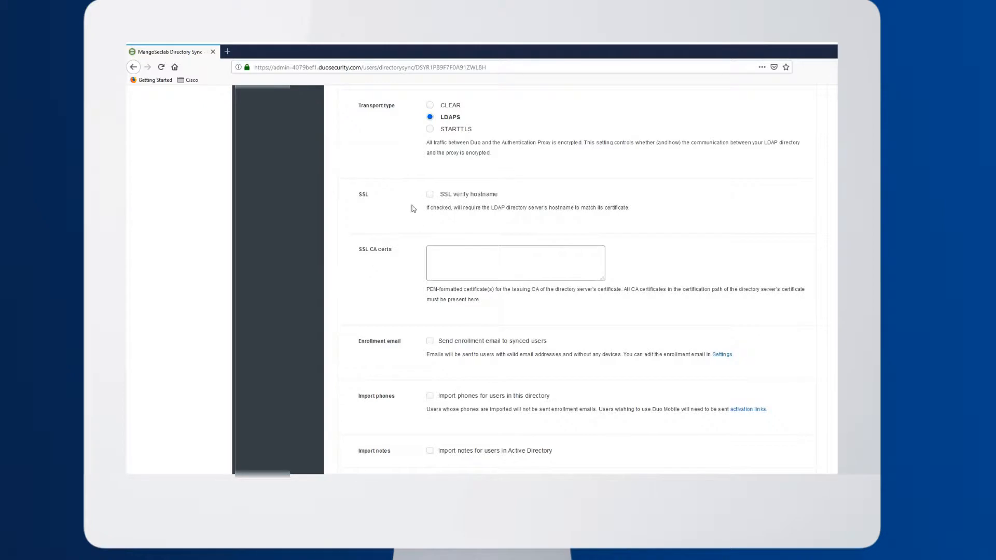
pyautogui.click(430, 195)
# Paste the two PEM-formatted CA certificates one after the other into the directory's SSL CA certs
pyautogui.click(481, 264)
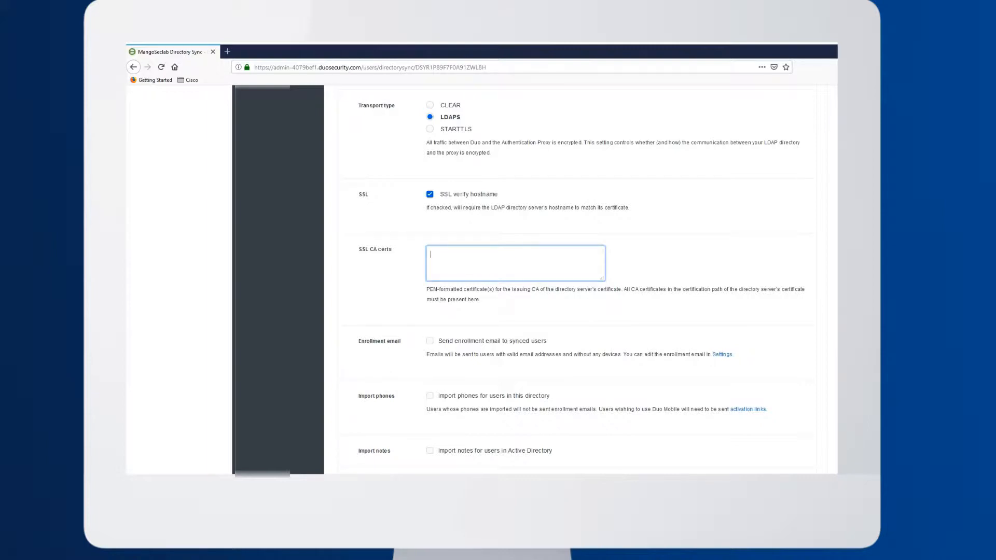
pyautogui.hotkey('alt', 'Tab')
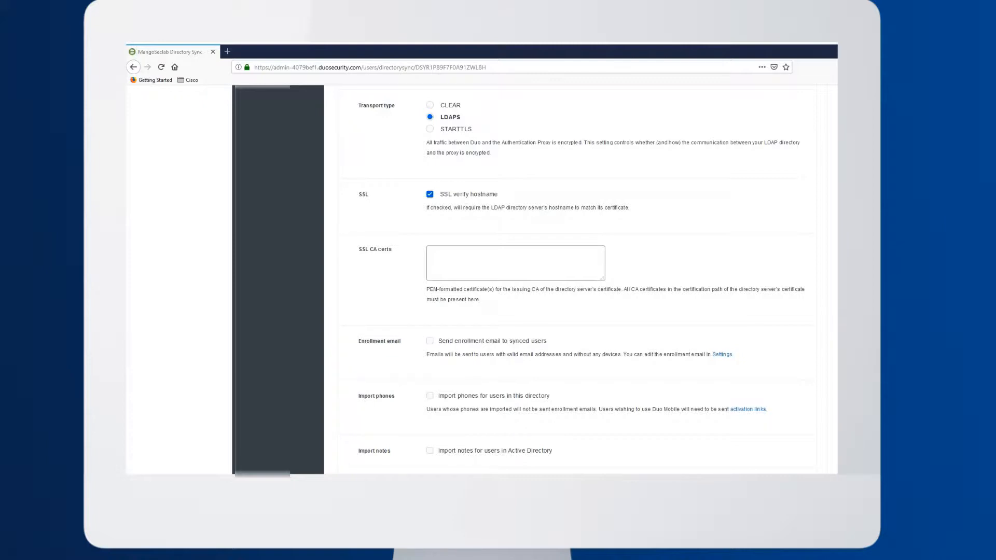
pyautogui.click(498, 252)
pyautogui.hotkey('ctrl', 'v')
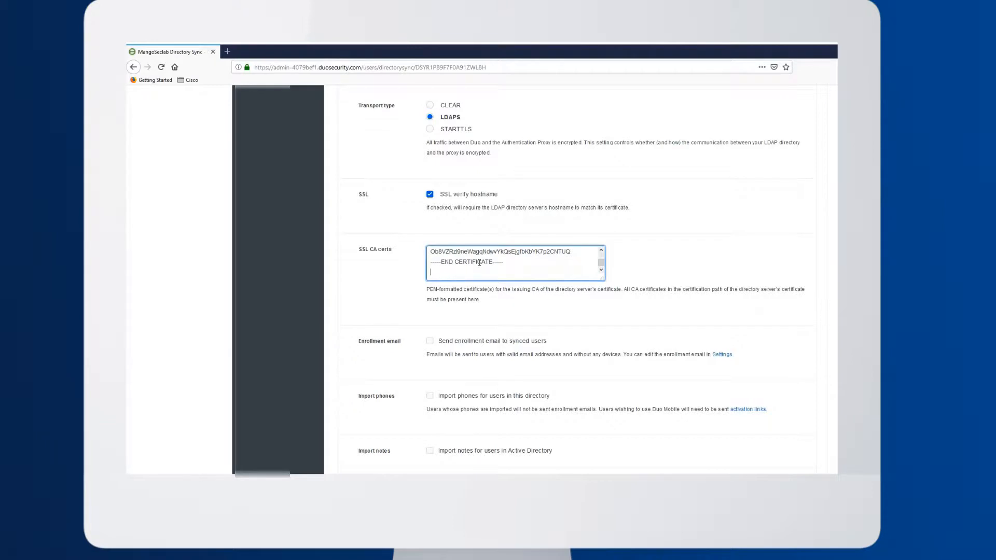
pyautogui.click(377, 350)
pyautogui.click(459, 269)
pyautogui.hotkey('ctrl', 'v')
pyautogui.click(211, 338)
# Save the MangoSeclab directory's updated settings
pyautogui.scroll(-2, 211, 337)
pyautogui.scroll(-3, 211, 339)
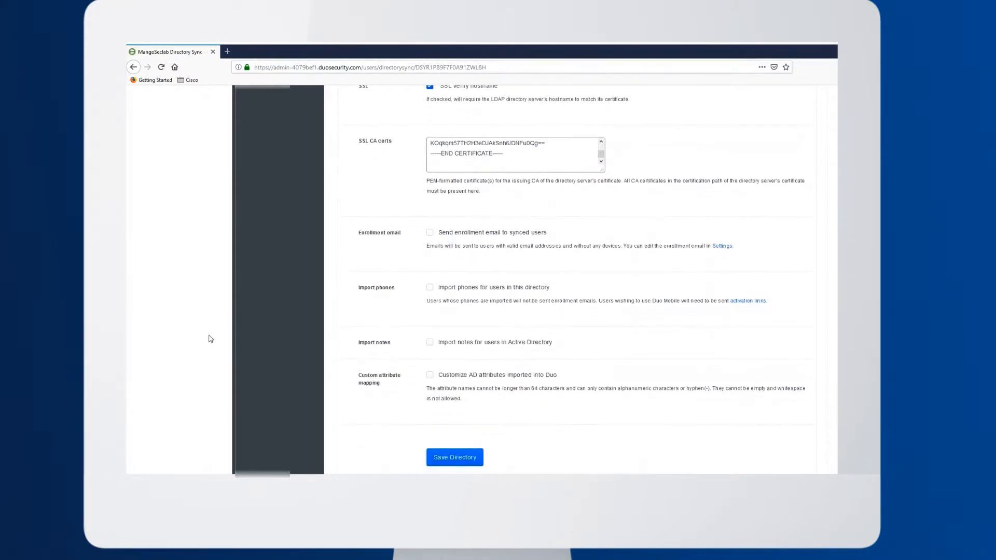
pyautogui.click(444, 415)
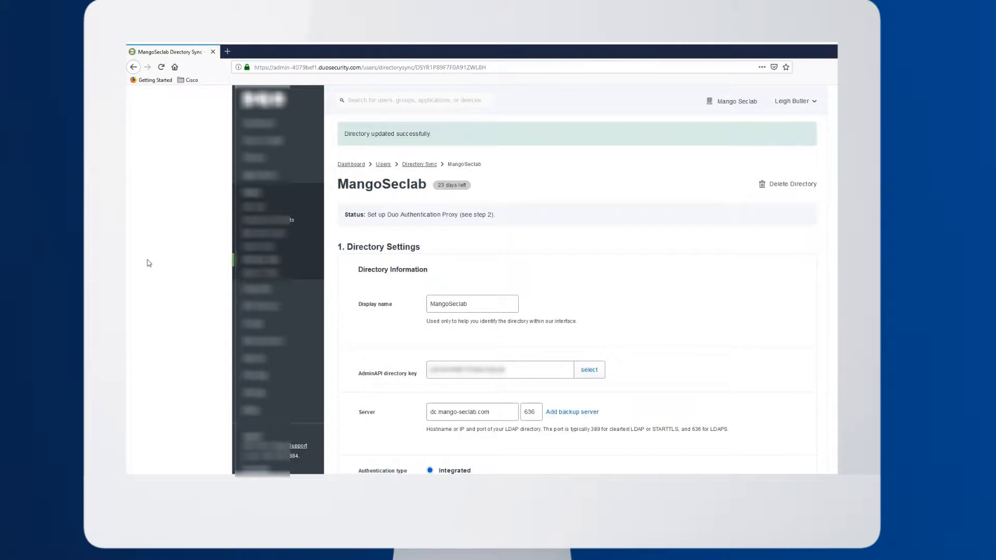
# Review the integration key, secret key and API hostname entries for the Duo Authentication Proxy and download authproxy.cfg
pyautogui.scroll(-5, 150, 263)
pyautogui.scroll(-10, 150, 263)
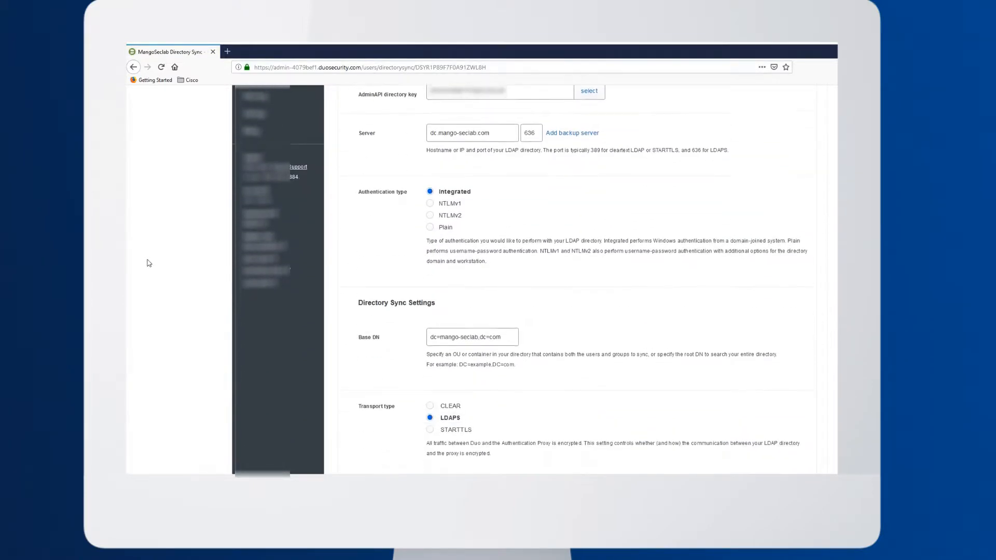
pyautogui.scroll(-10, 150, 263)
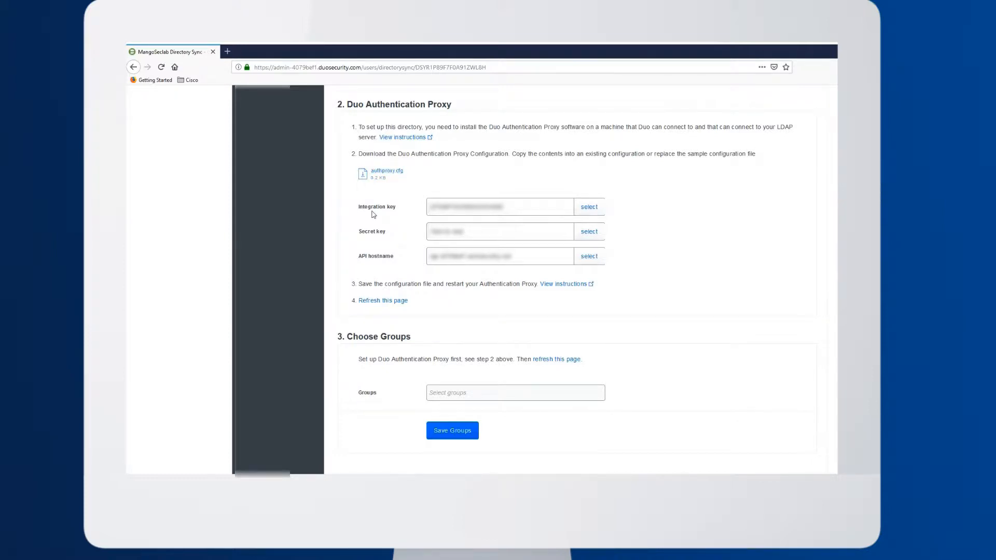
pyautogui.moveTo(356, 208); pyautogui.dragTo(556, 276)
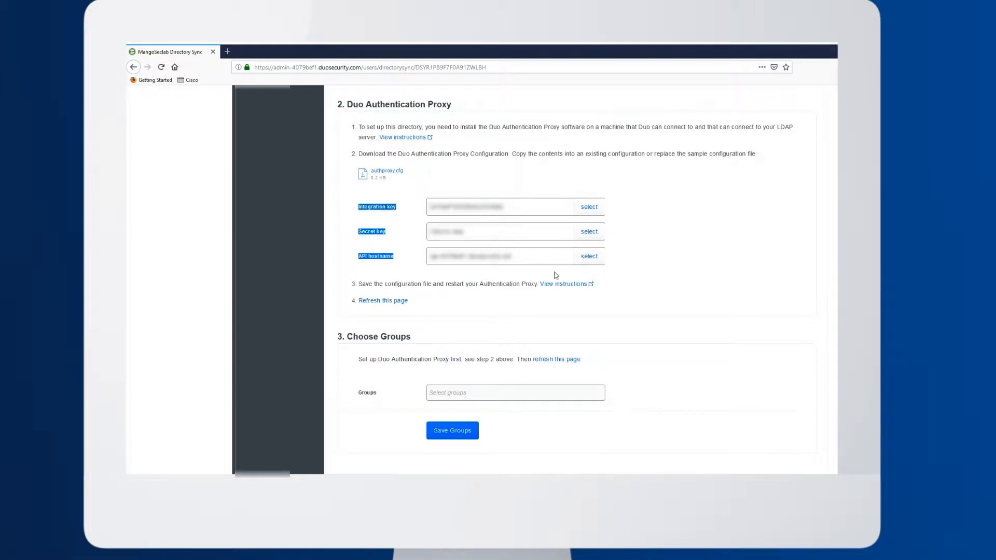
pyautogui.click(356, 215)
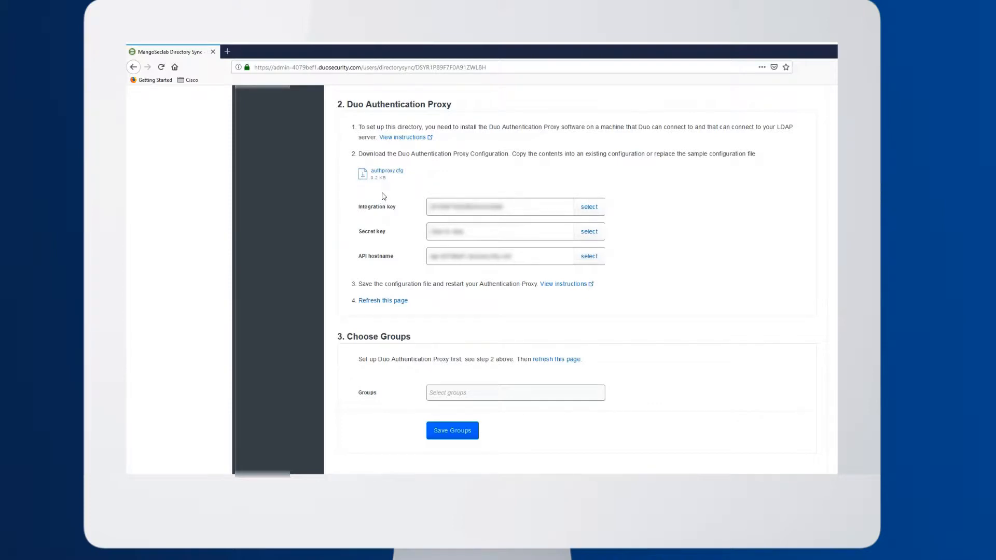
pyautogui.click(389, 173)
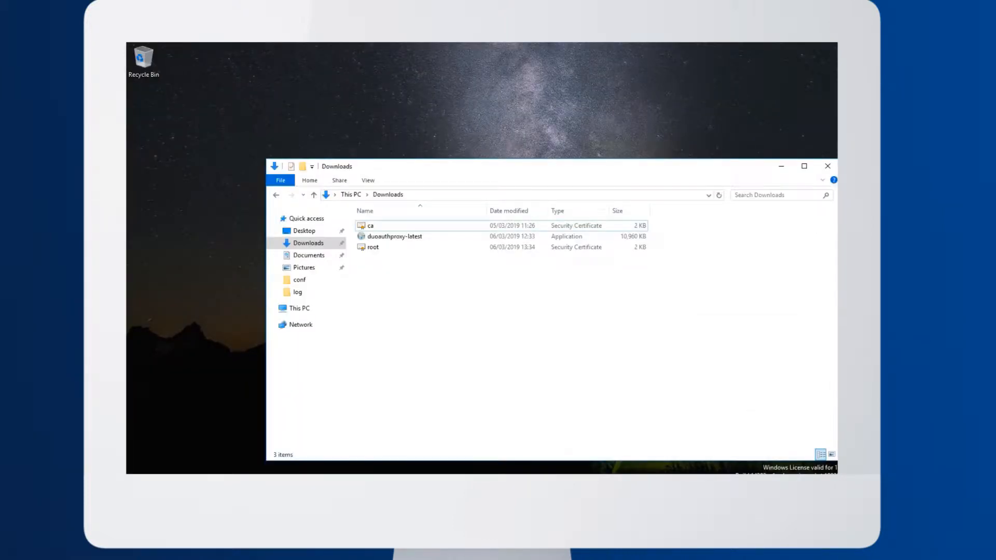
# In File Explorer, install Duo Authentication Proxy 2.14.0 from duoauthproxy-latest and paste the authproxy file into Downloads
pyautogui.click(392, 242)
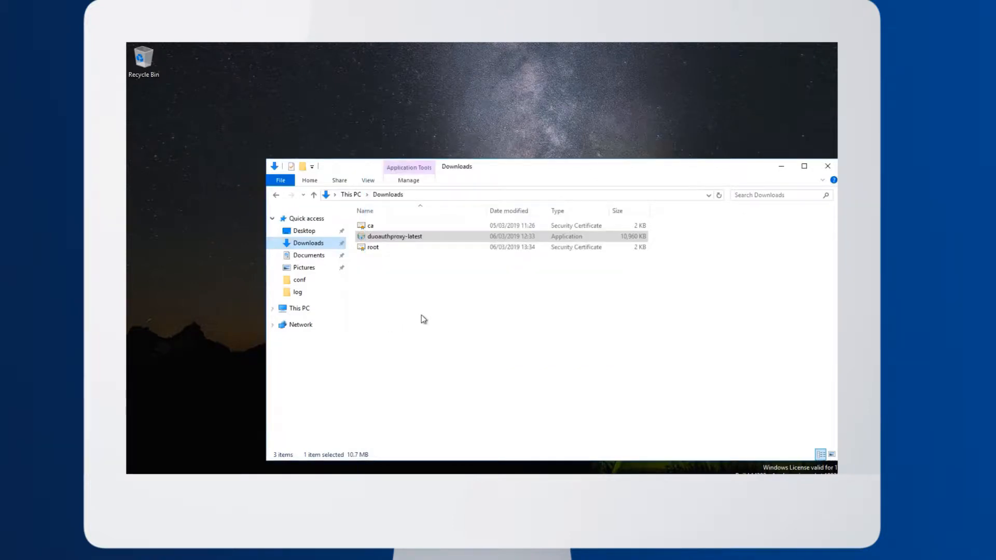
pyautogui.click(426, 312)
pyautogui.hotkey('ctrl', 'v')
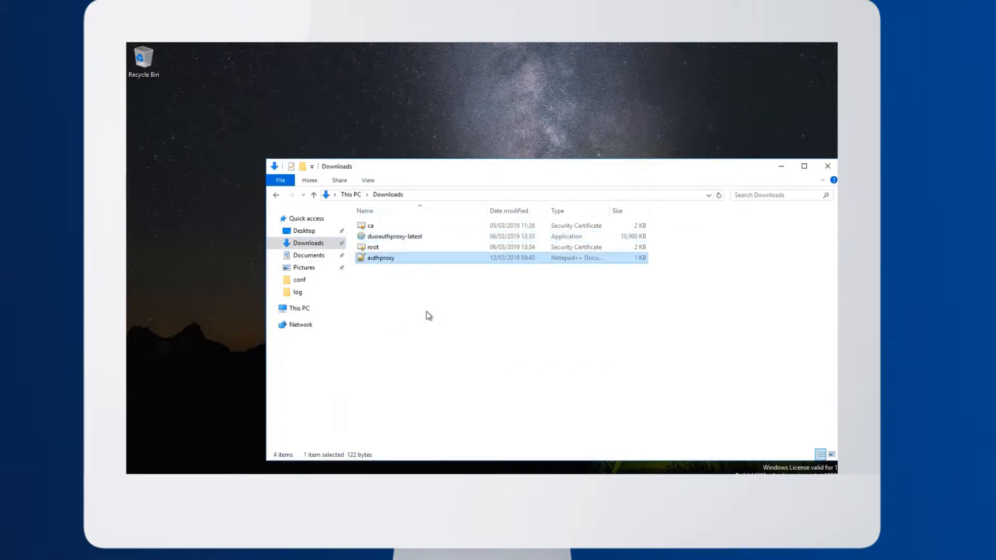
pyautogui.click(428, 316)
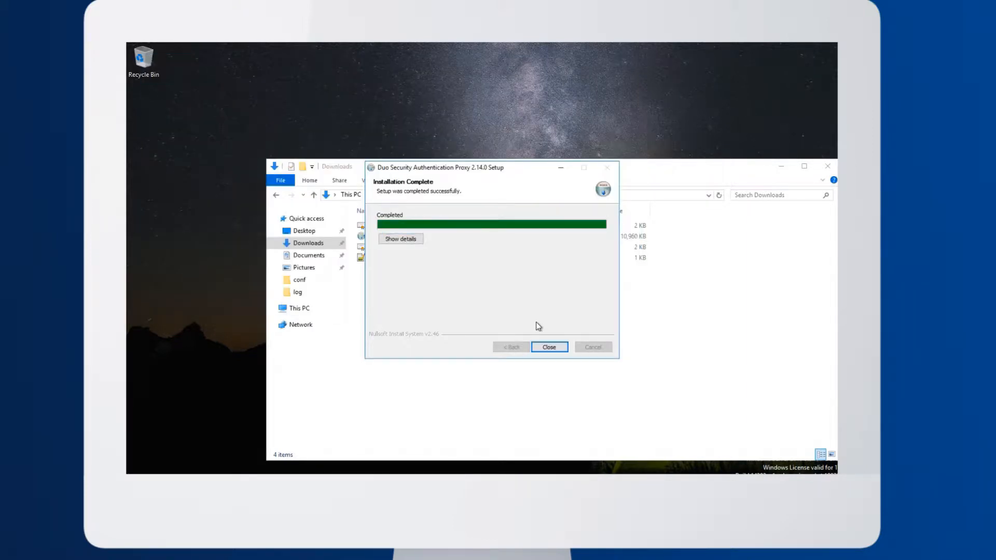
pyautogui.click(549, 348)
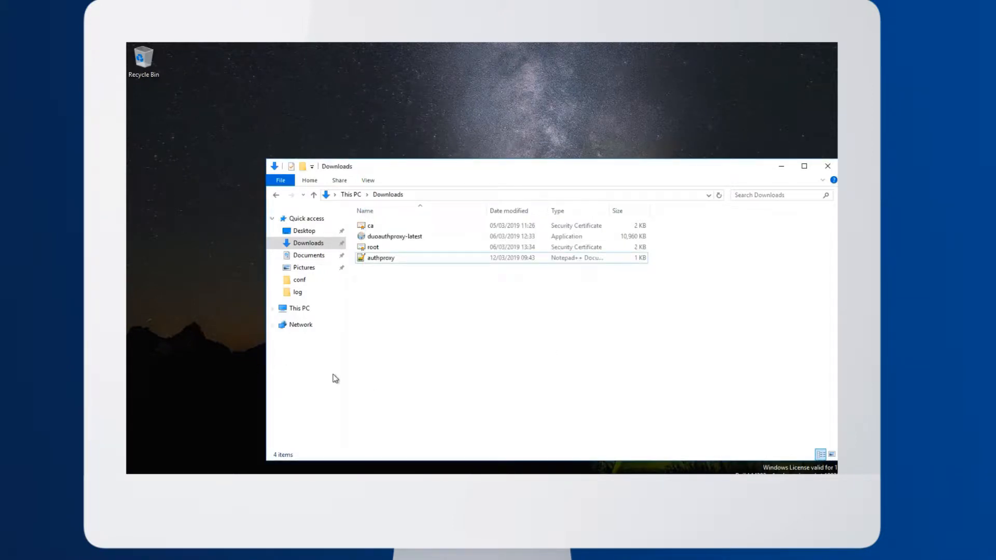
# Open the conf folder of Duo Security Authentication Proxy inside Program Files (x86) on Local Disk (C:)
pyautogui.click(308, 310)
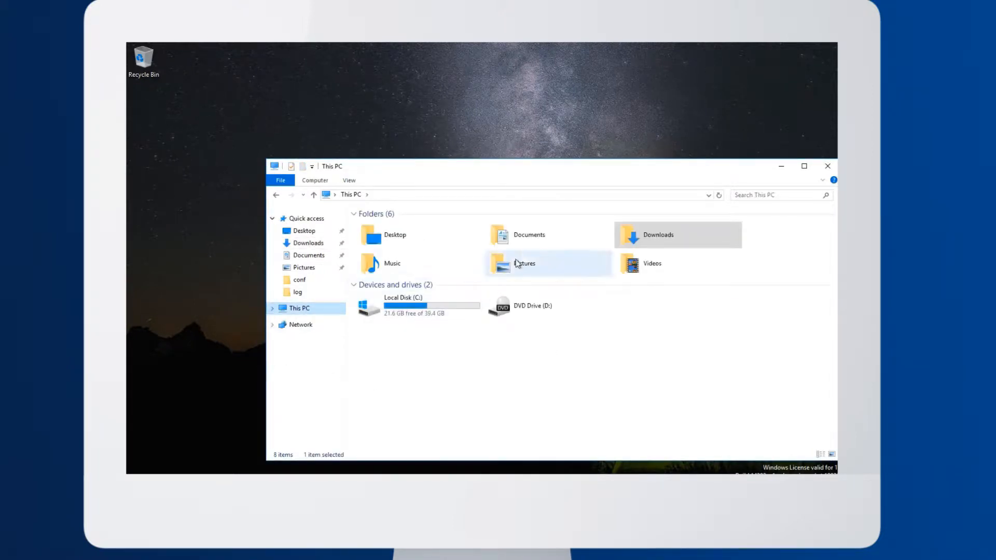
pyautogui.click(425, 316)
pyautogui.doubleClick(425, 316)
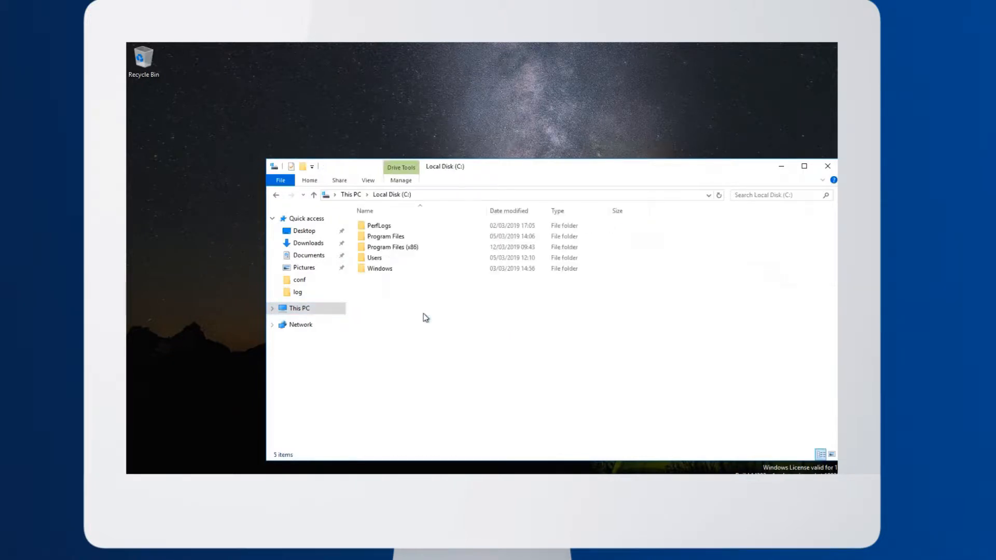
pyautogui.doubleClick(394, 246)
pyautogui.doubleClick(412, 236)
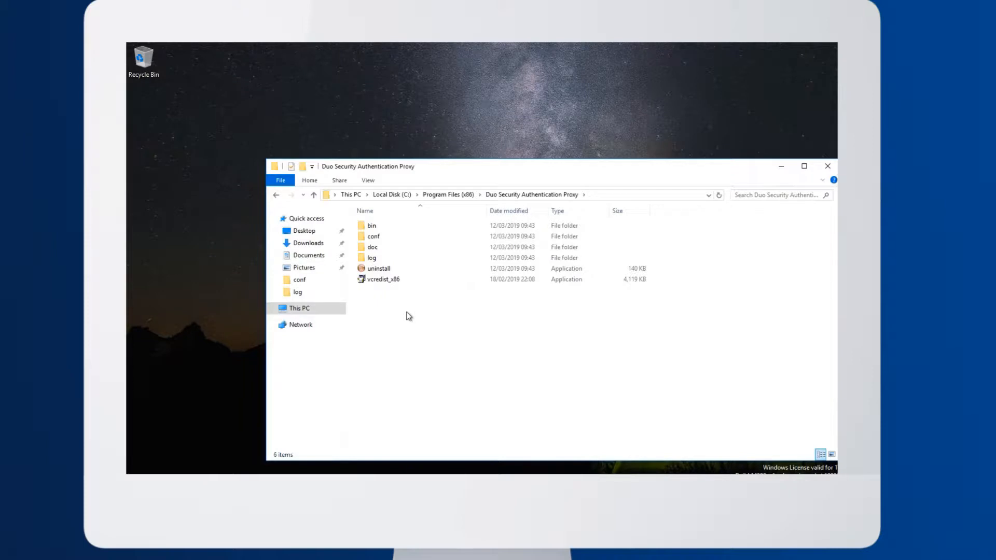
pyautogui.click(395, 258)
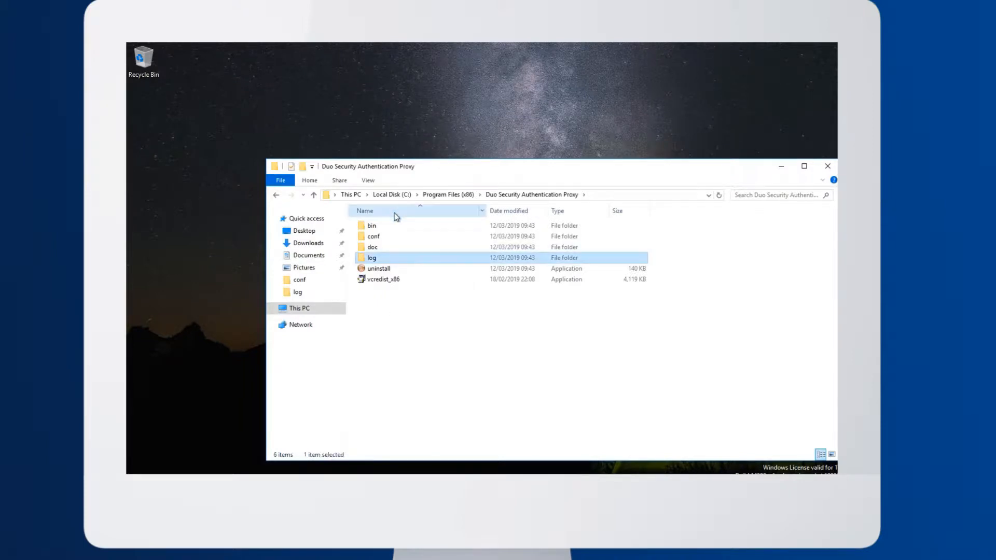
pyautogui.doubleClick(390, 238)
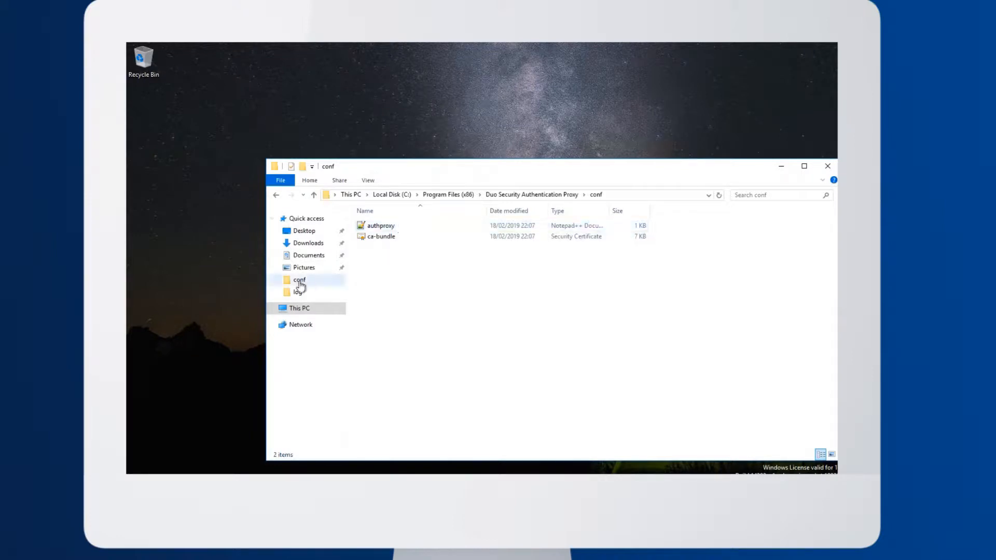
# Copy authproxy from Downloads into the proxy's conf folder, replacing the existing authproxy.cfg
pyautogui.click(304, 244)
pyautogui.click(388, 227)
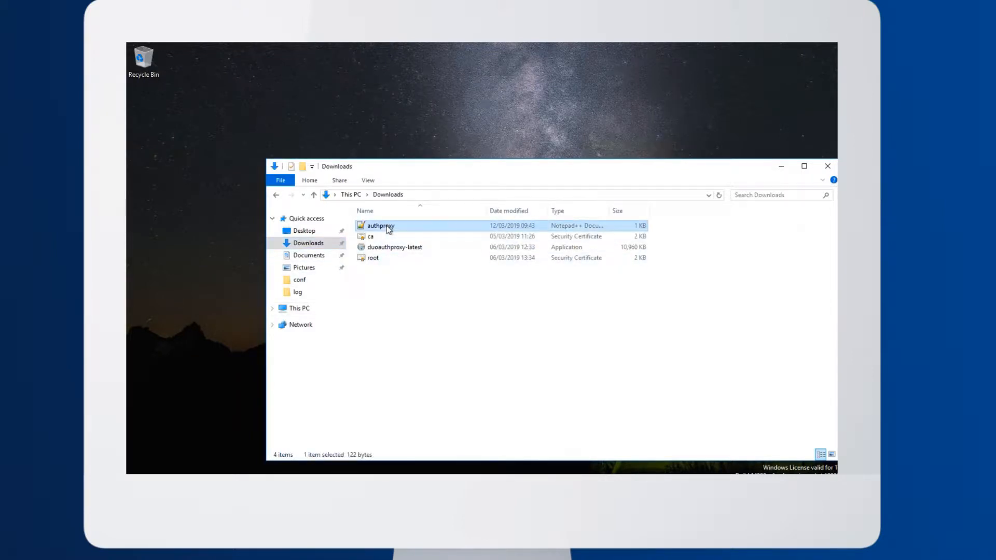
pyautogui.click(277, 195)
pyautogui.hotkey('ctrl', 'v')
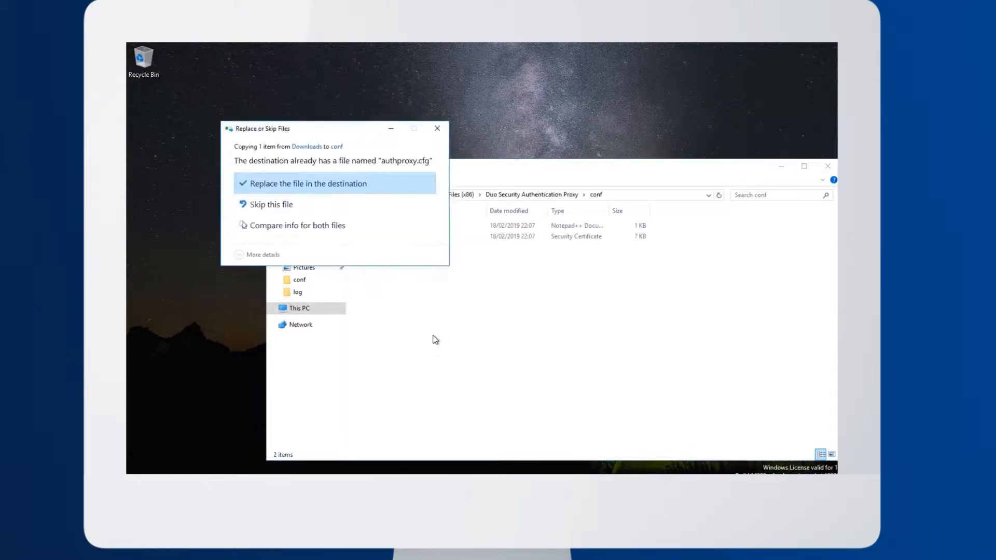
pyautogui.click(316, 183)
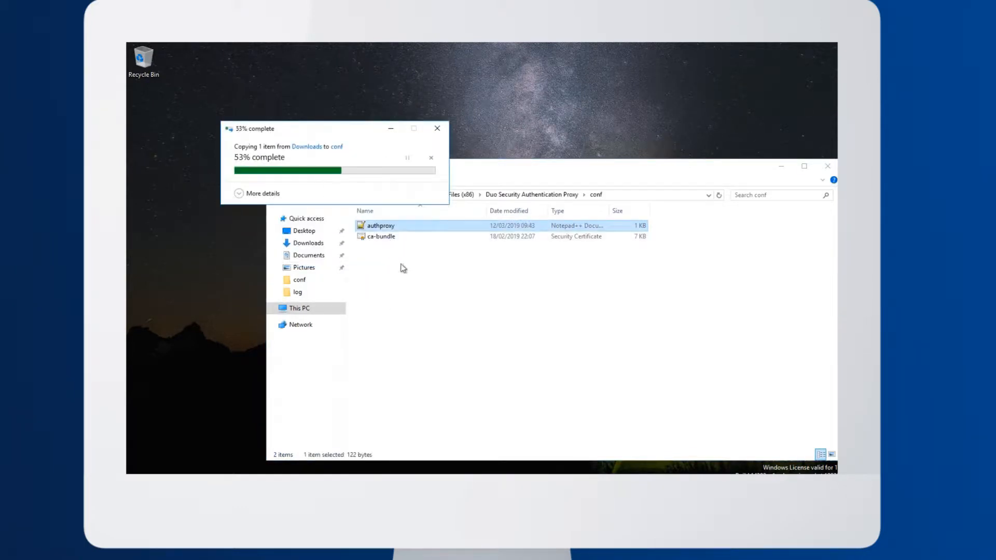
# Open the conf folder's authproxy.cfg in Notepad++ and add an [ad_client] section after the [cloud] section
pyautogui.doubleClick(394, 226)
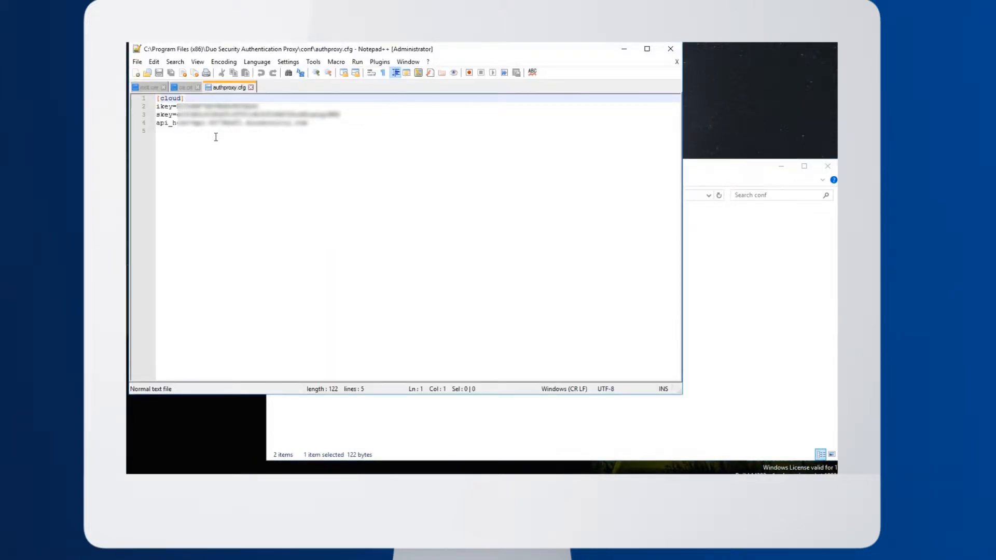
pyautogui.click(351, 130)
pyautogui.press('Return')
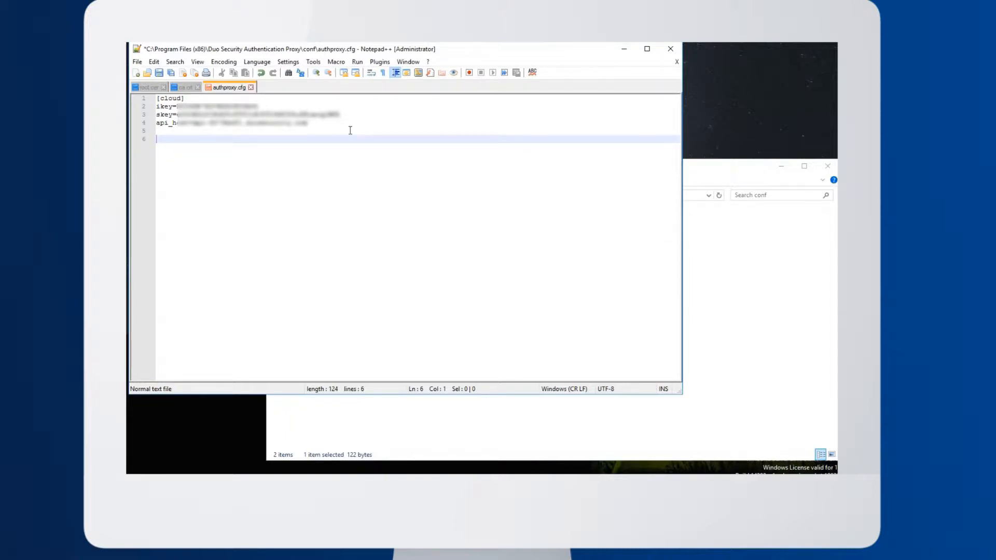
pyautogui.write('[ad_client]')
pyautogui.press('Return')
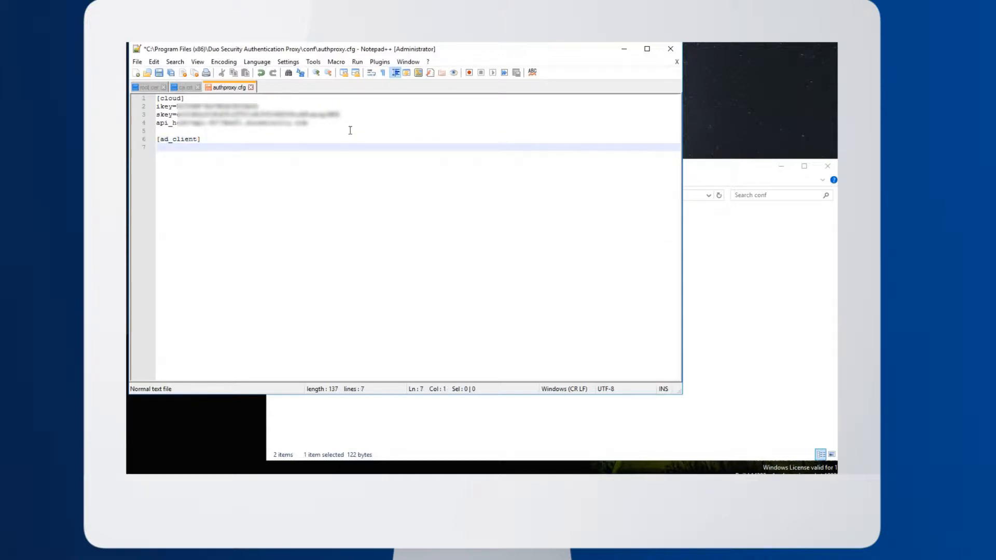
# Add the line "host = dc.mango-seclab.com" to the [ad_client] section
pyautogui.write('host = dc.')
pyautogui.write('mango-seclab.c')
pyautogui.press('Down')
pyautogui.press('Return')
pyautogui.press('Return')
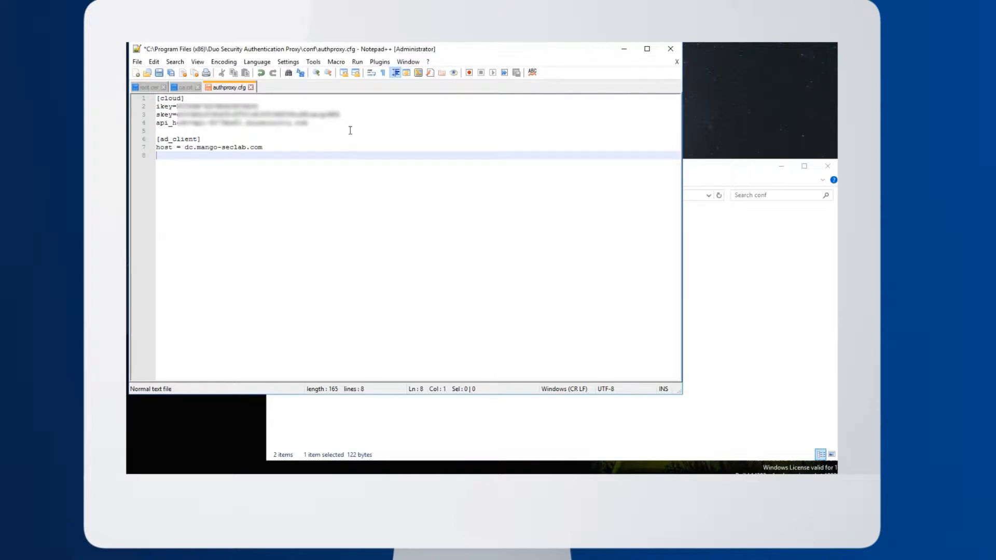
# Set service_account_username to svc-duoauthproxy on a new line in the [ad_client] section
pyautogui.write('service_account_username = svc-duoc')
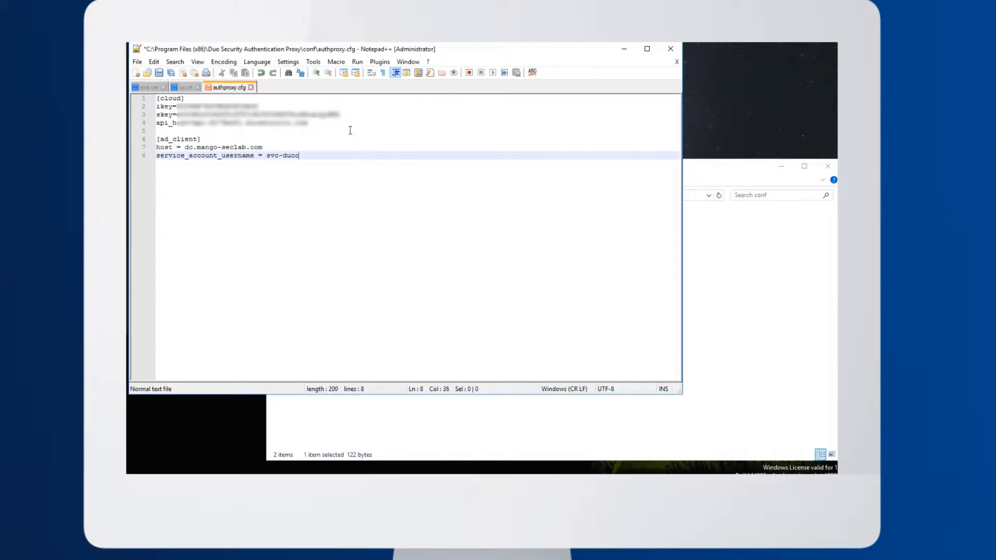
pyautogui.press('BackSpace')
pyautogui.write('authproxy')
pyautogui.press('Return')
# Add a correctly spelled service_account_password line containing the service account's password
pyautogui.write('sre')
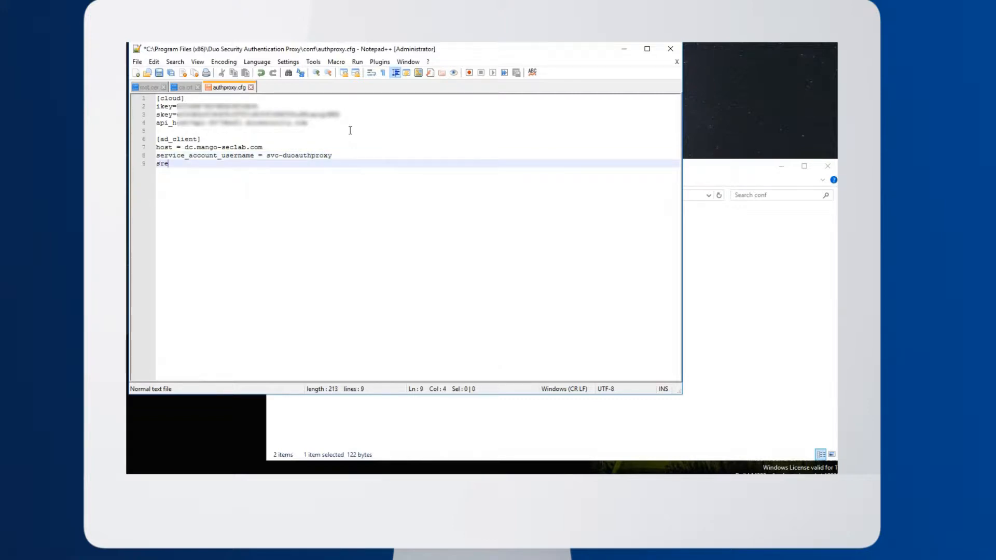
pyautogui.write('vice_account_password = 7')
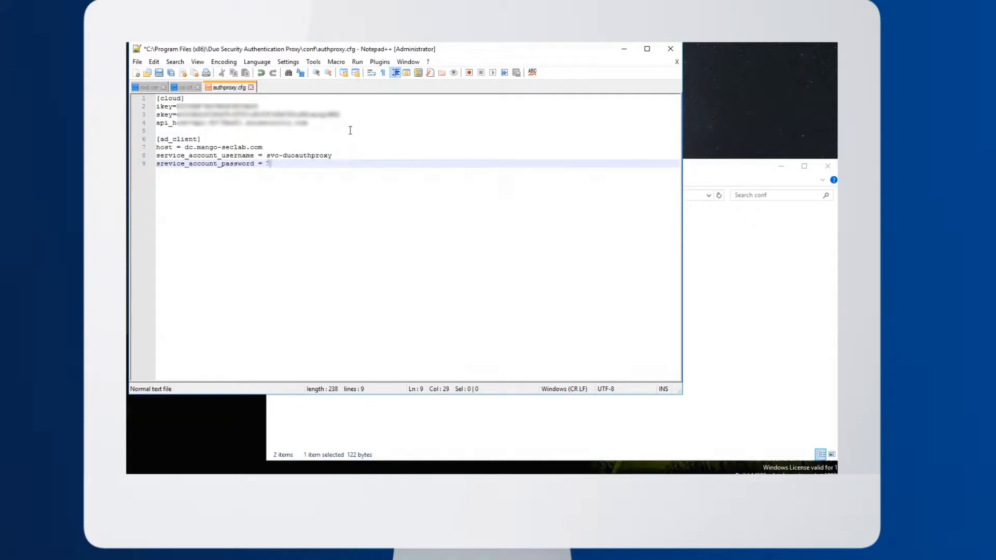
pyautogui.write('xxxx-xxxxxxxxxxxxxx')
pyautogui.press('Return')
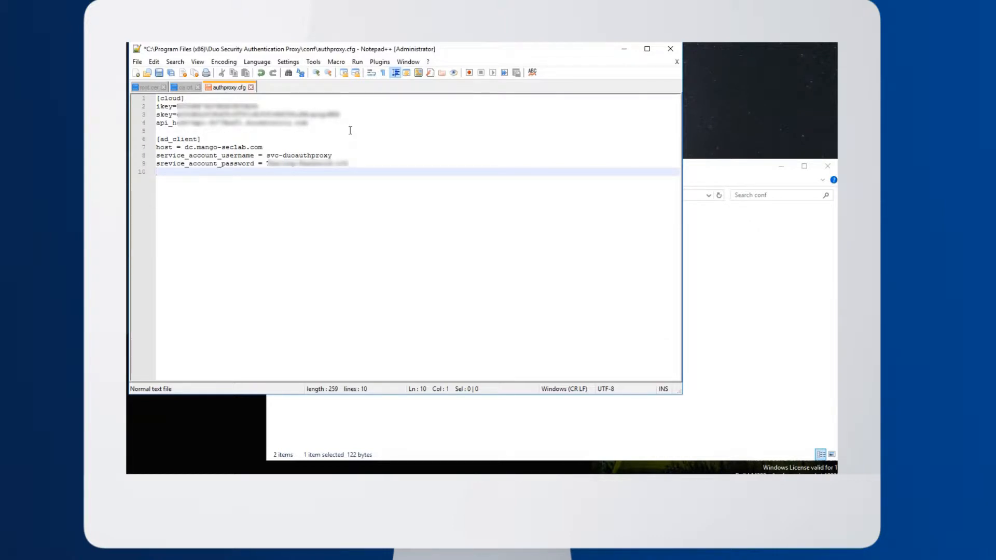
pyautogui.press('Up')
pyautogui.press('Right')
pyautogui.press('Right')
pyautogui.write('r')
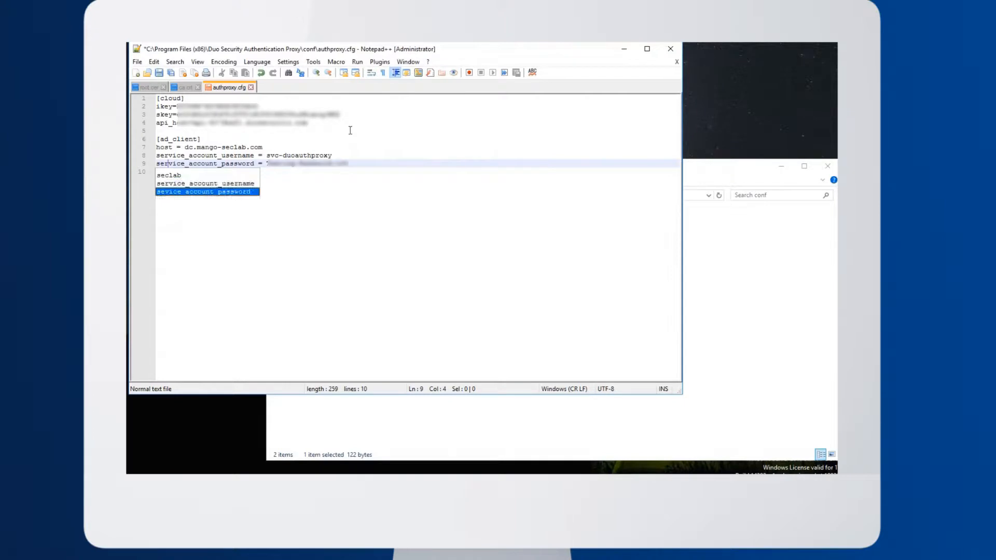
pyautogui.press('Escape')
pyautogui.press('Down')
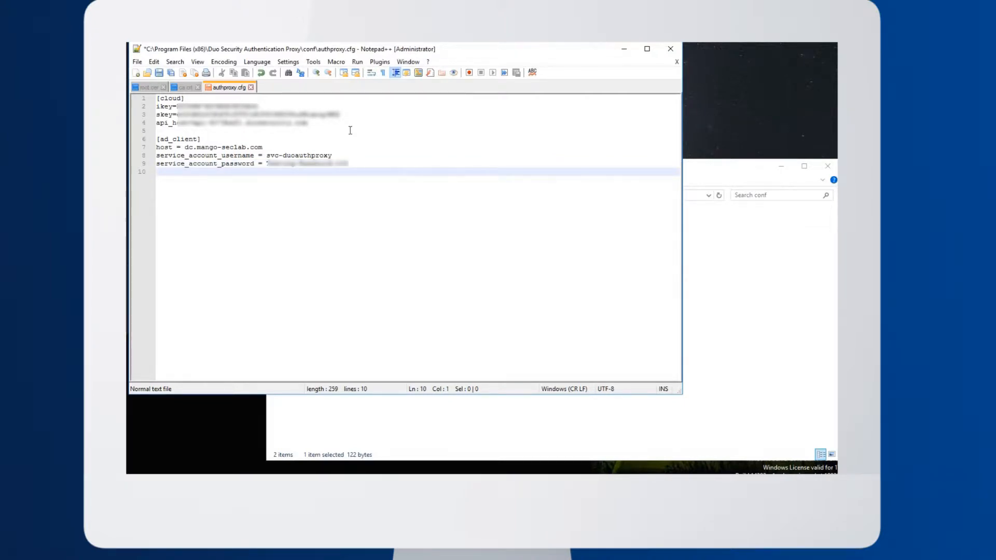
# Add the line "search_dn = dc=mango-seclab,dc=com" to the [ad_client] section
pyautogui.write('se')
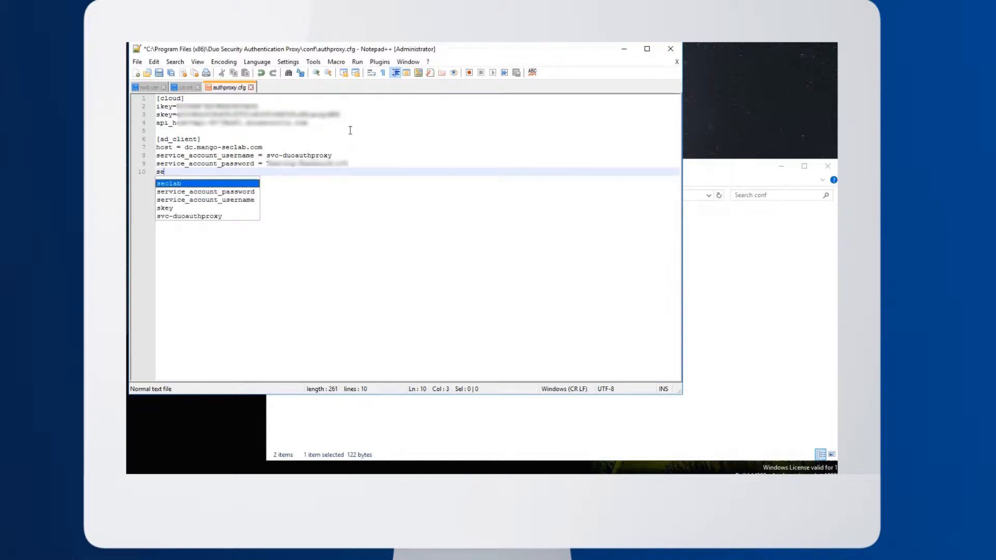
pyautogui.write('arch_dn =')
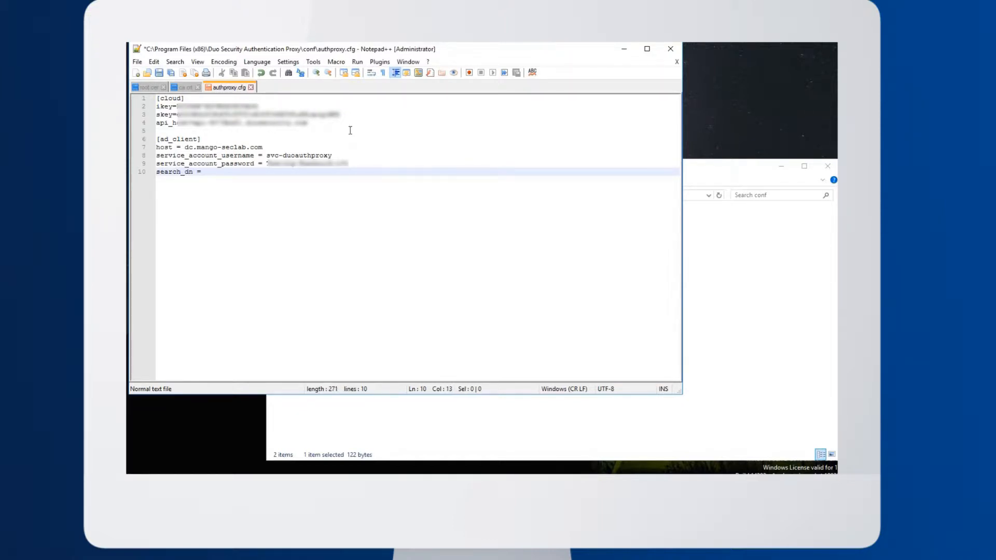
pyautogui.write(' dc=mango')
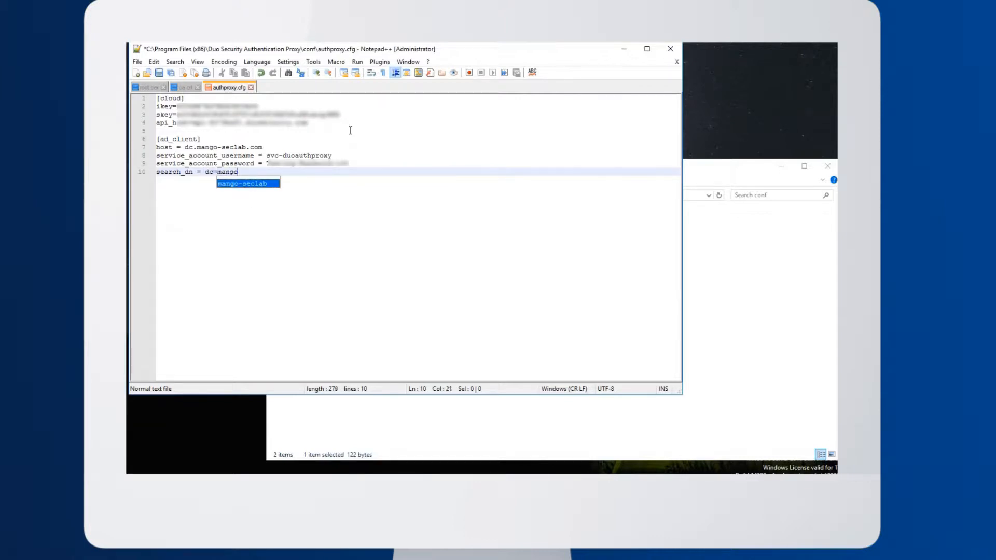
pyautogui.press('Return')
pyautogui.write(',dc=com')
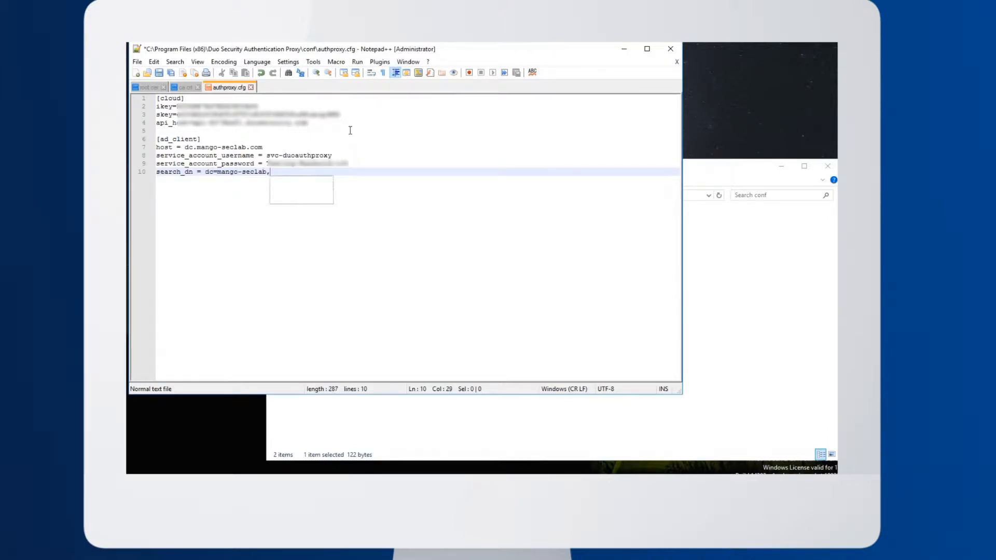
pyautogui.press('Return')
pyautogui.press('Return')
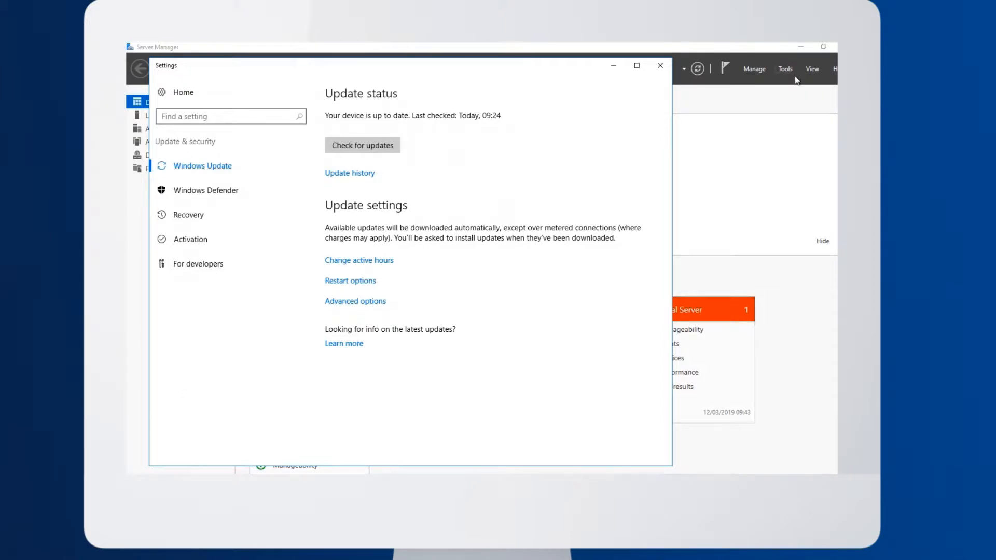
# From Server Manager, open Active Directory Users and Computers and locate the Duo Testing group in the Users container of mango-seclab.com
pyautogui.click(790, 71)
pyautogui.click(789, 70)
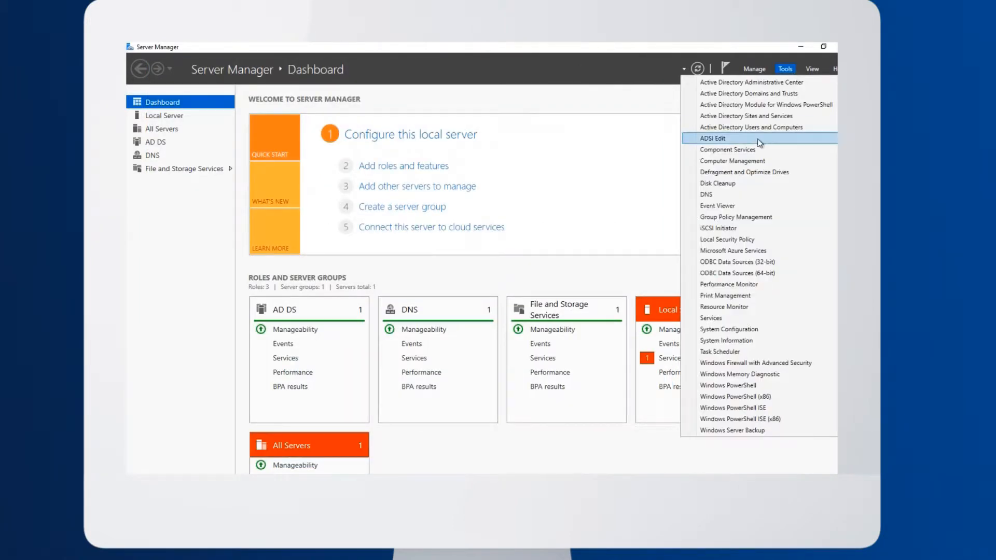
pyautogui.click(753, 130)
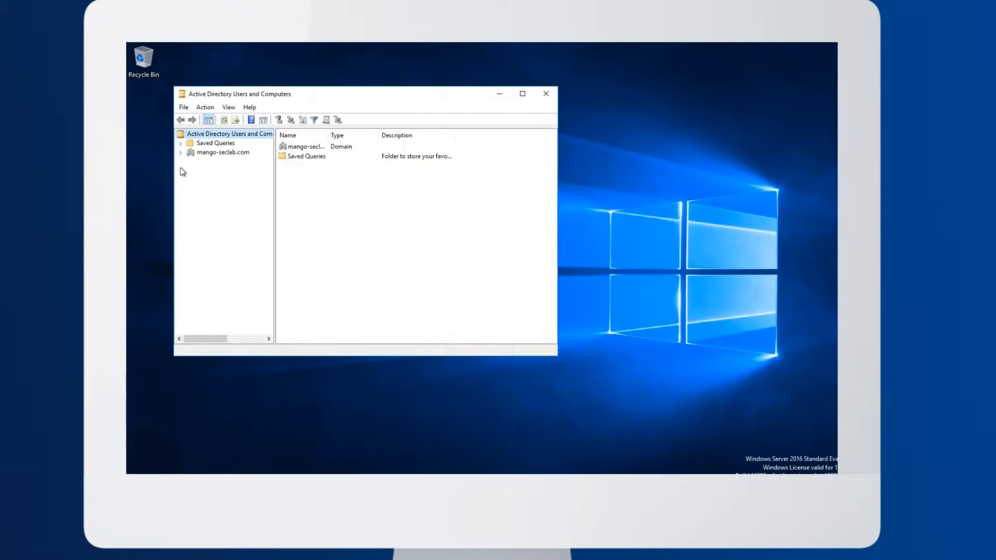
pyautogui.doubleClick(193, 154)
pyautogui.click(213, 206)
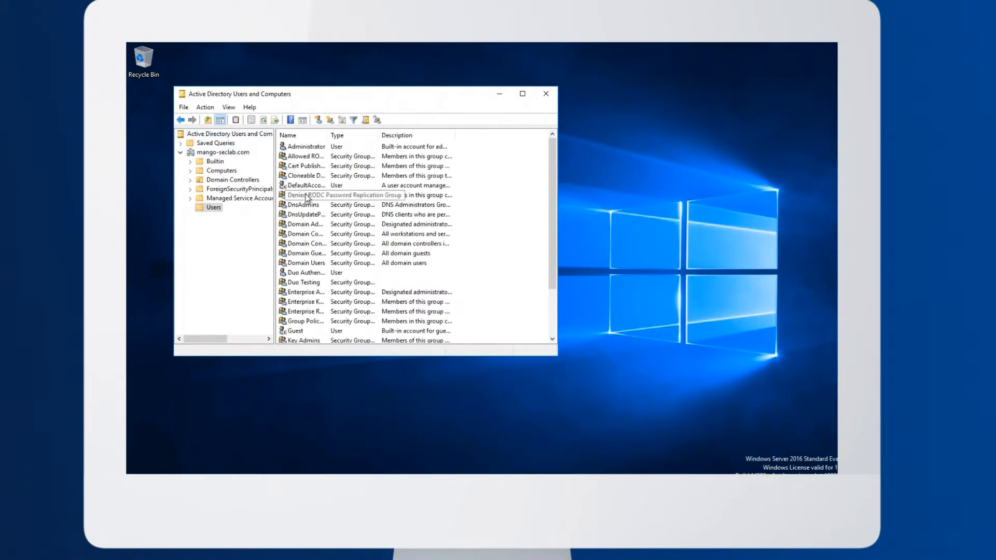
pyautogui.click(313, 284)
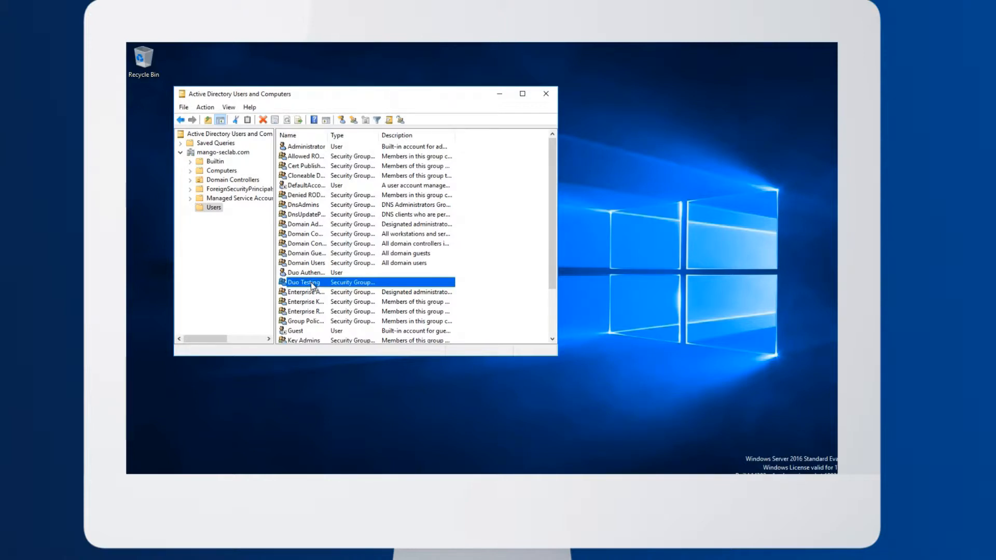
# Back in authproxy.cfg in Notepad++, add the line "security_group_dn = cn=Duo Testing,cn=Users,dc=mango-seclab,dc=com"
pyautogui.moveTo(262, 490)
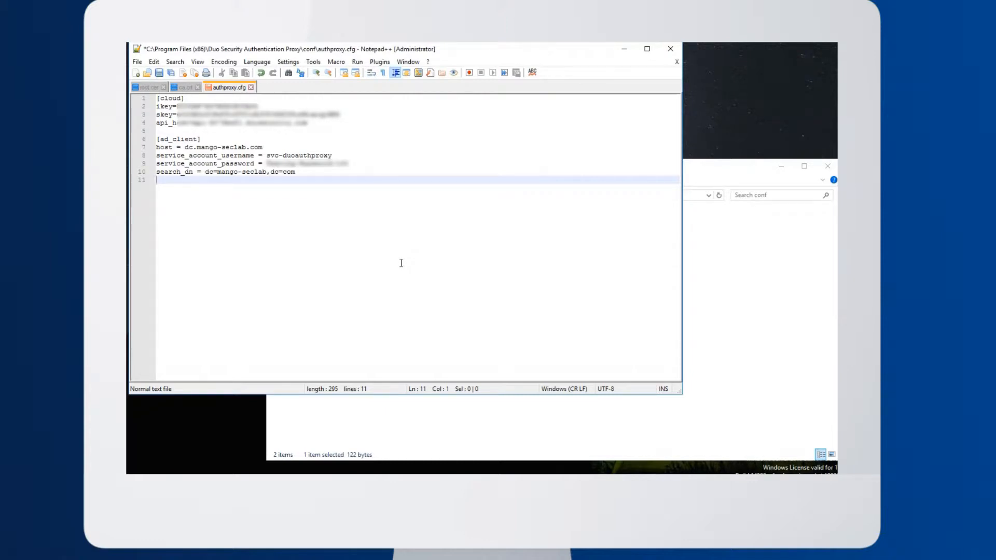
pyautogui.write('security_group_dn =')
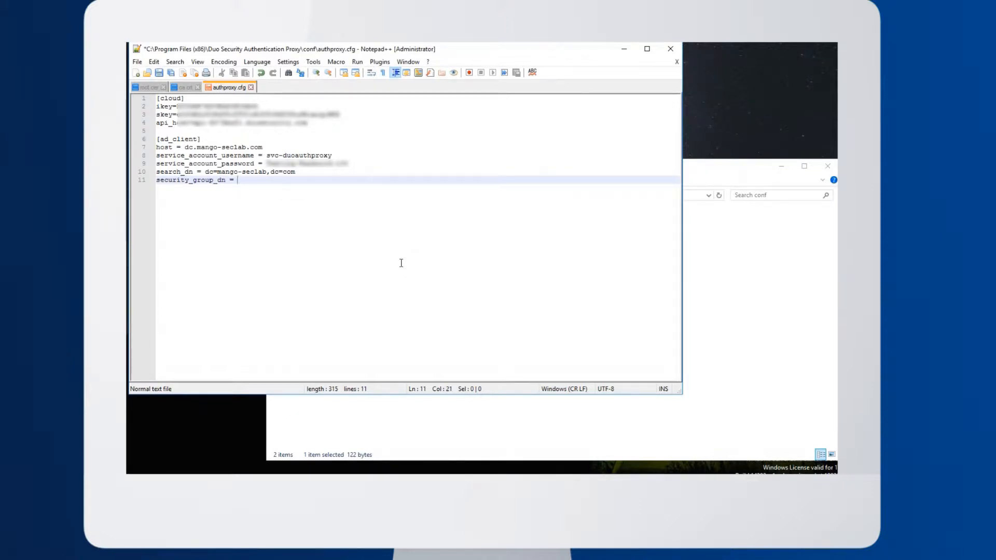
pyautogui.write(' cn=D')
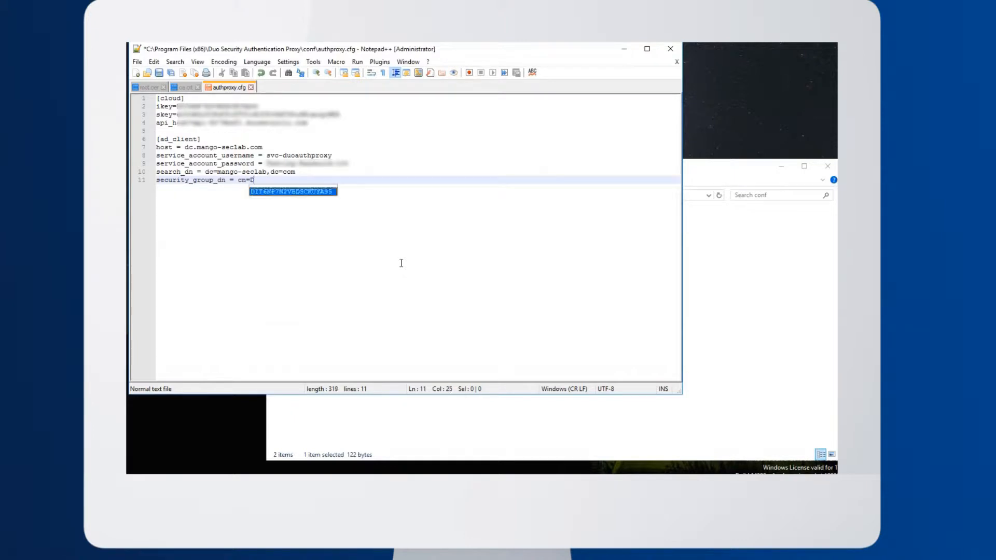
pyautogui.write('uo Testing,c')
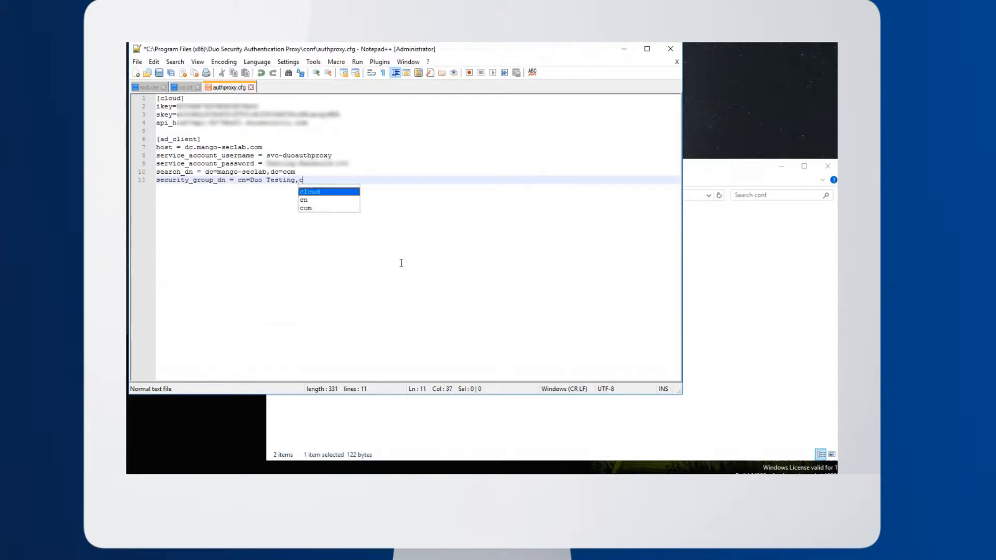
pyautogui.write('n=Users,')
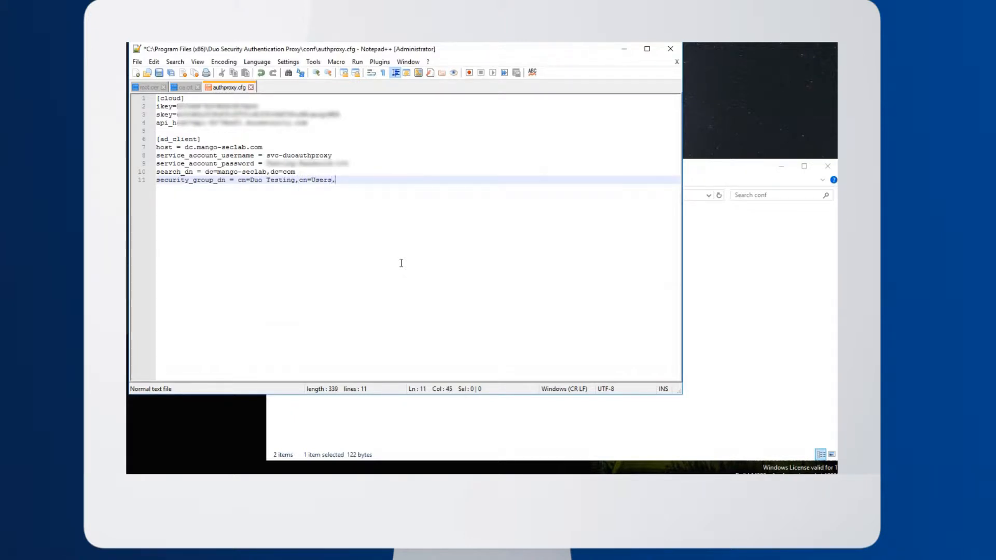
pyautogui.write('dc=')
pyautogui.write('seclab,dc')
pyautogui.press('BackSpace')
pyautogui.press('BackSpace')
pyautogui.press('BackSpace')
pyautogui.press('BackSpace')
pyautogui.press('BackSpace')
pyautogui.press('BackSpace')
pyautogui.press('BackSpace')
pyautogui.press('BackSpace')
pyautogui.press('BackSpace')
pyautogui.write('mango-seclab,dc=com')
pyautogui.press('Return')
# Add the line "transport = ldaps" to the [ad_client] section
pyautogui.write('transport ')
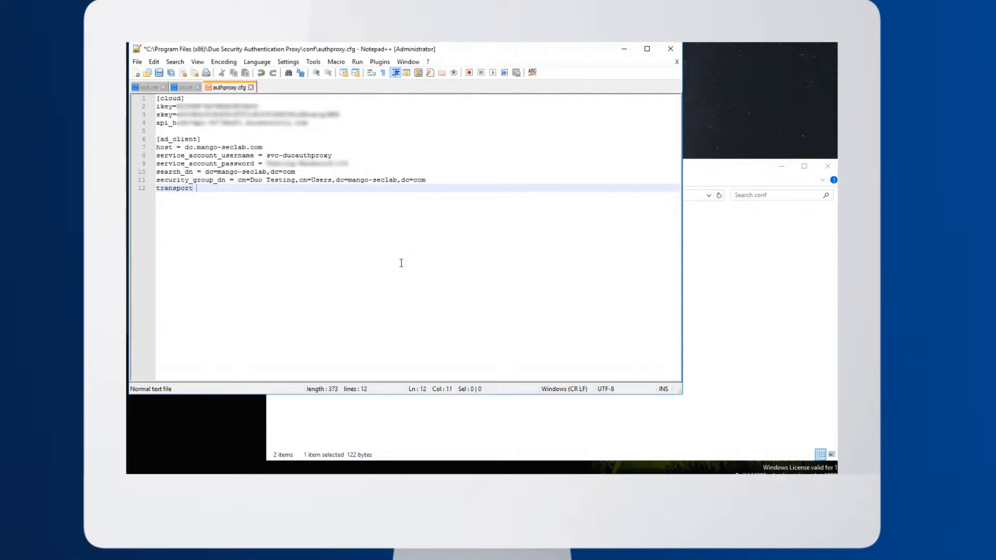
pyautogui.write('= ldaps')
pyautogui.press('Return')
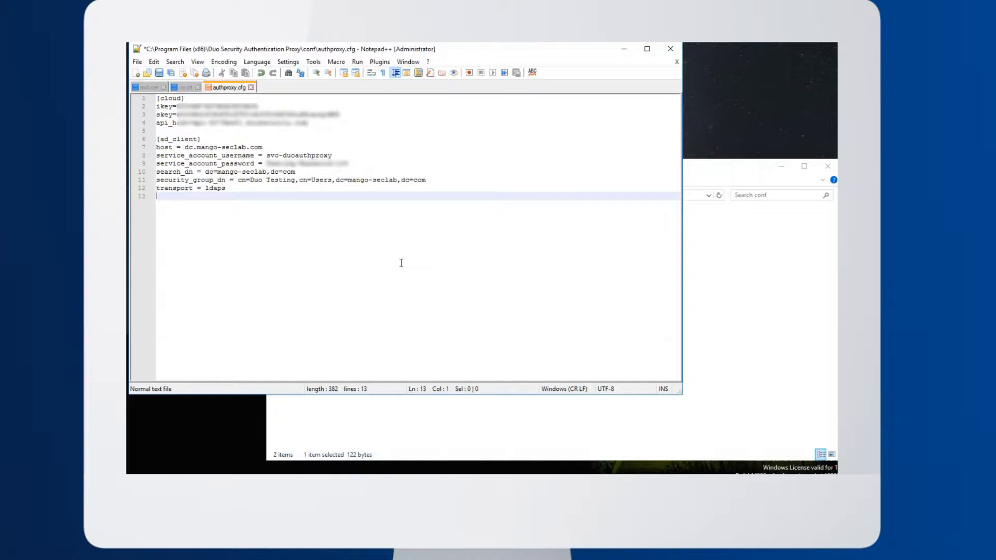
# Copy the ca security certificate from Downloads into the Duo Security Authentication Proxy conf folder
pyautogui.click(423, 431)
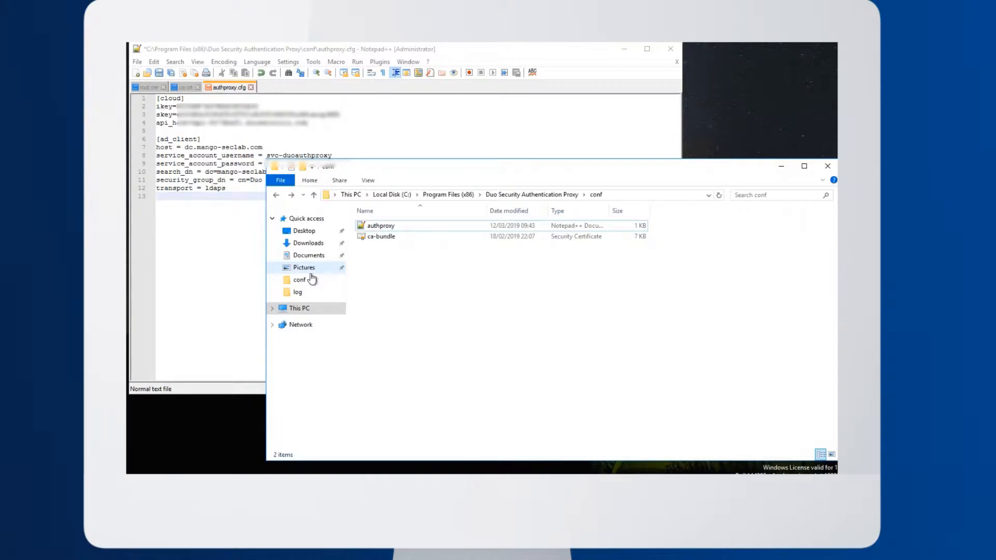
pyautogui.click(306, 243)
pyautogui.click(376, 238)
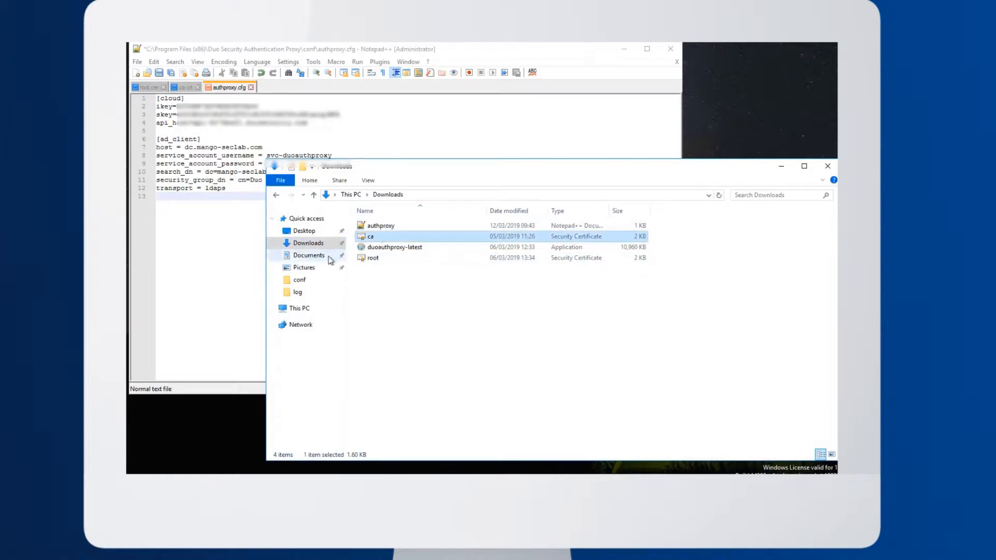
pyautogui.click(300, 280)
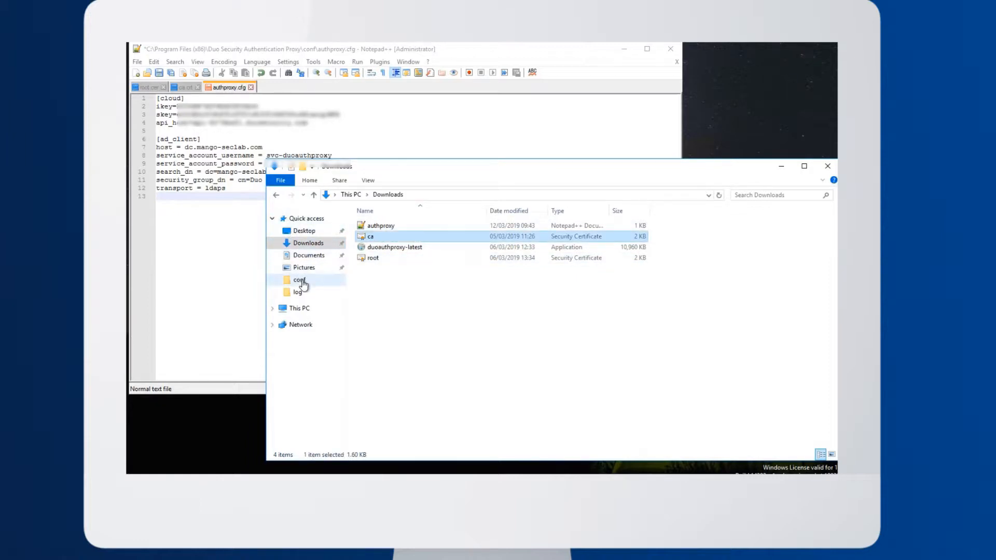
pyautogui.hotkey('ctrl', 'v')
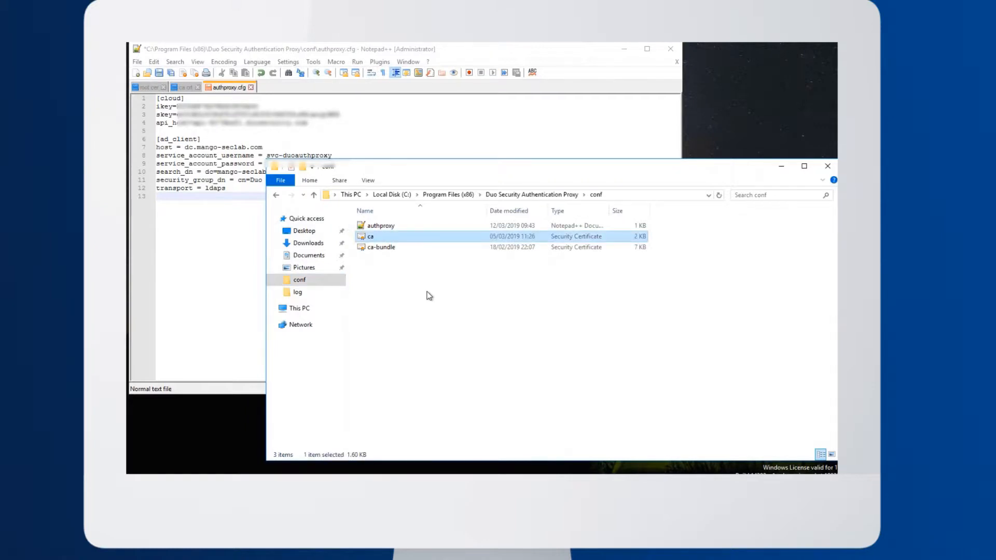
# In authproxy.cfg in Notepad++, add the line "ssl_ca_certs_file = c:\program files (x86)\duo security authentication proxy\conf\ca.crt"
pyautogui.click(203, 200)
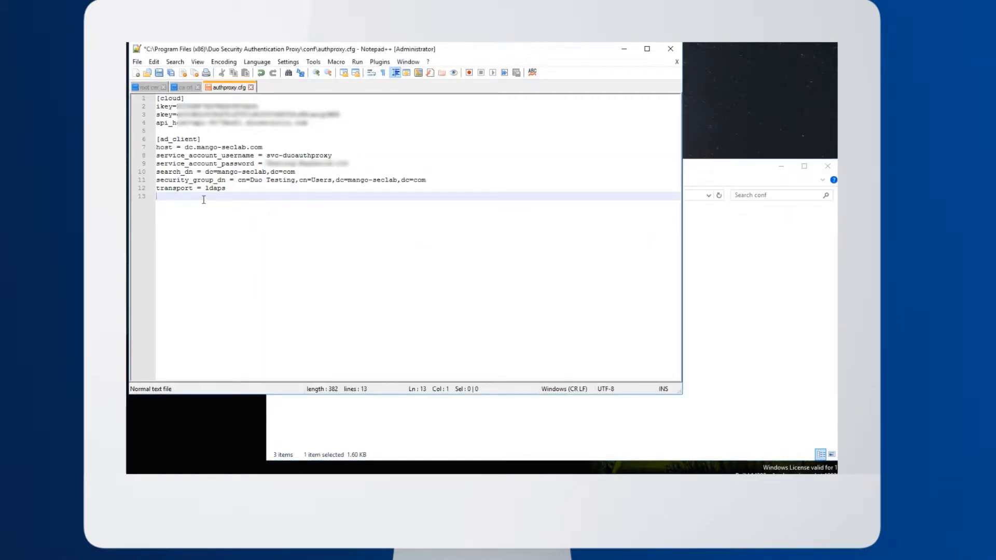
pyautogui.write('ssl_ca_certs_file = c:\\program files')
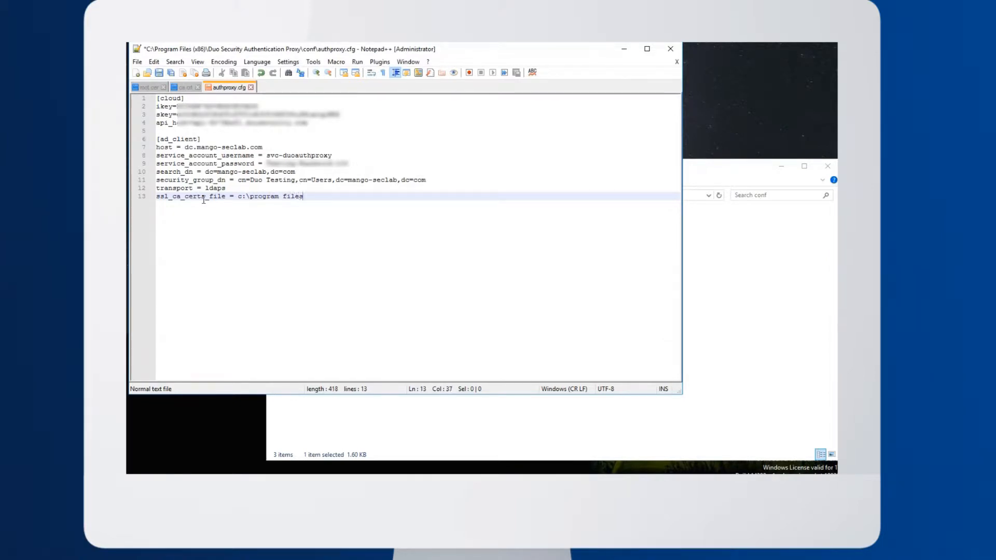
pyautogui.write(' (x86)\\duo security authentication')
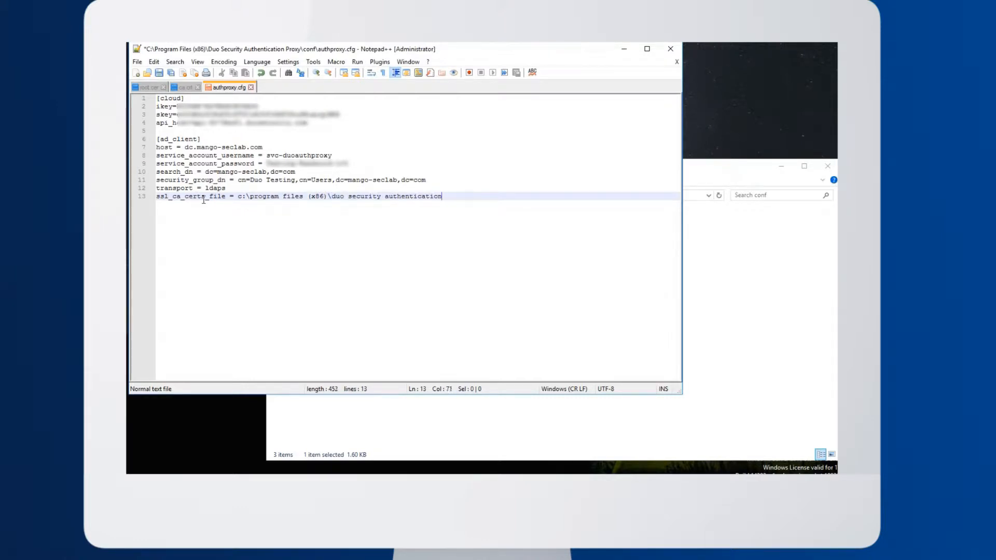
pyautogui.write(' proxy\\conf\\ca.crt')
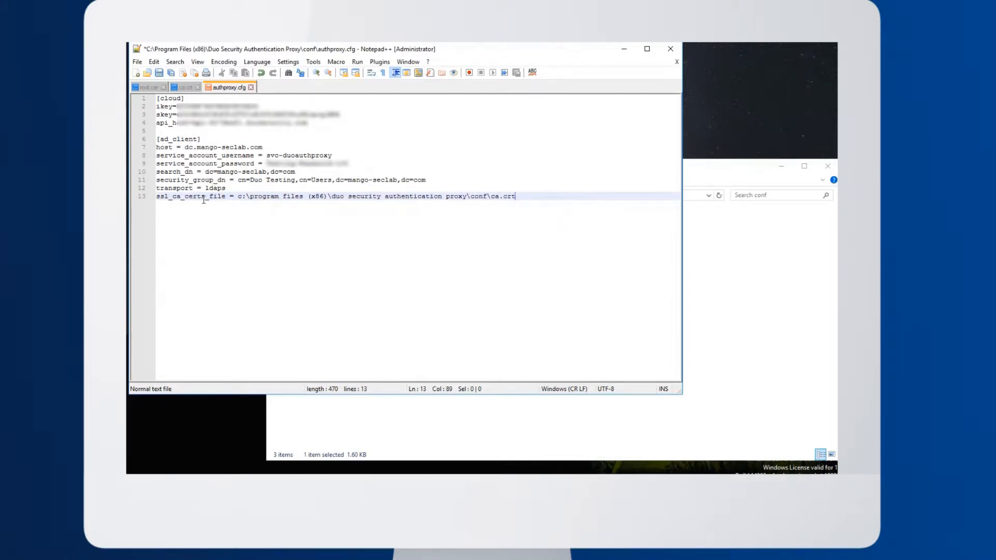
pyautogui.click(763, 274)
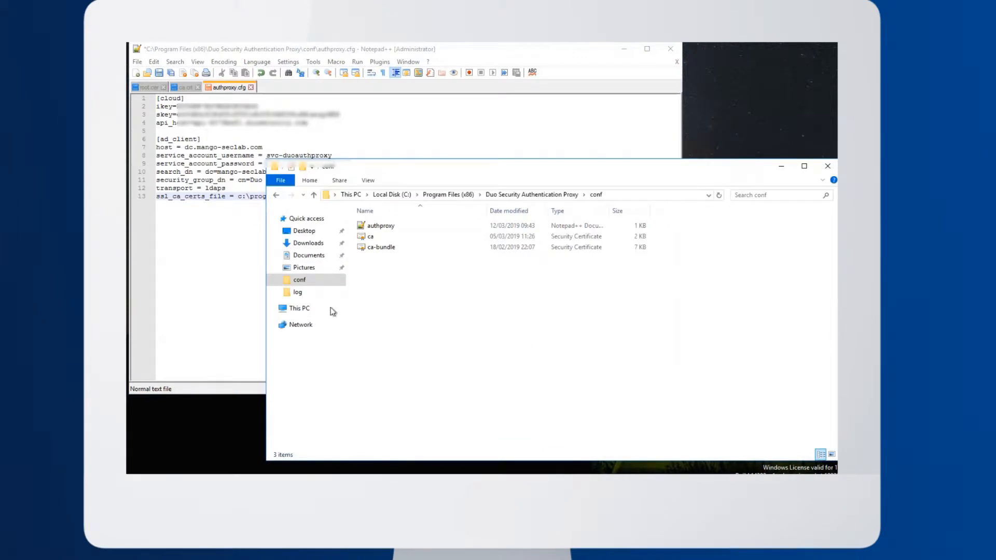
pyautogui.click(194, 250)
# Add the line "ssl_verify_hostname = true" to the [ad_client] section and save authproxy.cfg
pyautogui.press('Return')
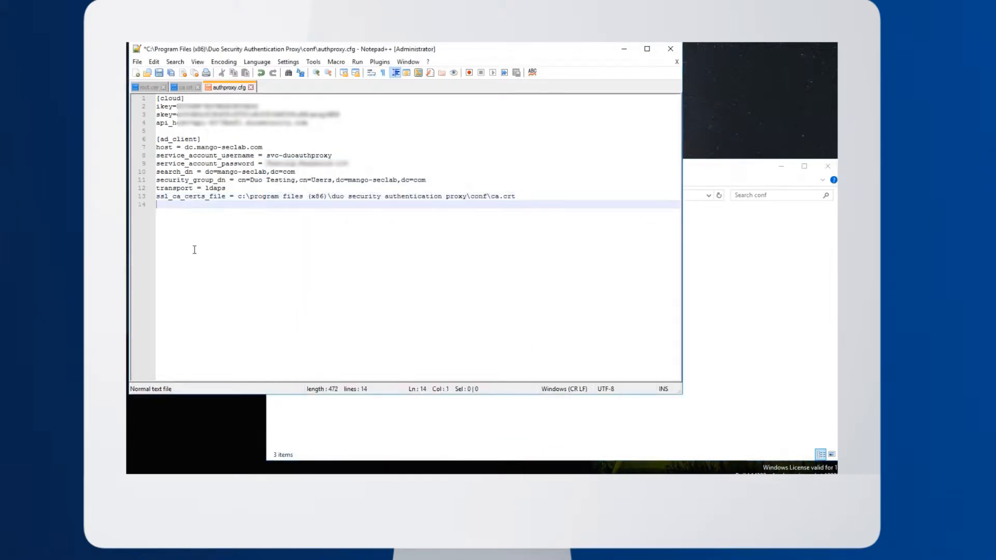
pyautogui.write('ssl_verify_')
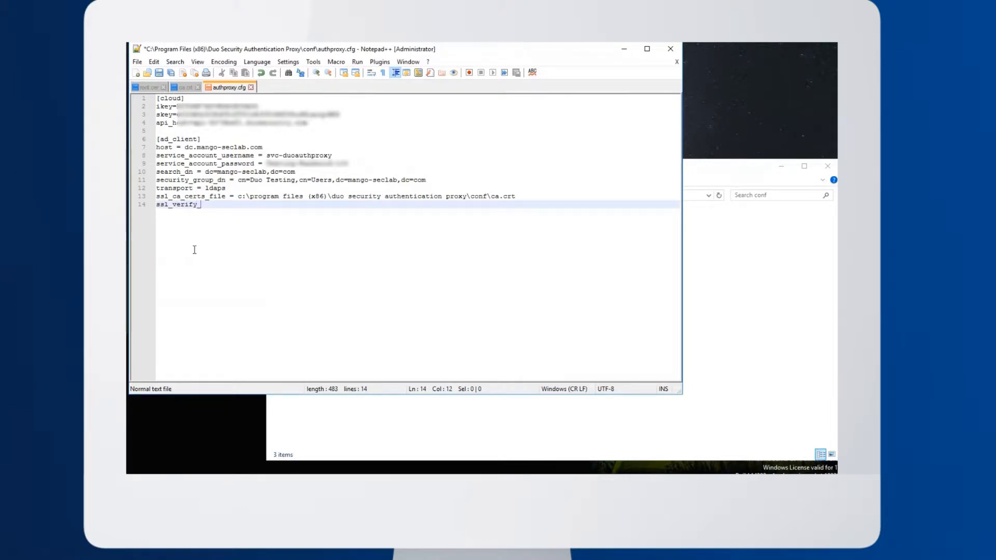
pyautogui.write('hostname = true')
pyautogui.press('Return')
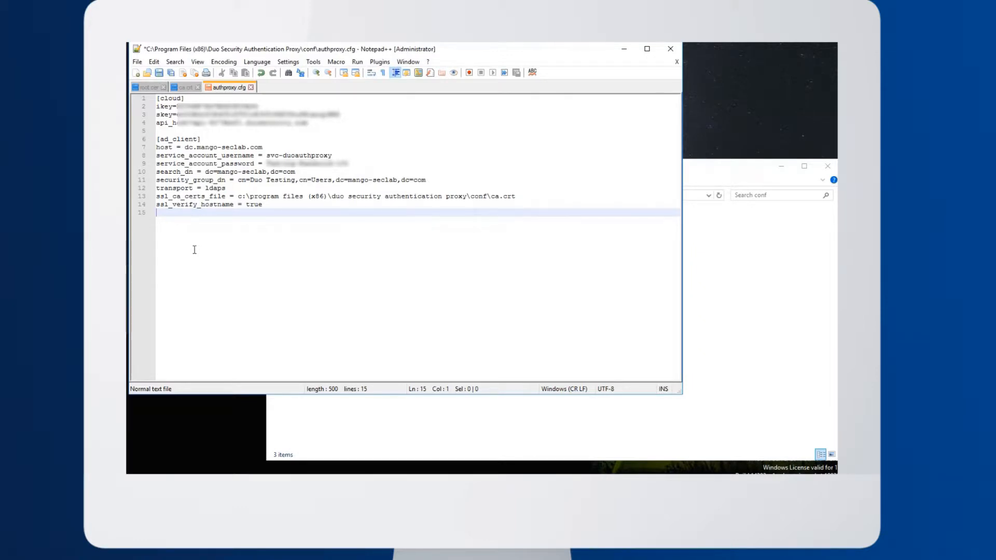
pyautogui.hotkey('ctrl', 's')
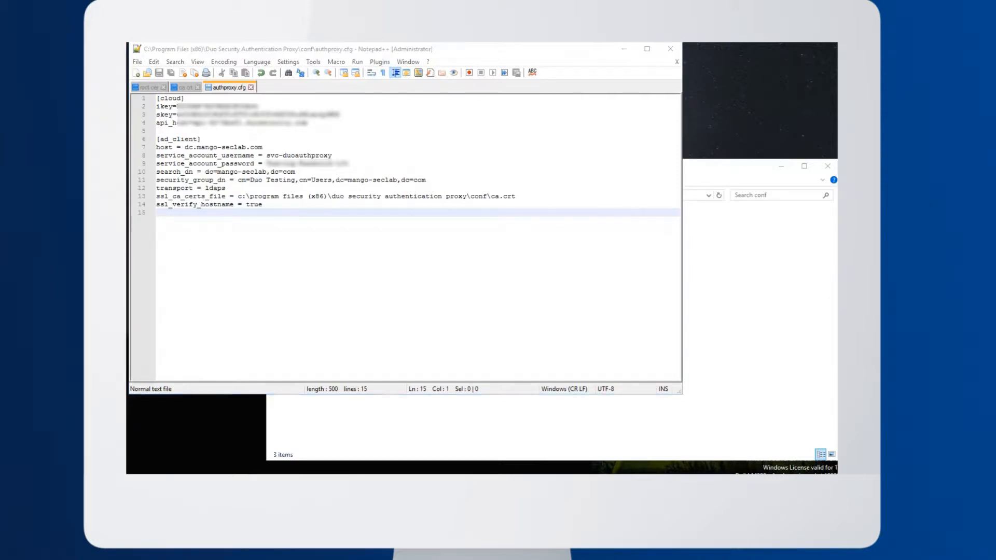
# Open Windows PowerShell and start the proxy service with "net start duoauthproxy"
pyautogui.press('super')
pyautogui.click(357, 210)
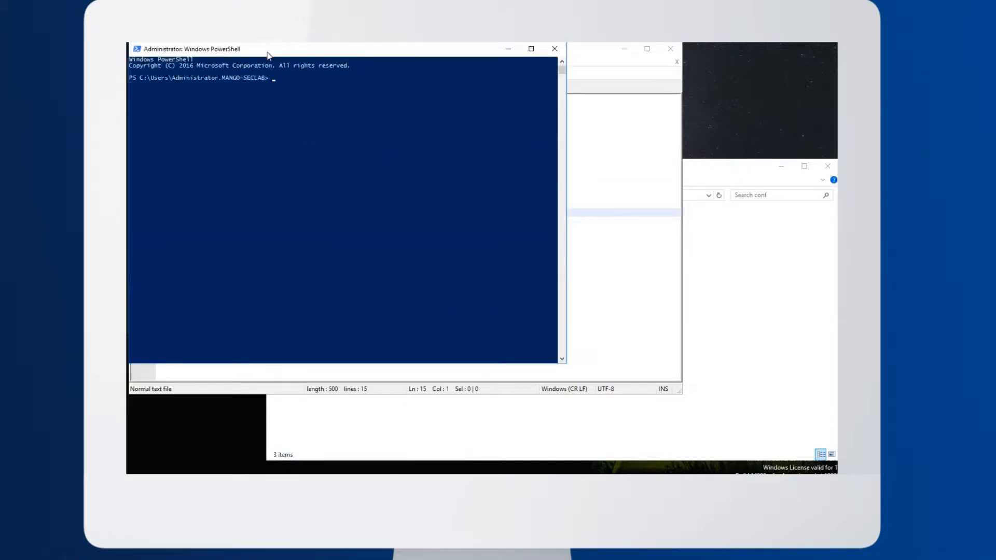
pyautogui.moveTo(267, 43); pyautogui.dragTo(507, 147)
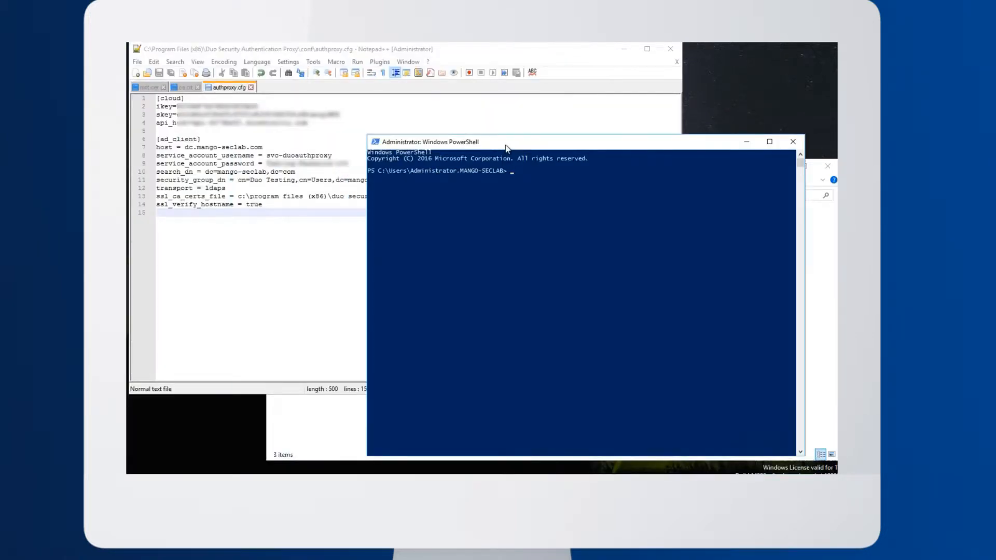
pyautogui.write('net start duoauthproxy')
pyautogui.press('Return')
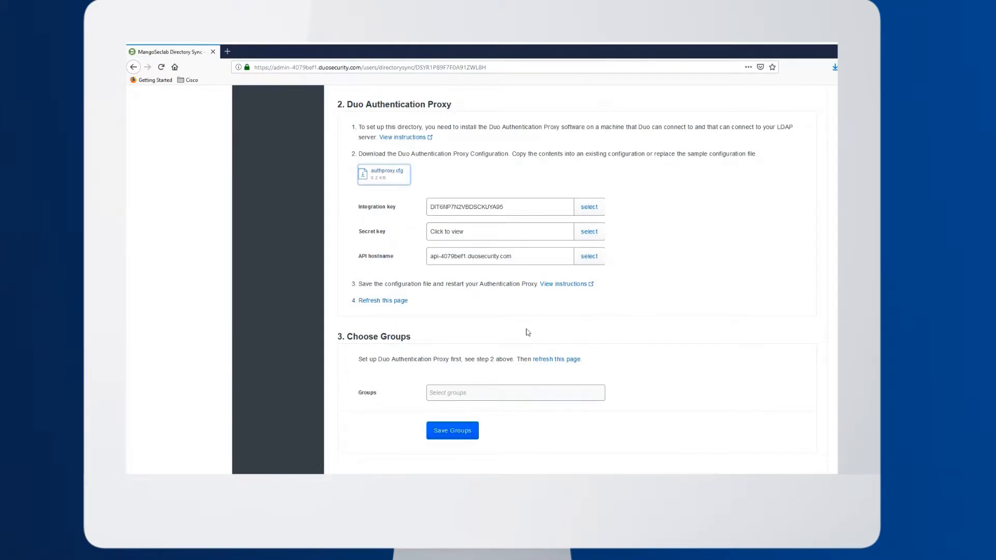
# In Firefox, refresh the MangoSeclab directory sync page, resending its data, and save Duo Testing as the group to sync
pyautogui.click(400, 305)
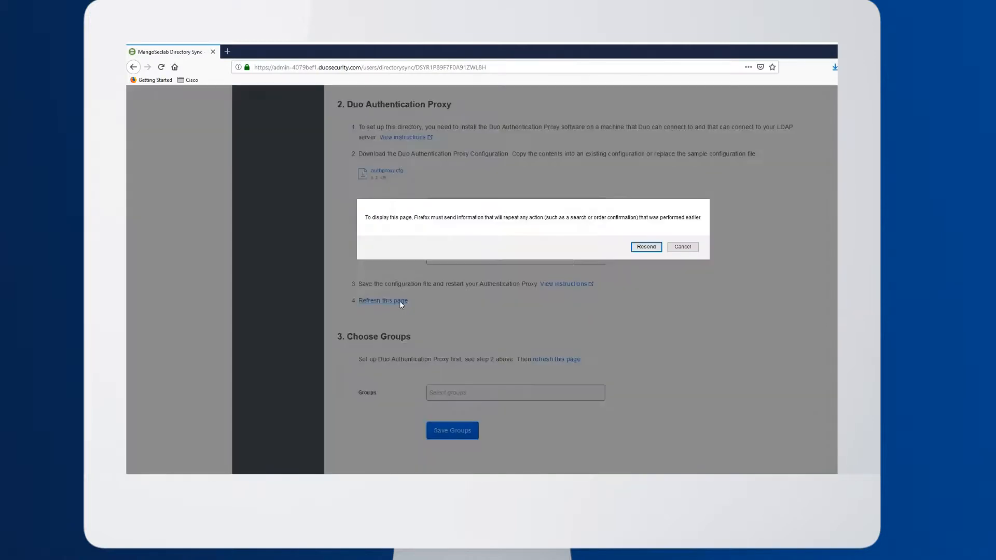
pyautogui.click(647, 247)
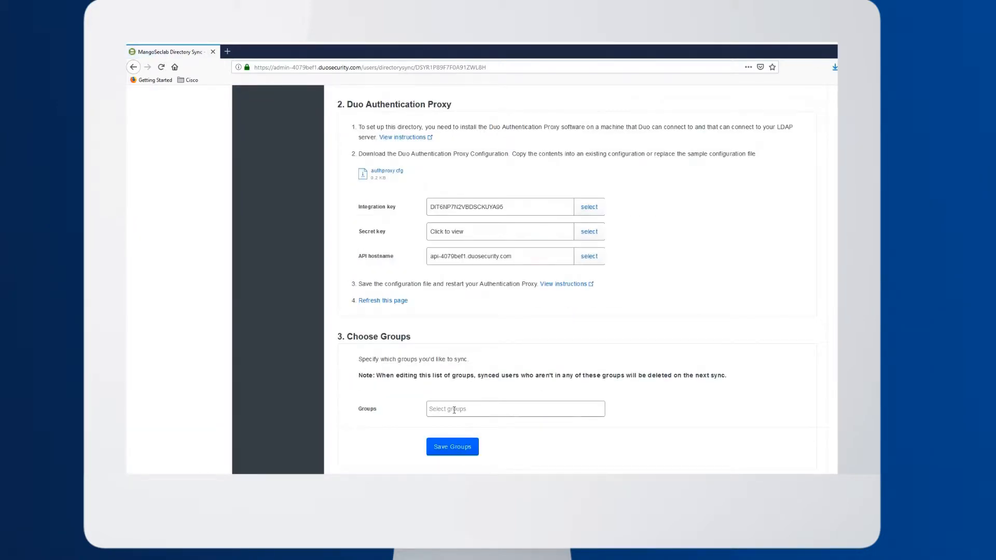
pyautogui.click(455, 410)
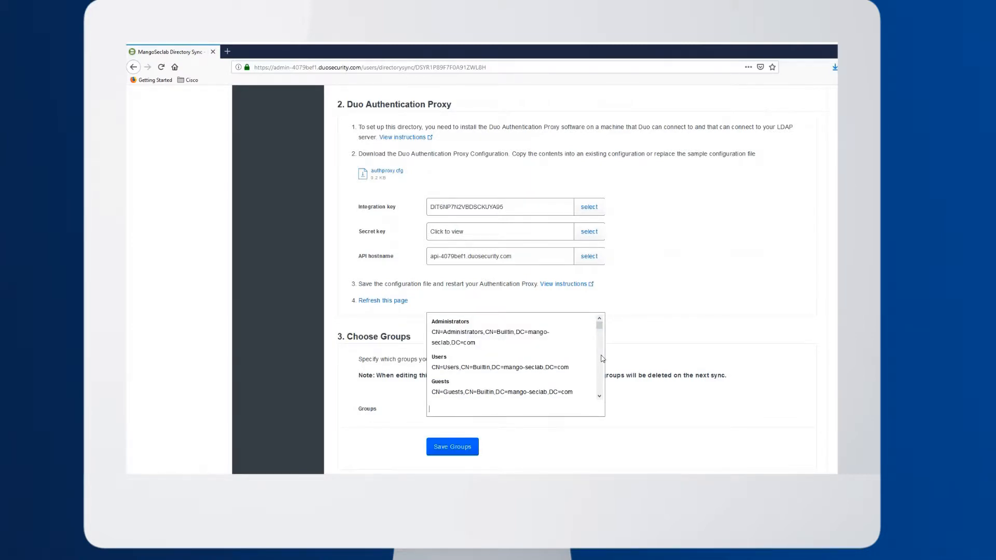
pyautogui.moveTo(600, 326); pyautogui.dragTo(601, 340)
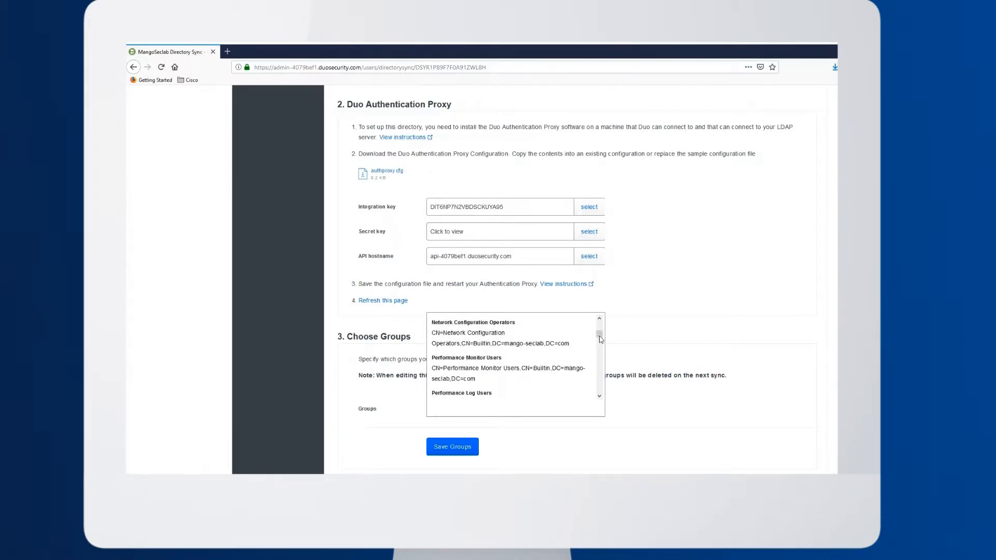
pyautogui.write('duo testing')
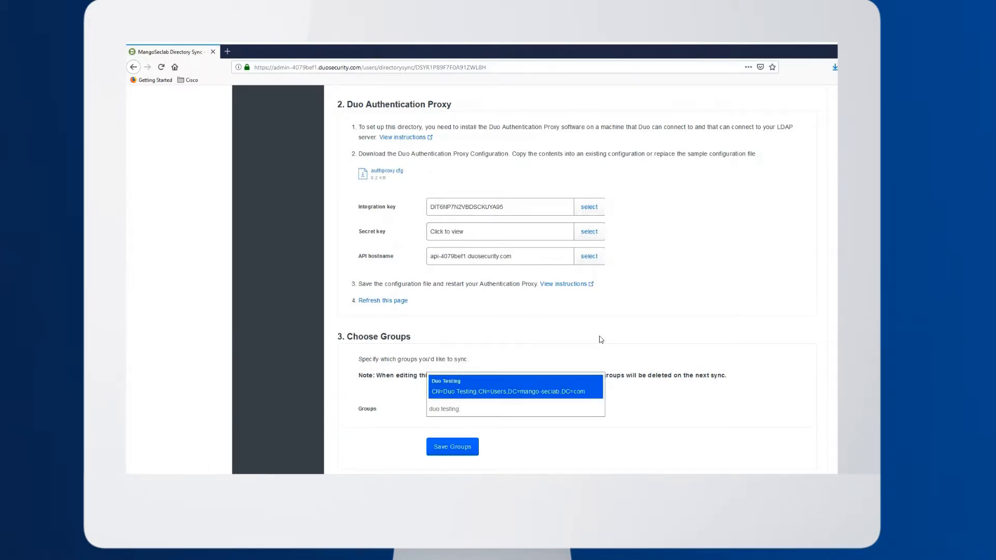
pyautogui.click(547, 390)
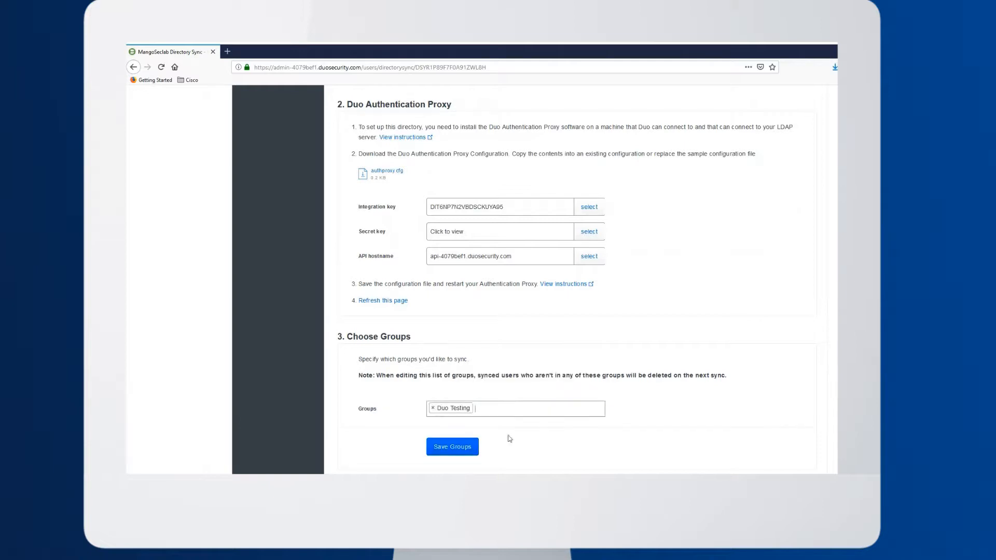
pyautogui.click(451, 449)
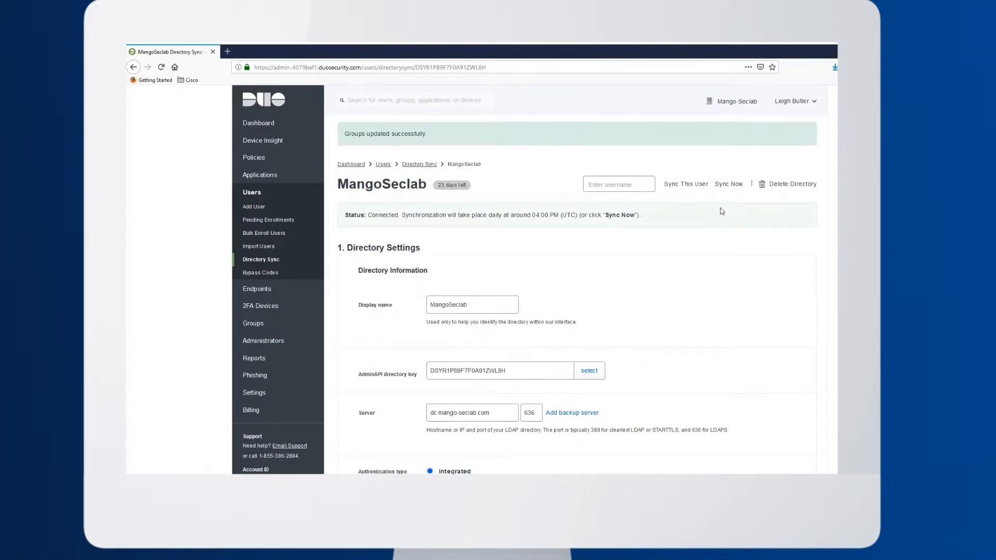
# Sync the MangoSeclab directory immediately and open the synced user's record from the Users list
pyautogui.click(729, 185)
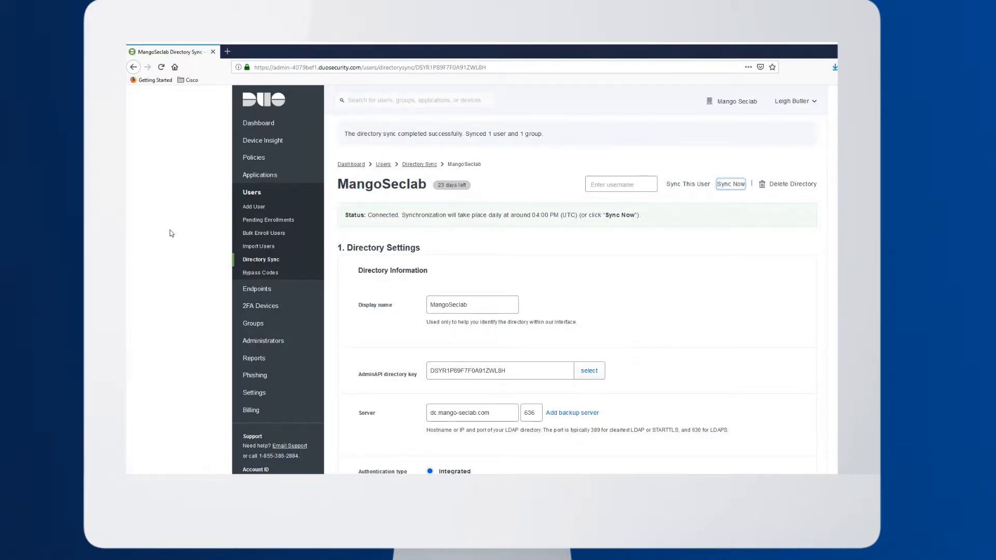
pyautogui.click(254, 195)
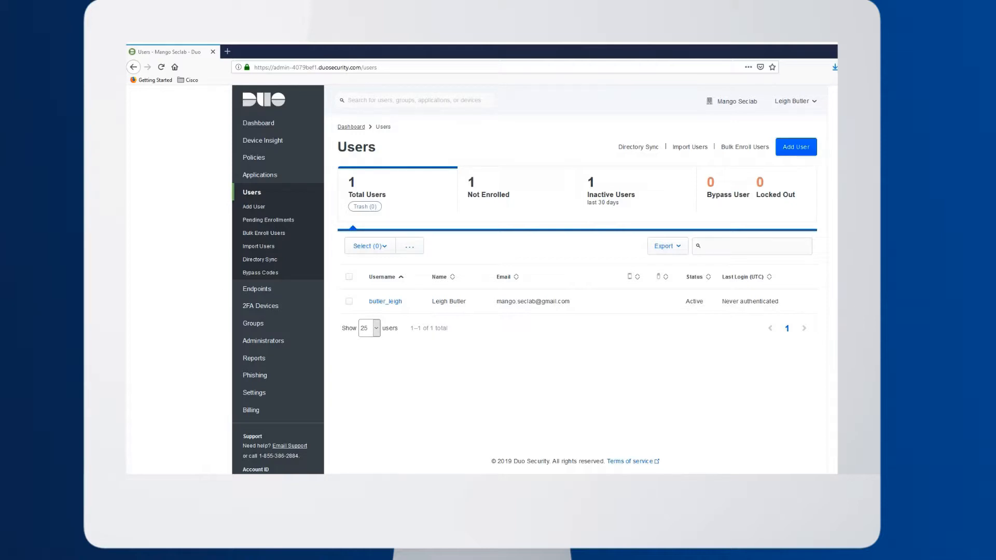
pyautogui.click(382, 301)
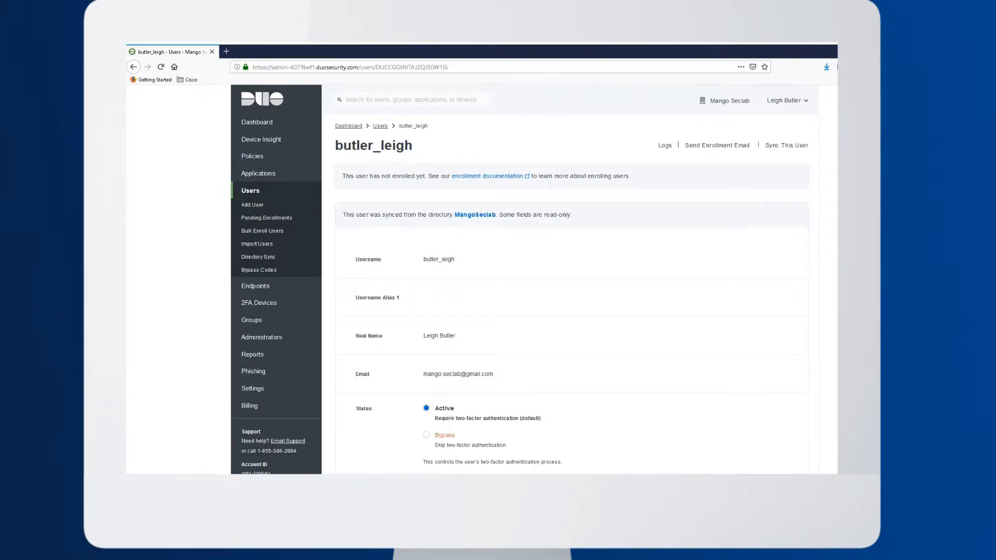
# Review the synced user's details and send the user an enrollment email
pyautogui.scroll(-2, 525, 284)
pyautogui.scroll(2, 706, 152)
pyautogui.click(707, 146)
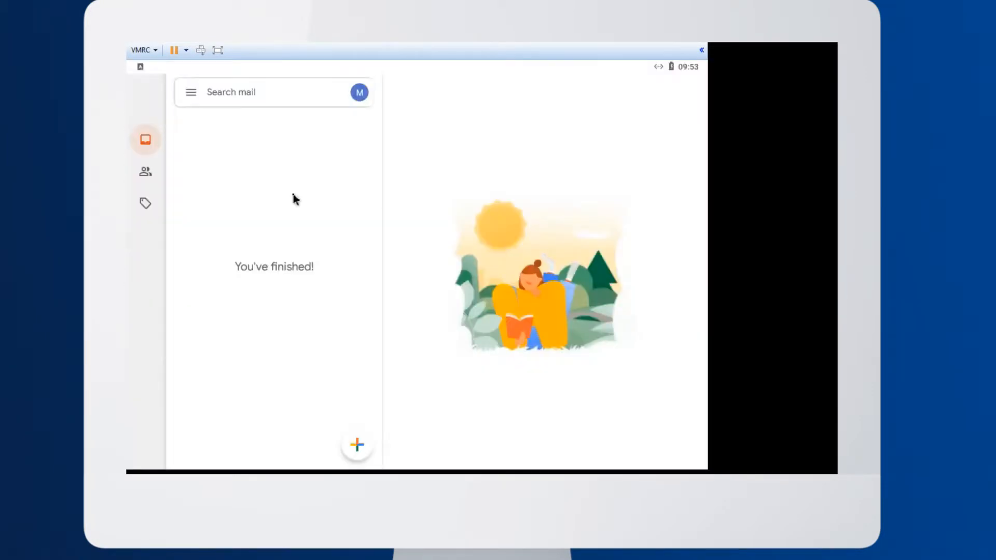
# Switch to Gmail on the Android device, refresh the inbox and open the Duo Security Enrollment message
pyautogui.moveTo(282, 207); pyautogui.dragTo(272, 380)
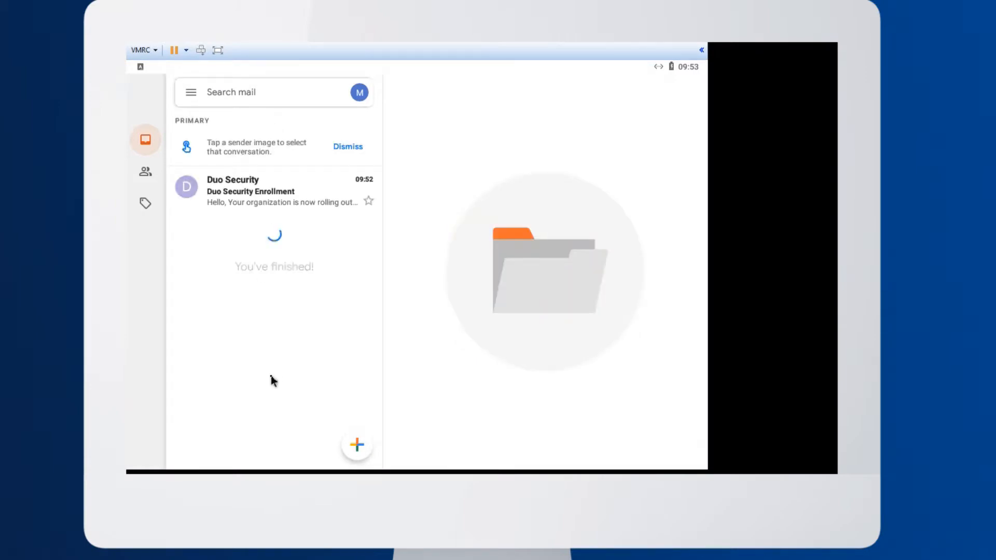
pyautogui.click(228, 205)
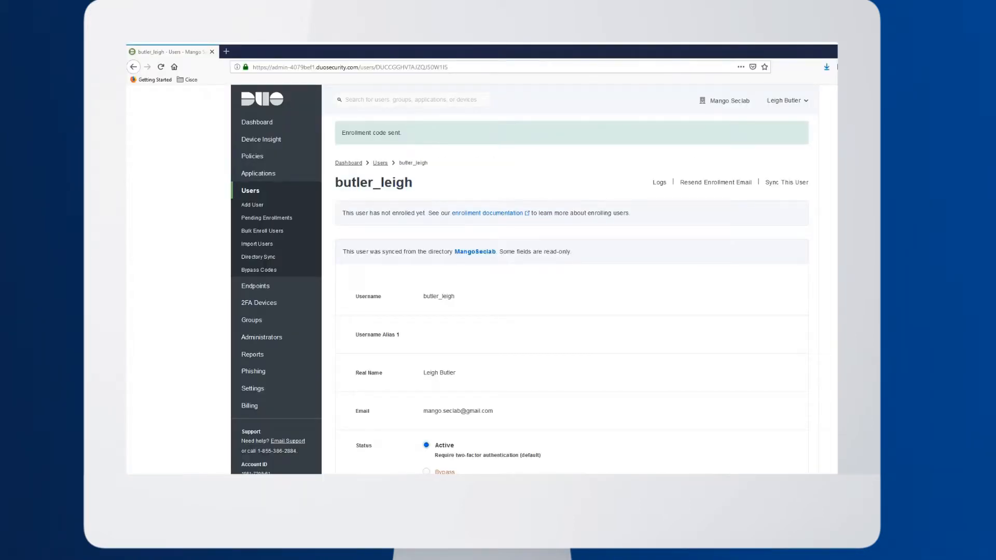
# Back in the Duo Admin Panel in Firefox, examine the Enrollment Email subject and message template in Settings
pyautogui.click(253, 390)
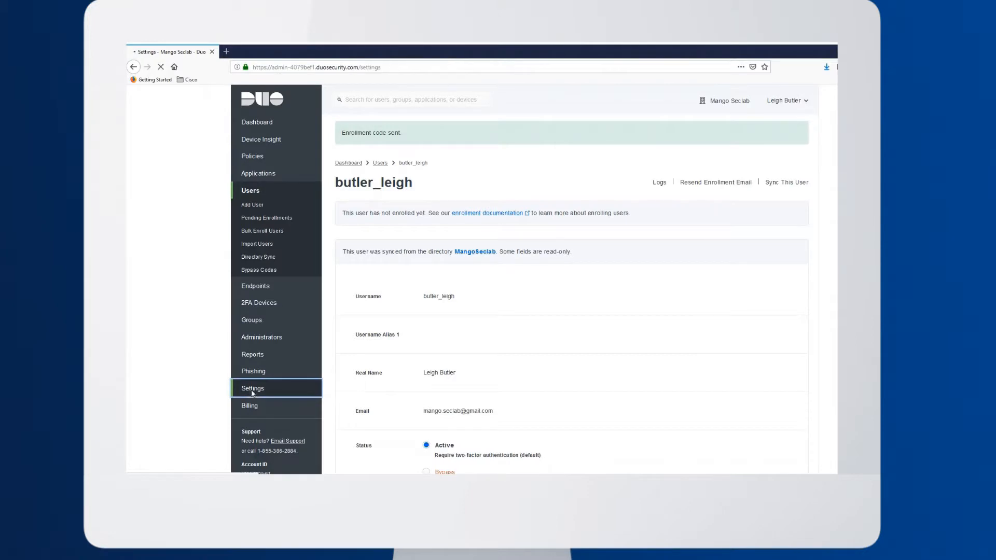
pyautogui.click(402, 450)
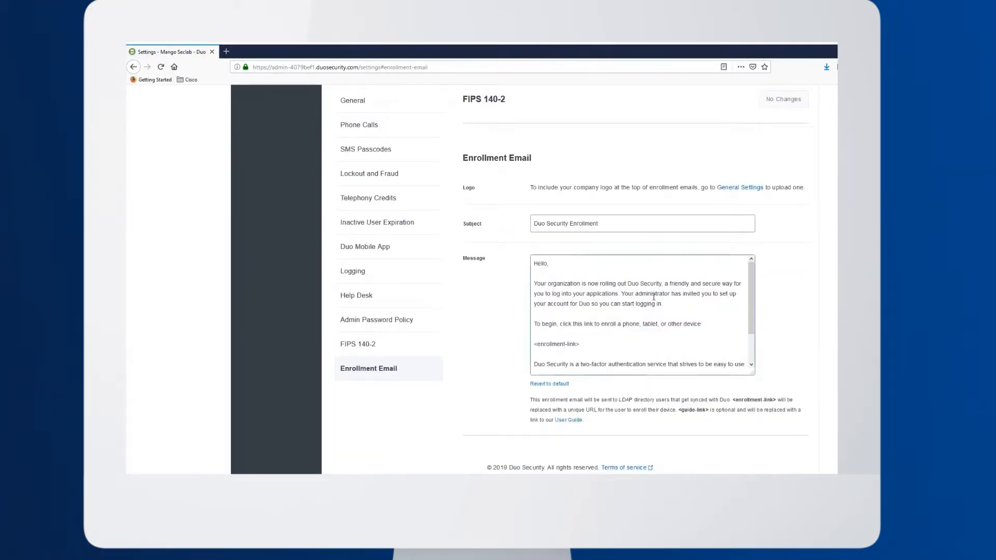
pyautogui.click(569, 288)
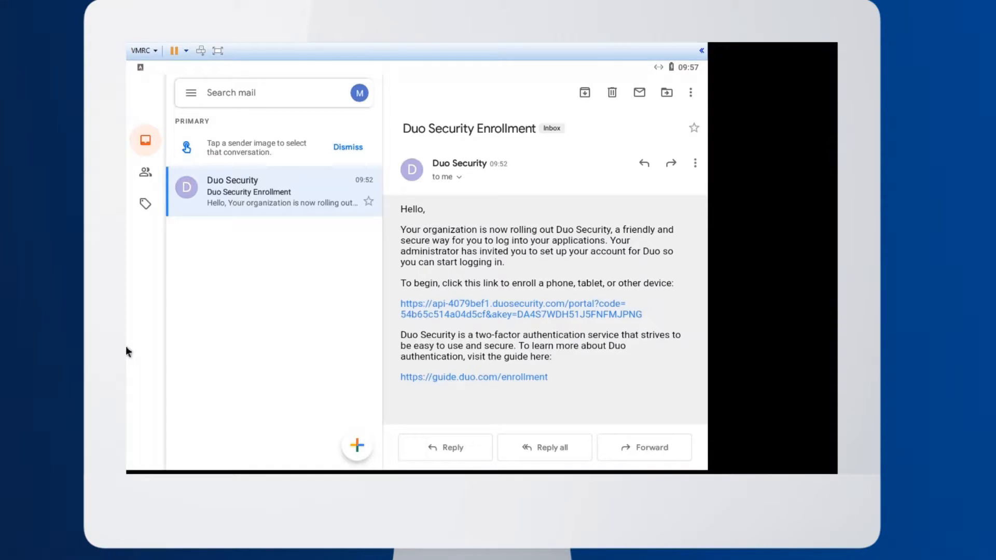
# On the Android device, follow the enrollment link in the email, start the Duo setup and add a Tablet as the device type
pyautogui.click(473, 319)
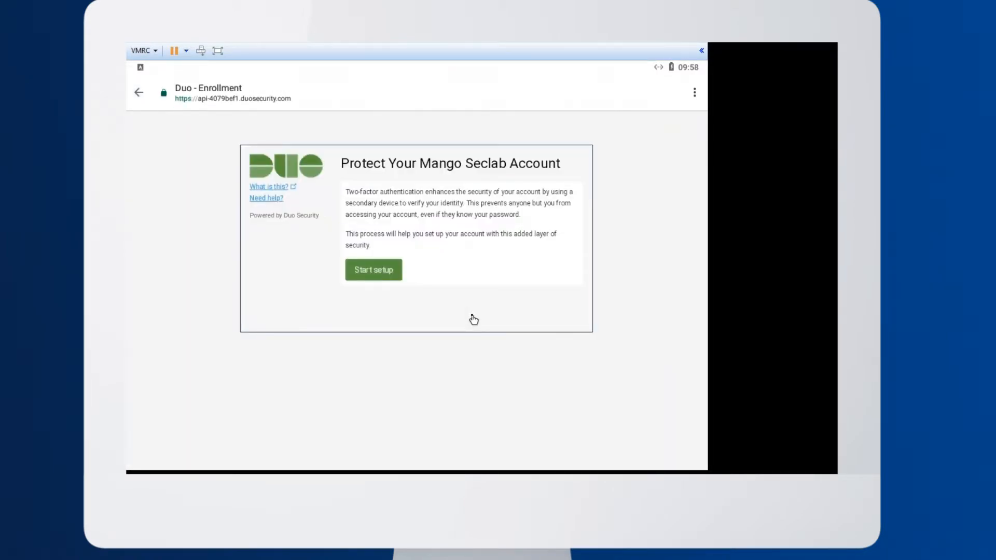
pyautogui.click(371, 271)
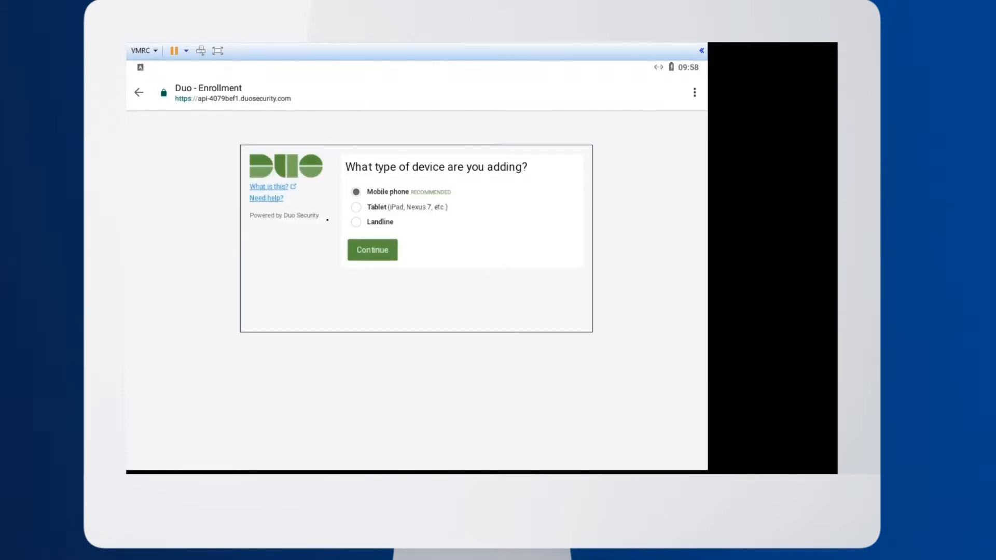
pyautogui.click(356, 207)
pyautogui.click(365, 256)
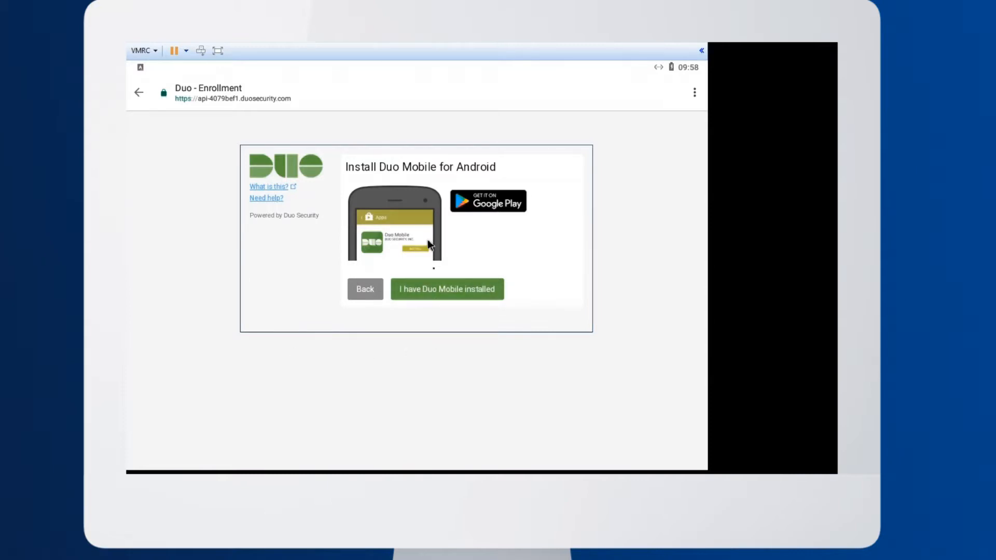
# Install Duo Mobile on the Android device from Google Play and return to the Duo Security Enrollment email in Gmail
pyautogui.click(438, 295)
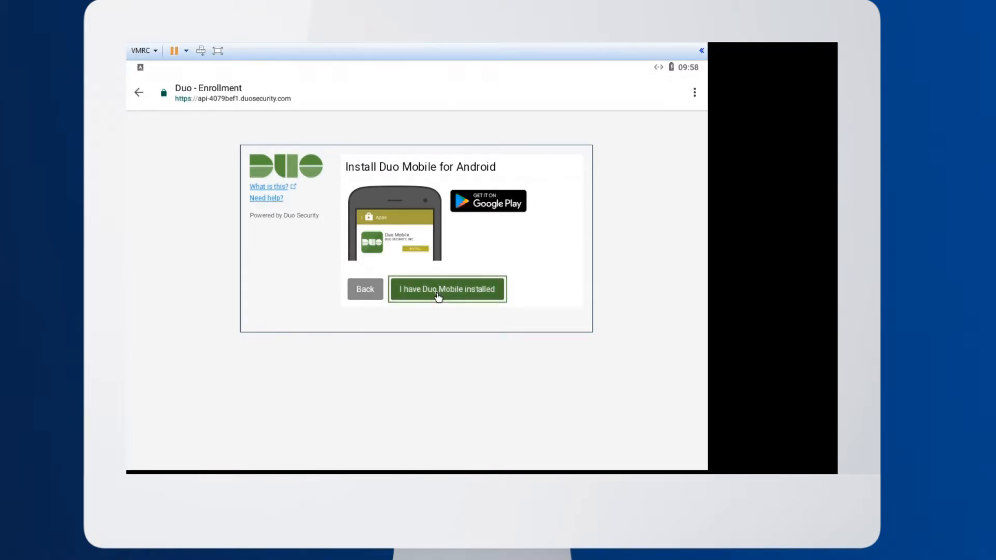
pyautogui.click(496, 206)
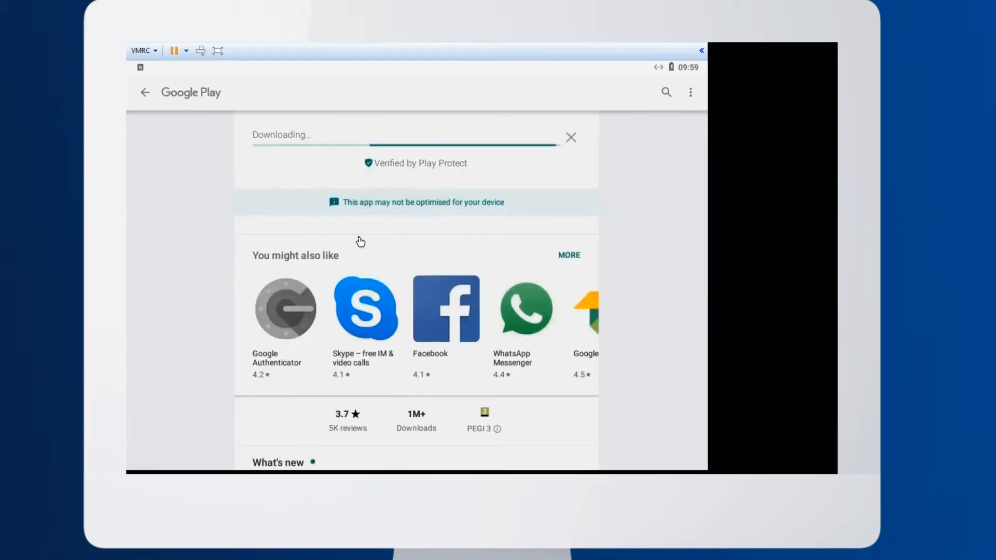
pyautogui.click(508, 472)
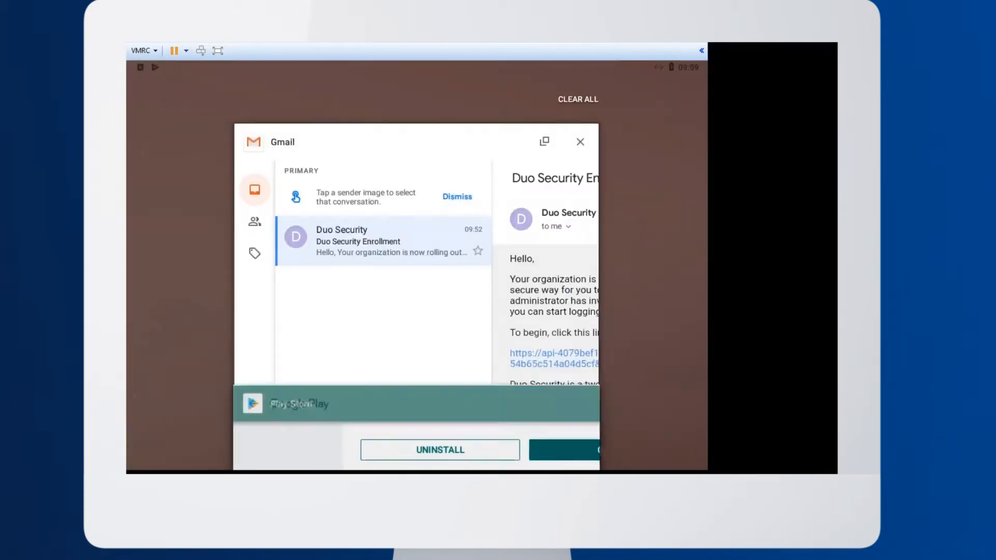
pyautogui.click(364, 291)
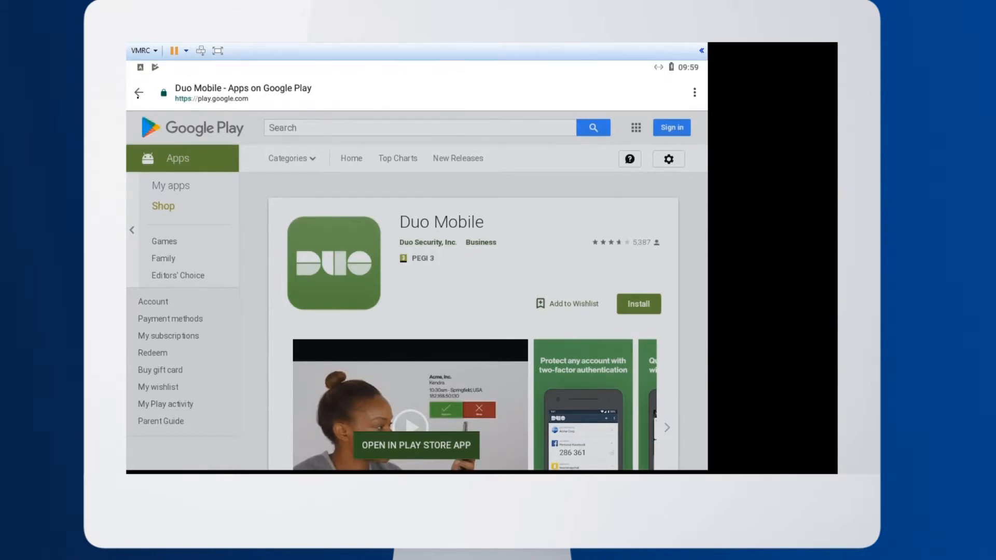
pyautogui.click(138, 94)
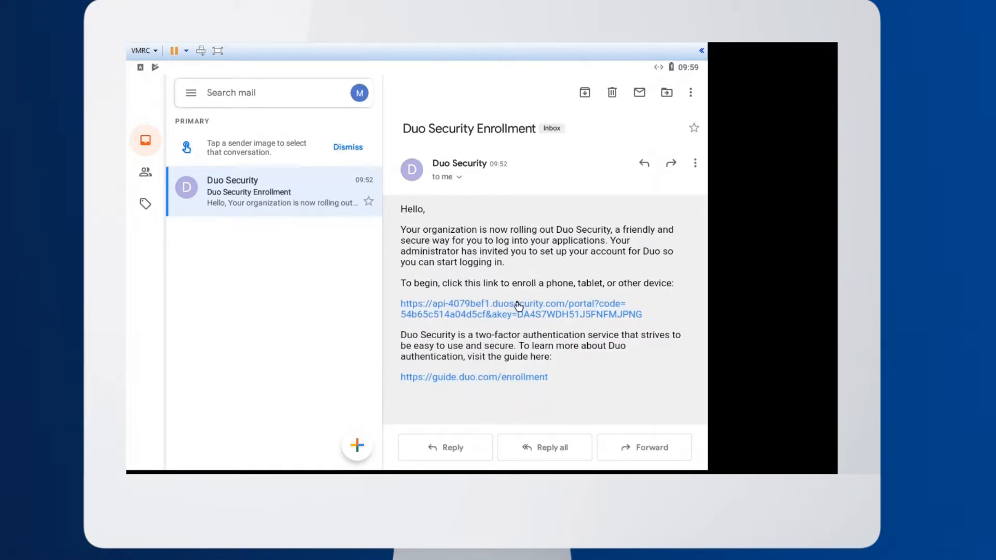
# Reopen the enrollment link, choose Tablet as the device type and connect the account to the installed Duo Mobile app
pyautogui.click(518, 307)
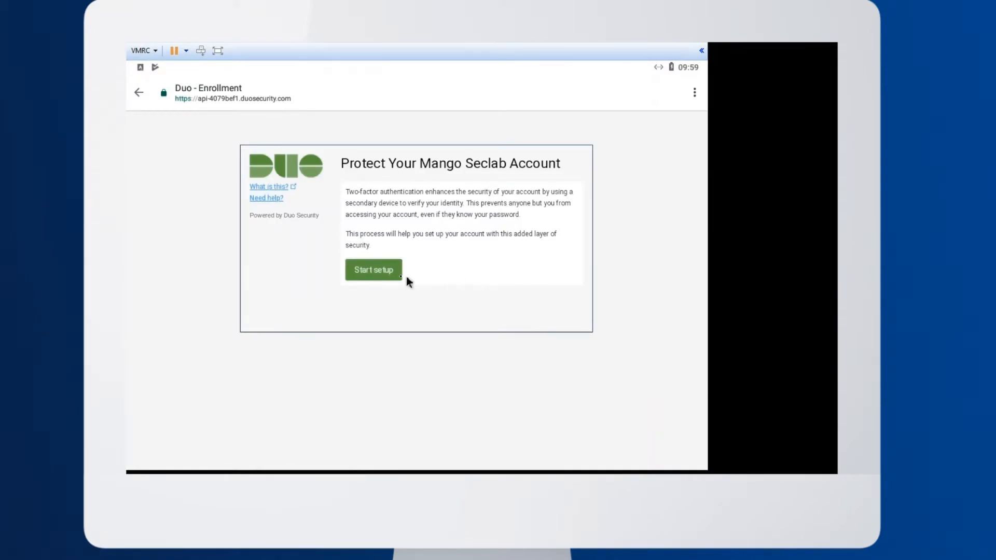
pyautogui.click(390, 275)
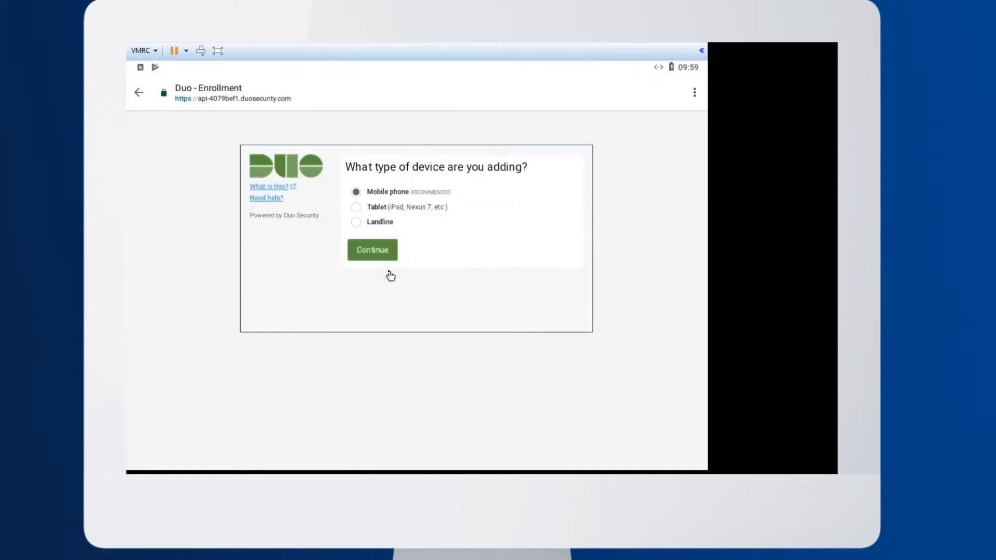
pyautogui.click(356, 207)
pyautogui.click(370, 253)
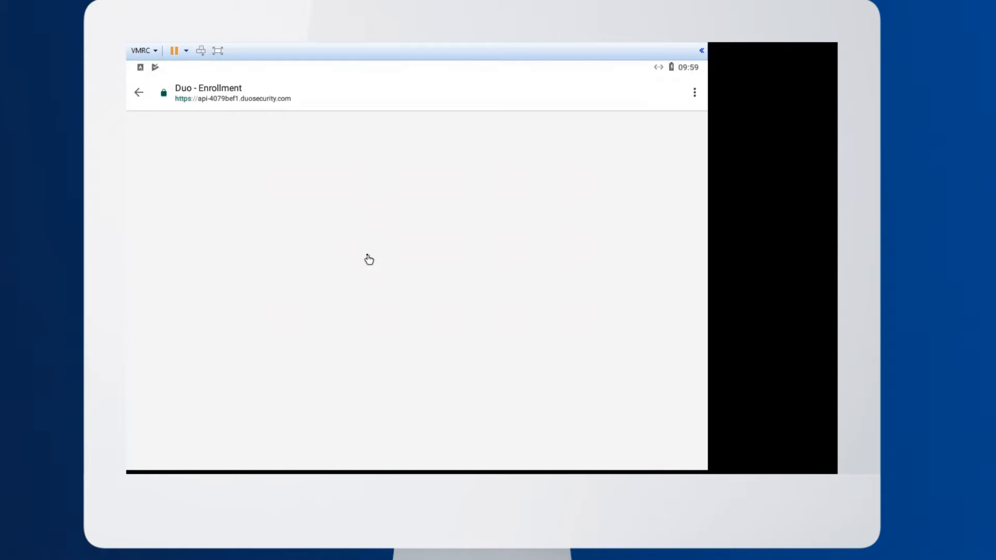
pyautogui.click(425, 297)
pyautogui.click(437, 233)
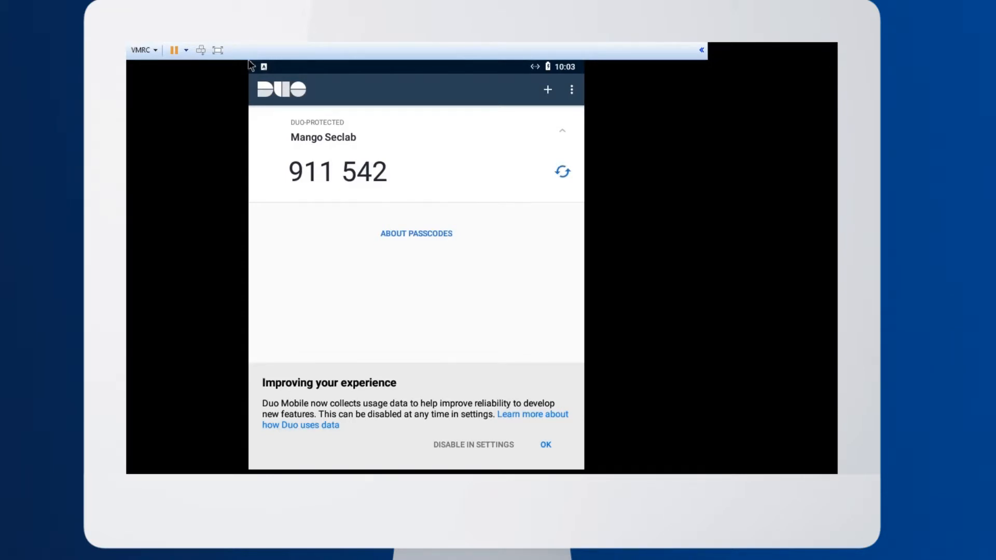
# Accept the usage data notice in Duo Mobile and postpone the account backup
pyautogui.click(519, 446)
pyautogui.click(382, 166)
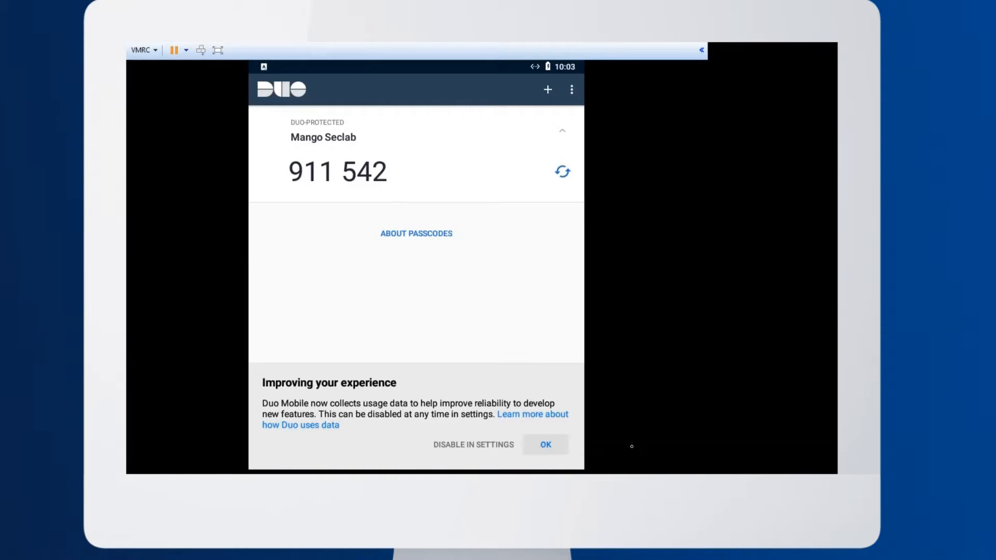
pyautogui.click(543, 447)
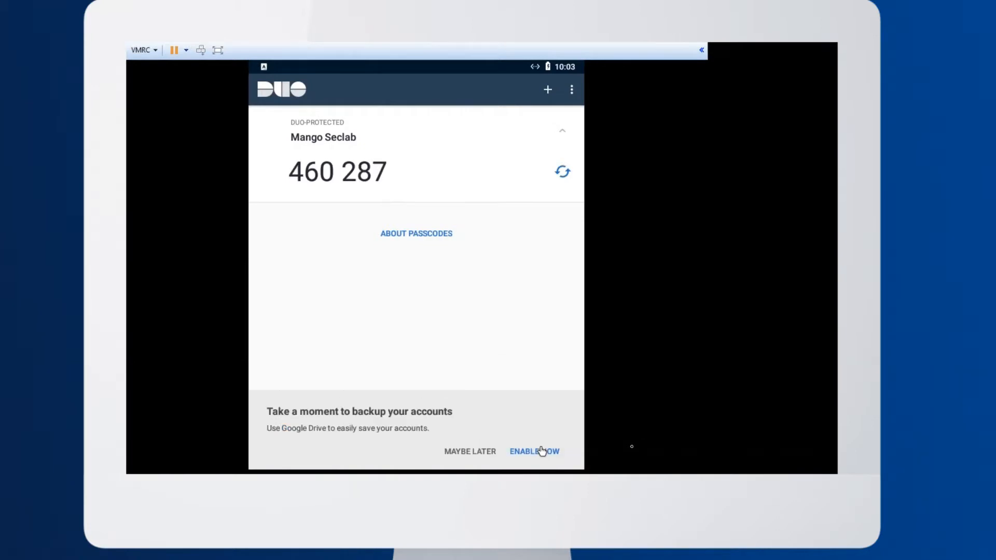
pyautogui.click(468, 454)
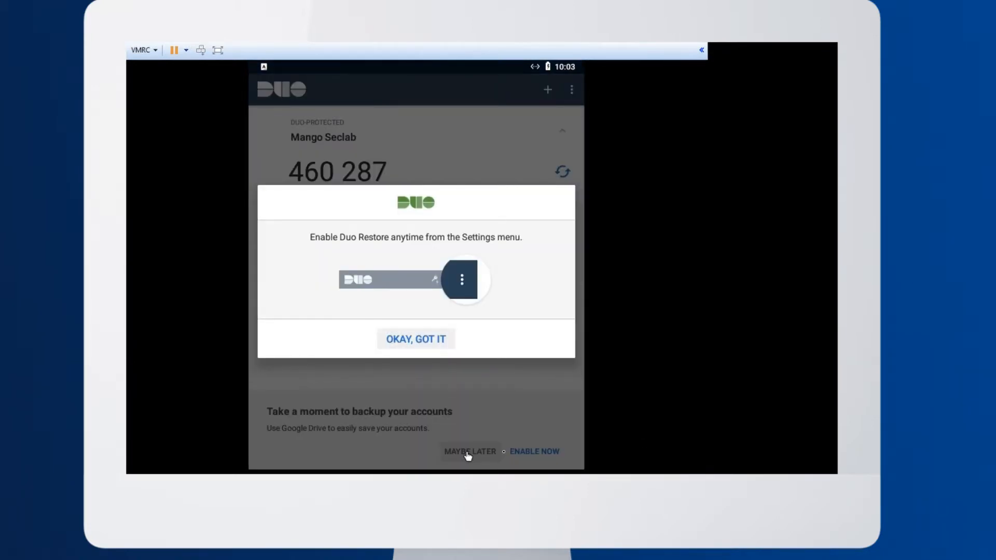
pyautogui.click(425, 341)
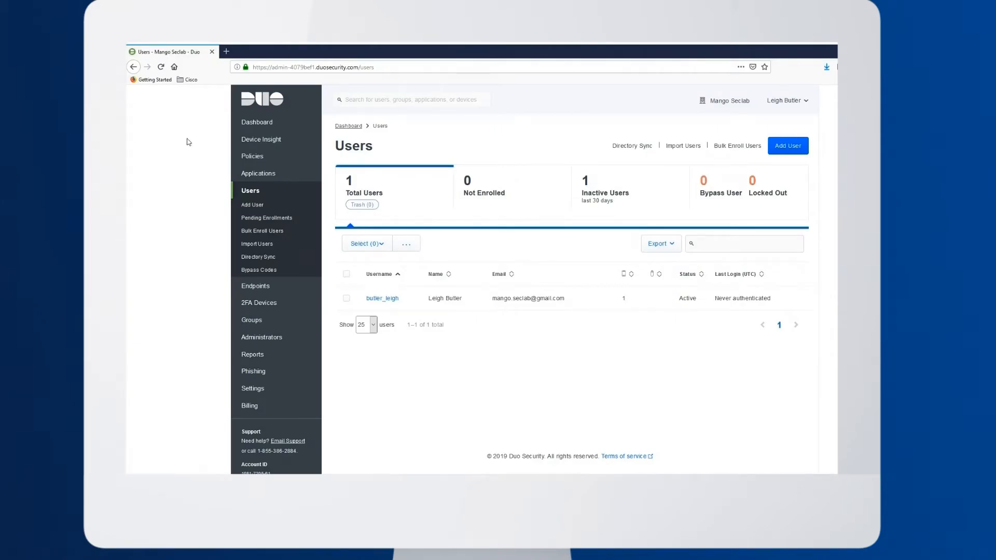
# Switch to the Duo Admin Panel in Firefox and examine the synced user's details, phones and endpoints
pyautogui.click(382, 298)
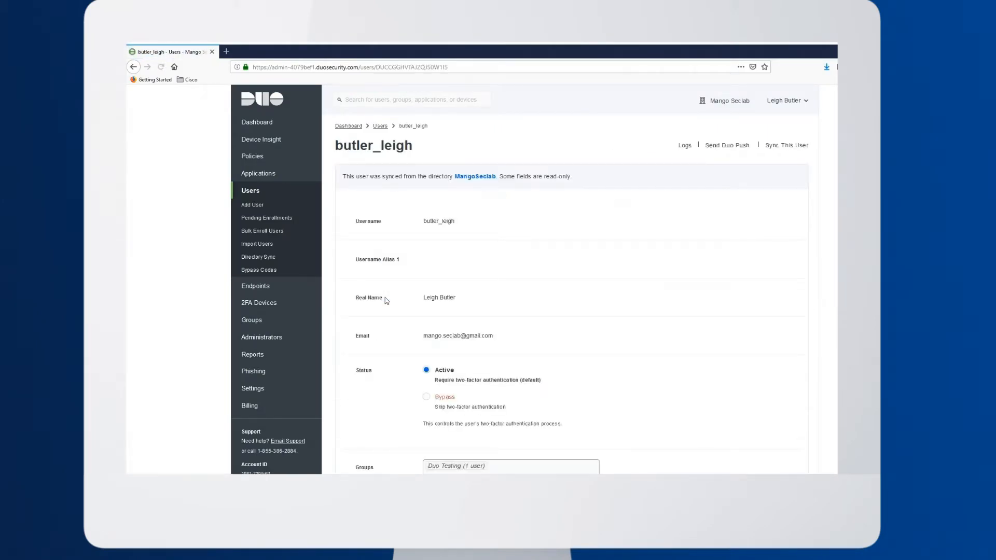
pyautogui.scroll(-4, 128, 307)
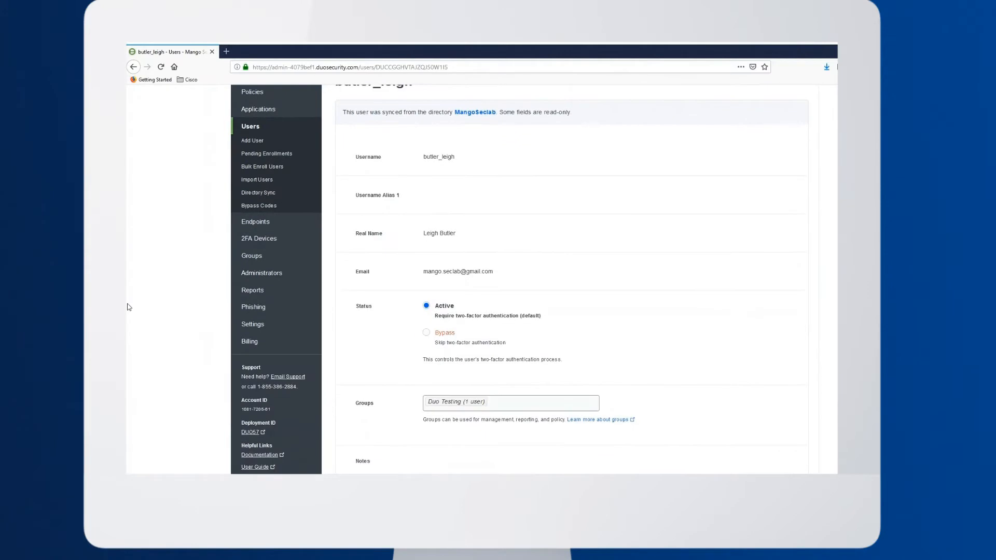
pyautogui.scroll(-15, 128, 307)
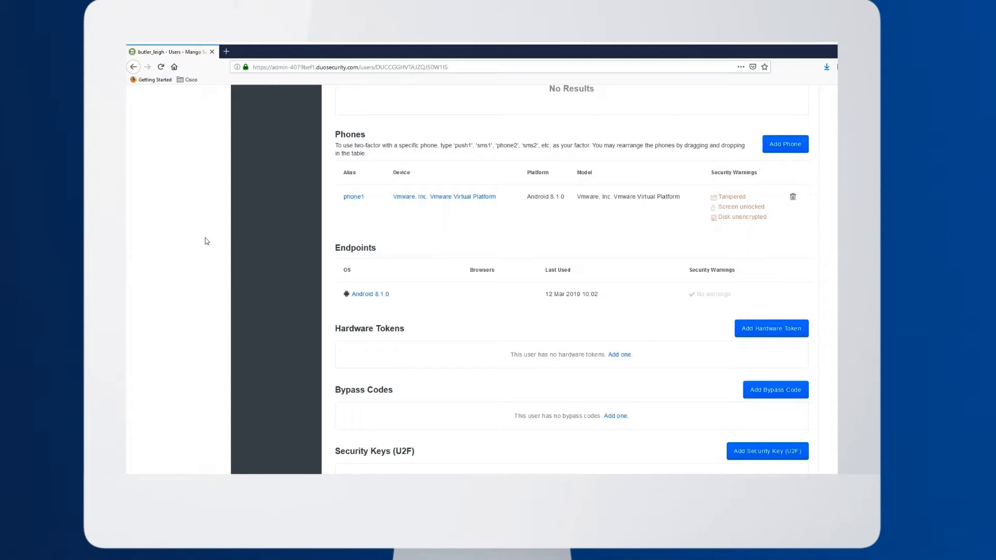
pyautogui.scroll(-2, 183, 216)
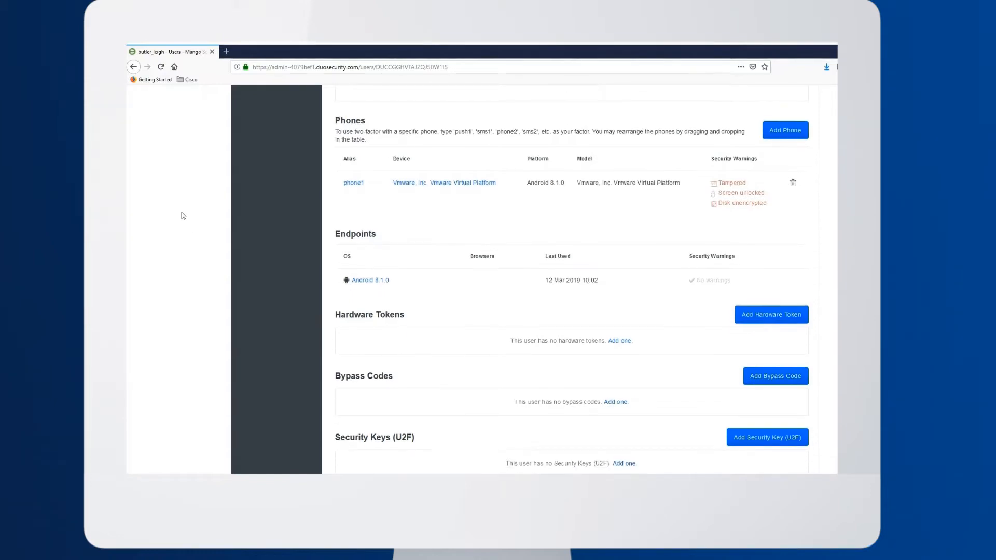
pyautogui.scroll(15, 183, 215)
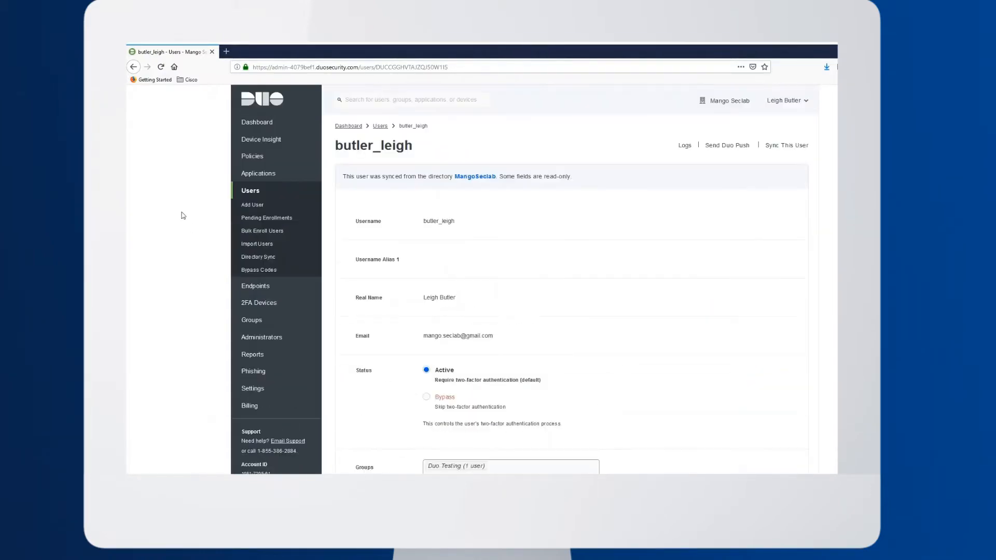
# Send the synced user a Duo Push verification and approve the Mango Seclab Support Request on the Android device
pyautogui.click(728, 147)
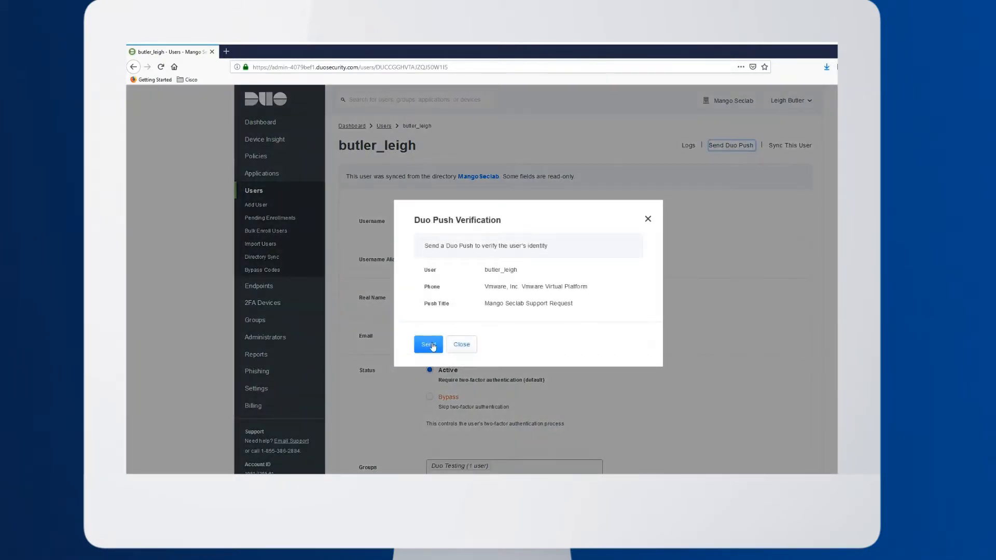
pyautogui.click(432, 347)
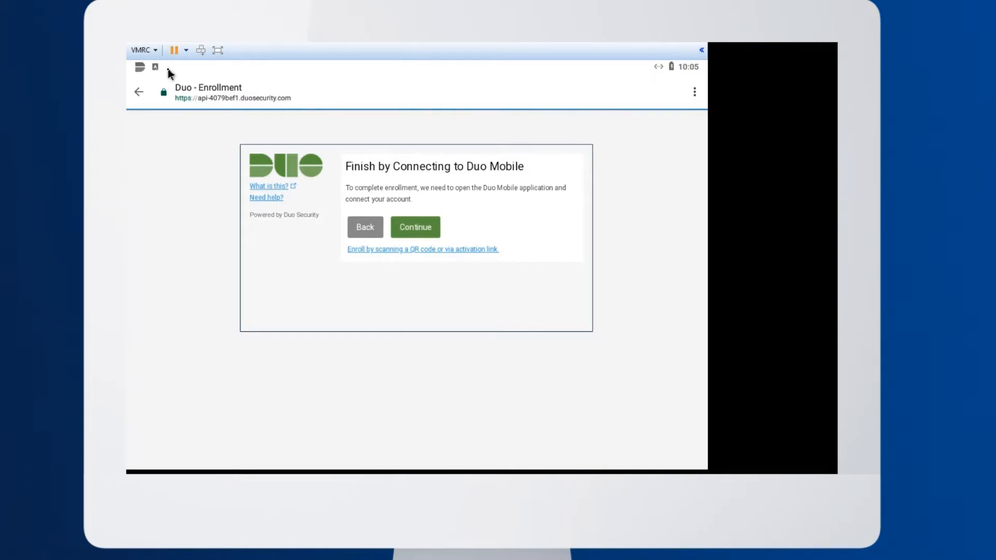
pyautogui.moveTo(167, 69); pyautogui.dragTo(162, 224)
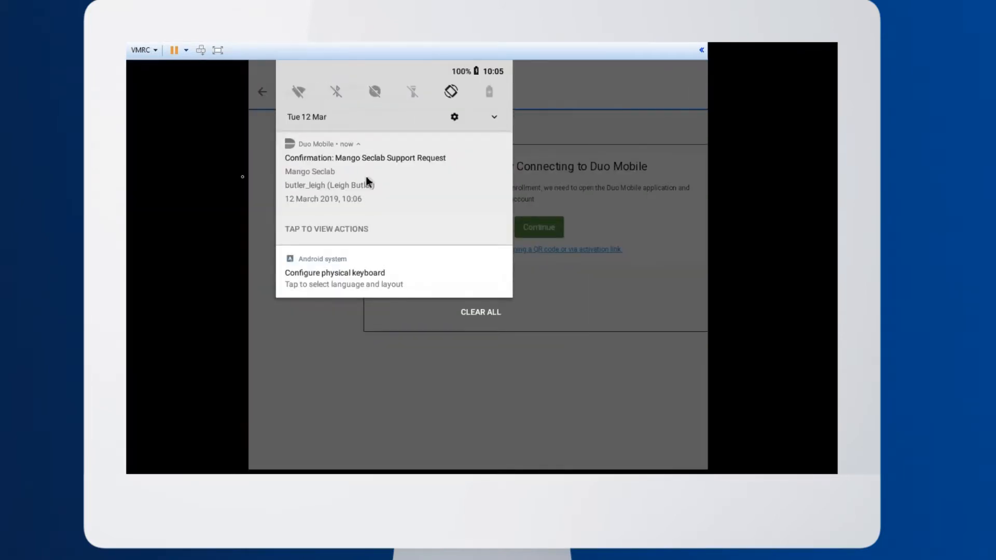
pyautogui.click(366, 181)
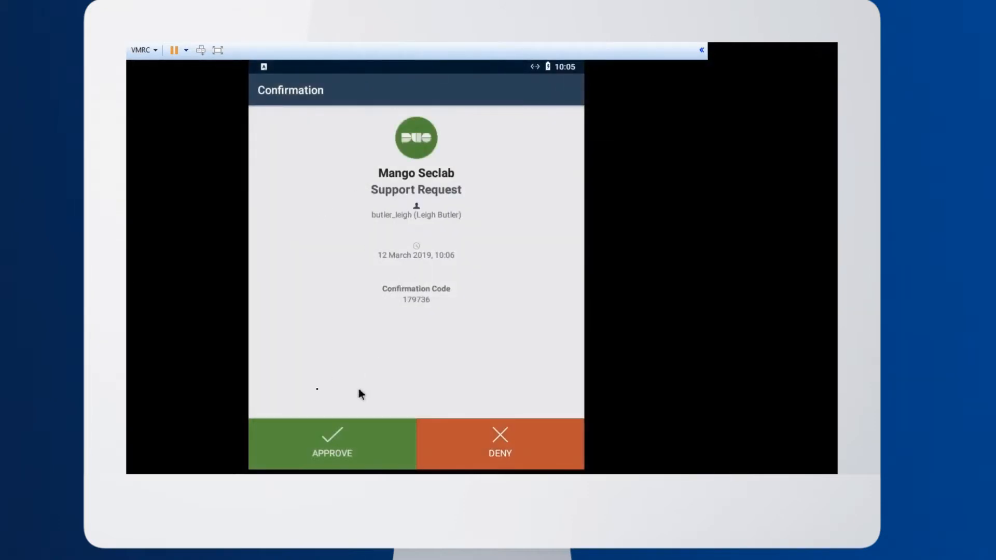
pyautogui.click(345, 455)
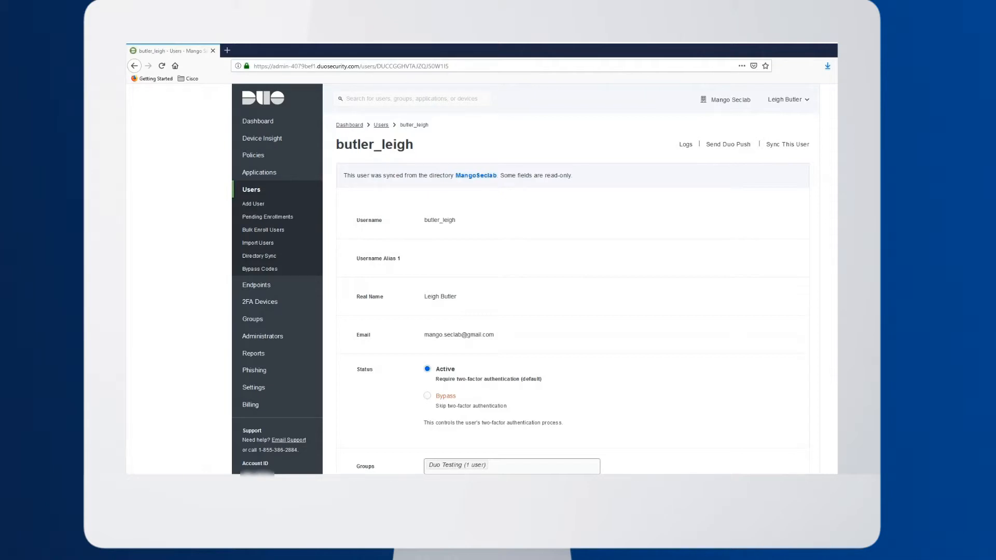
# In the Duo Admin Panel, find RADIUS among the applications to protect, add it and review its details and policy settings
pyautogui.click(255, 174)
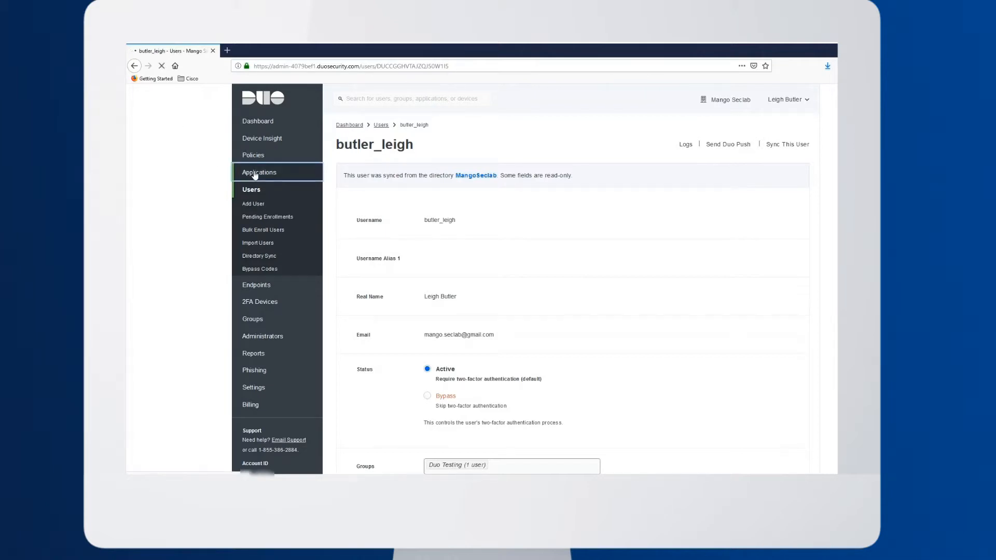
pyautogui.click(260, 190)
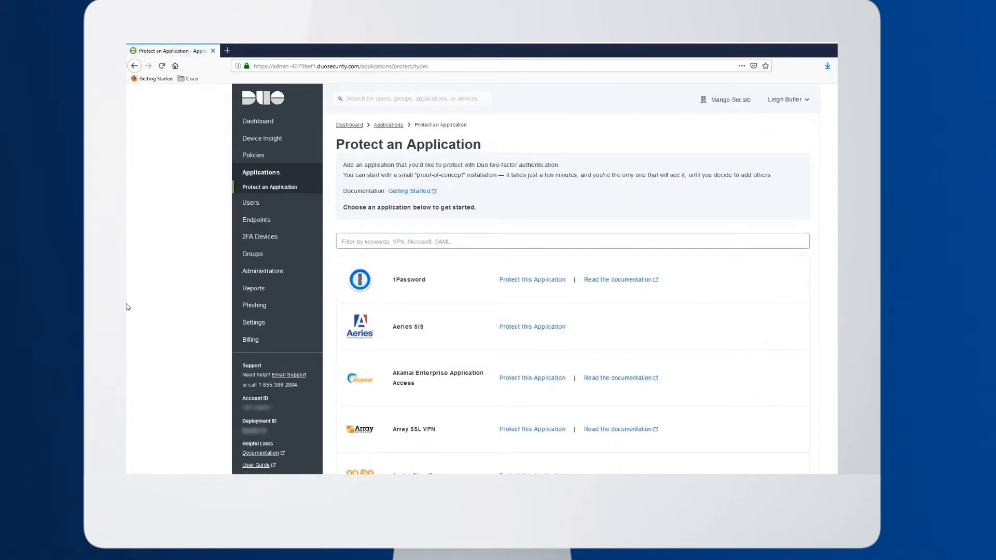
pyautogui.scroll(-1, 127, 307)
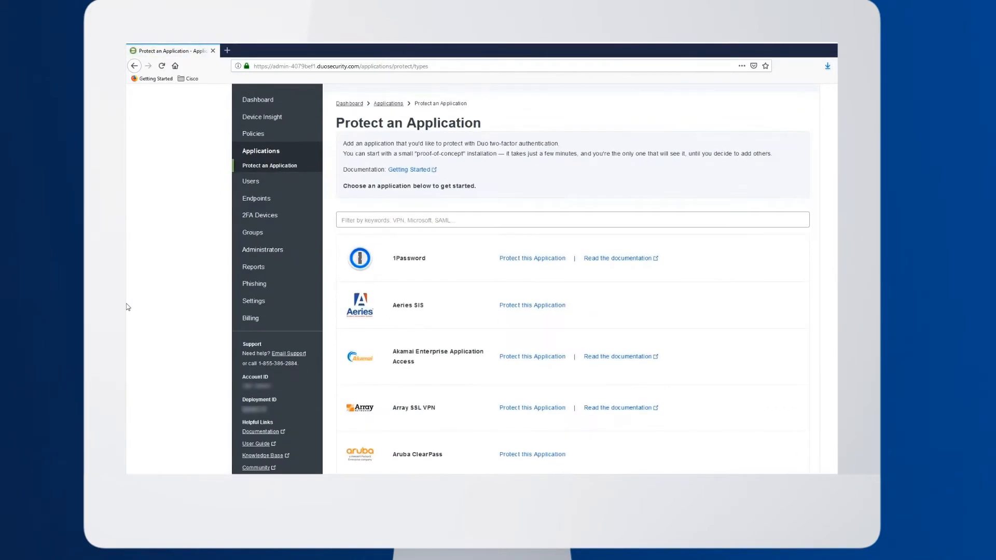
pyautogui.click(393, 221)
pyautogui.write('RADIUS')
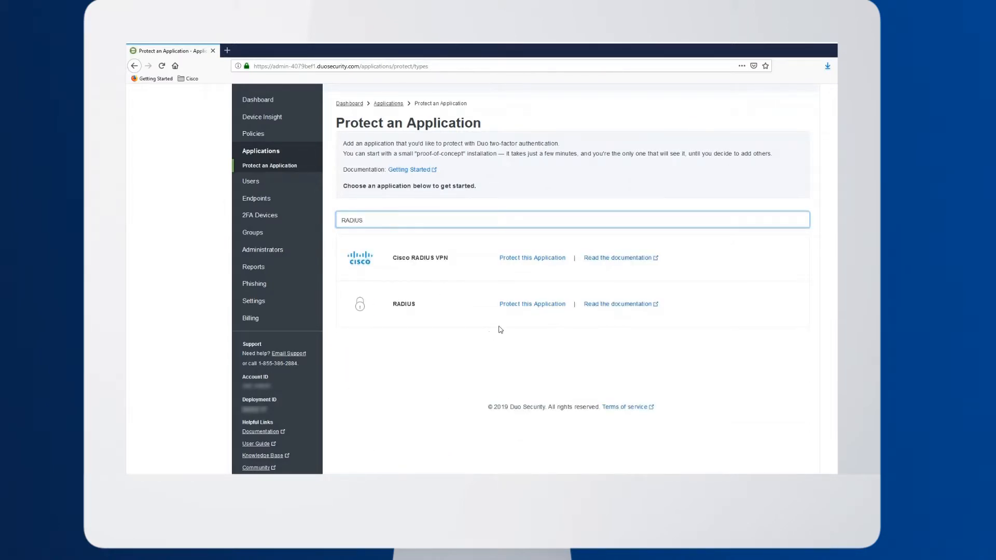
pyautogui.click(528, 306)
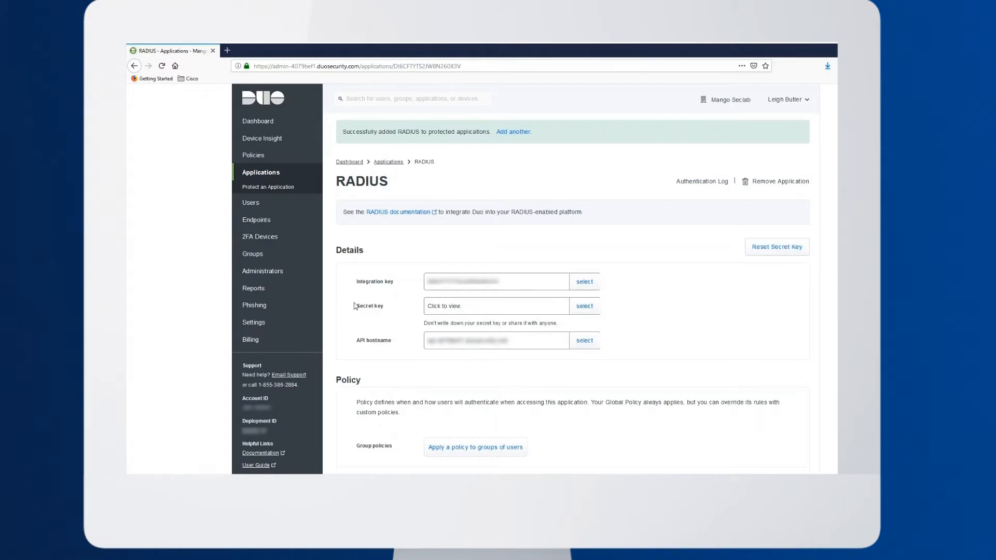
pyautogui.scroll(-3, 355, 306)
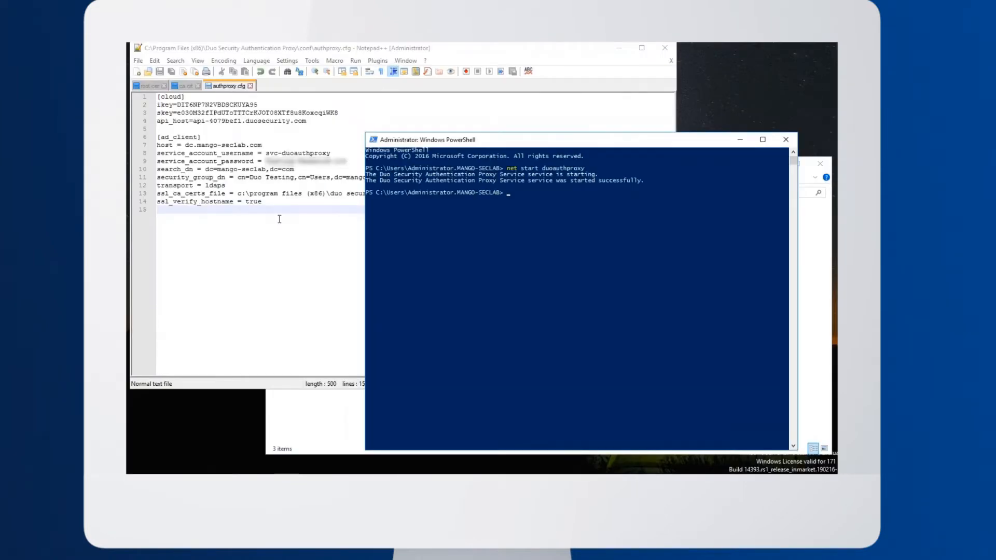
# Switch to authproxy.cfg in Notepad++ and add a [radius_server_auto] section header below the ad_client section
pyautogui.click(279, 219)
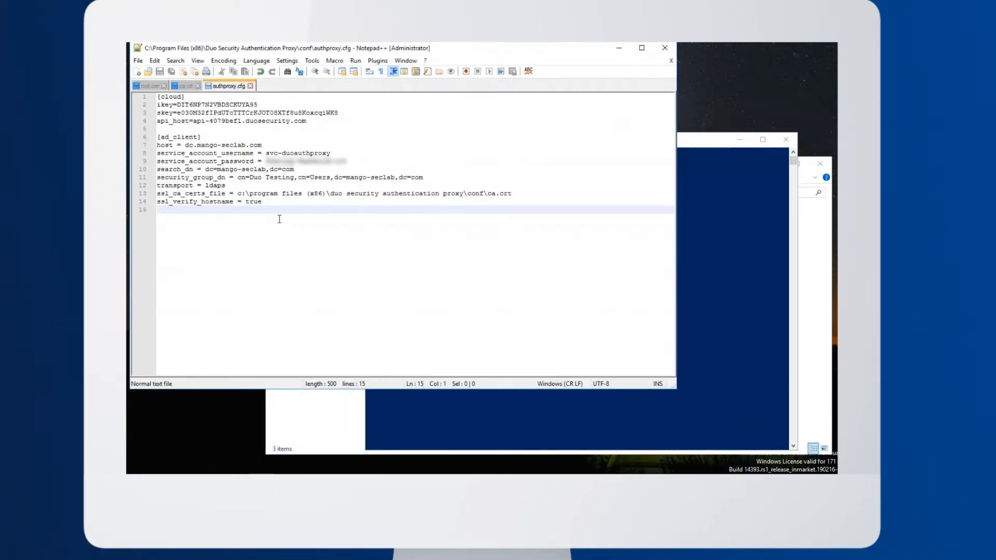
pyautogui.press('Return')
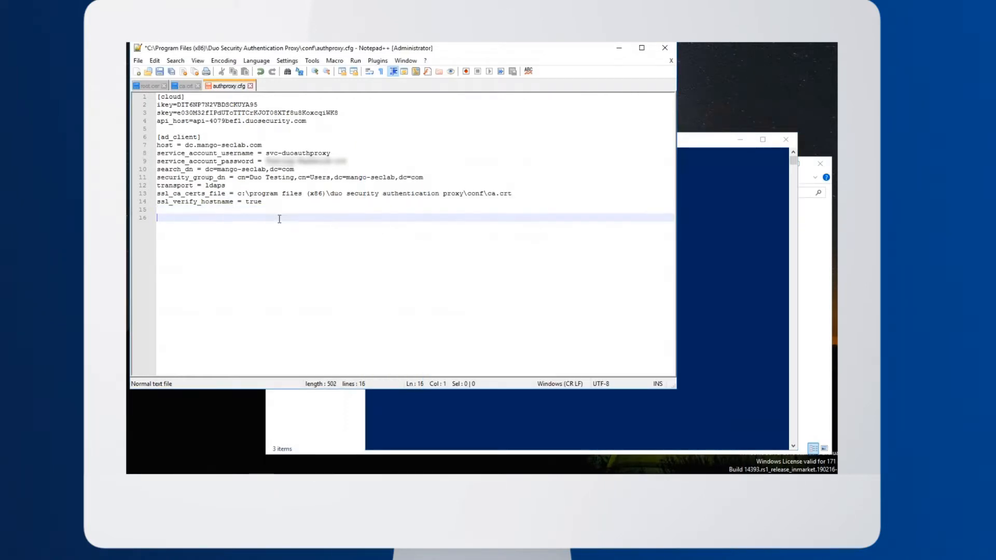
pyautogui.write('[')
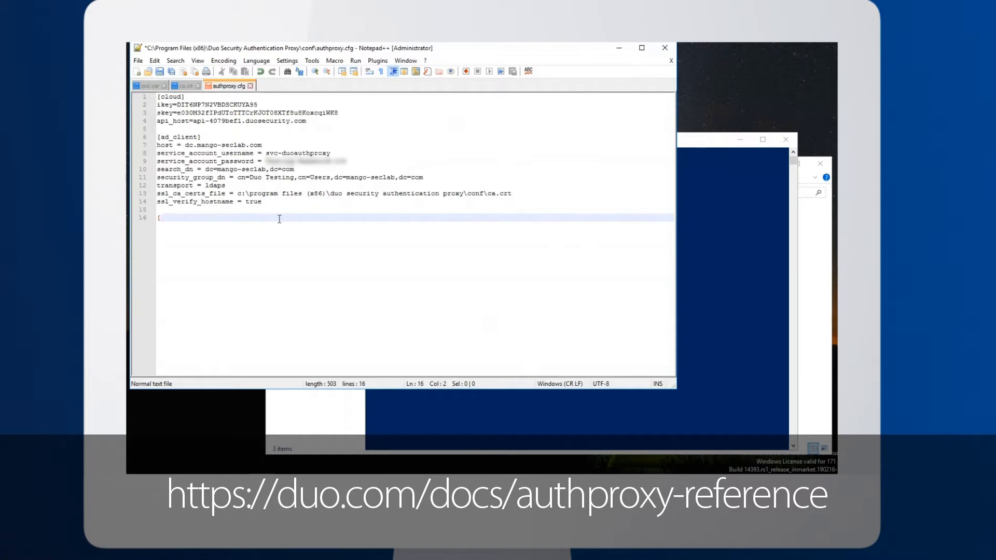
pyautogui.write('radius_ser')
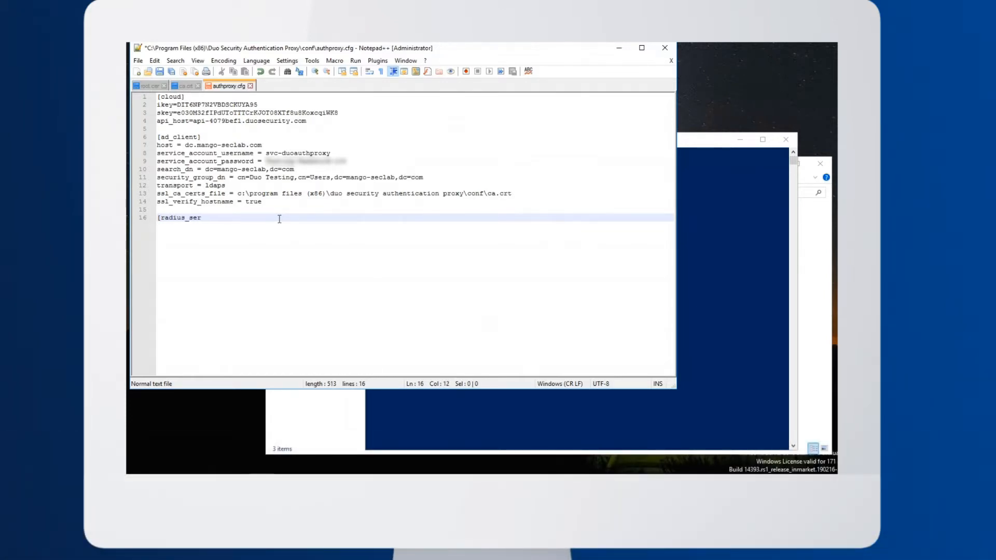
pyautogui.write('ver_auto]')
pyautogui.press('Return')
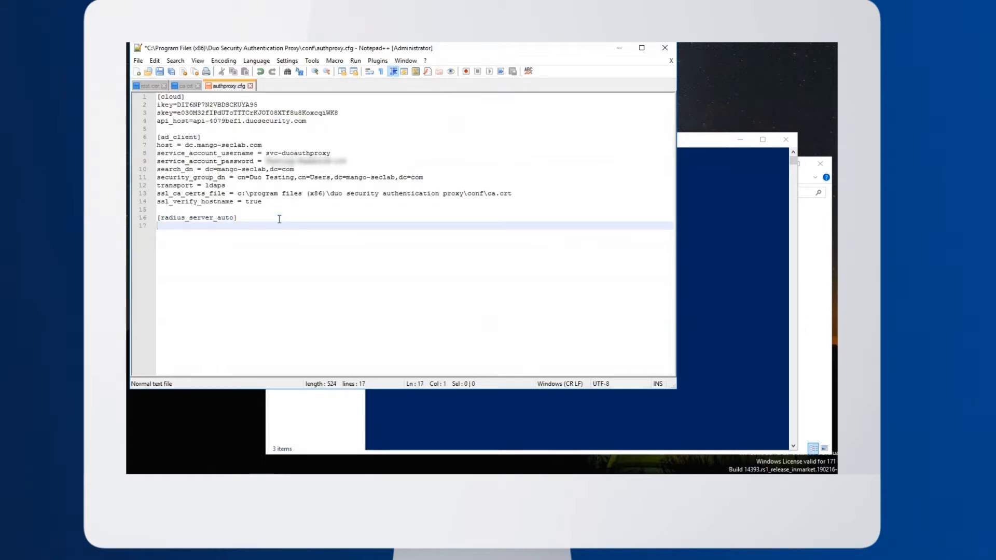
# Add an ikey entry under [radius_server_auto] and paste the RADIUS application's integration key as its value
pyautogui.write('ikey =')
pyautogui.hotkey('ctrl', 'v')
pyautogui.press('Return')
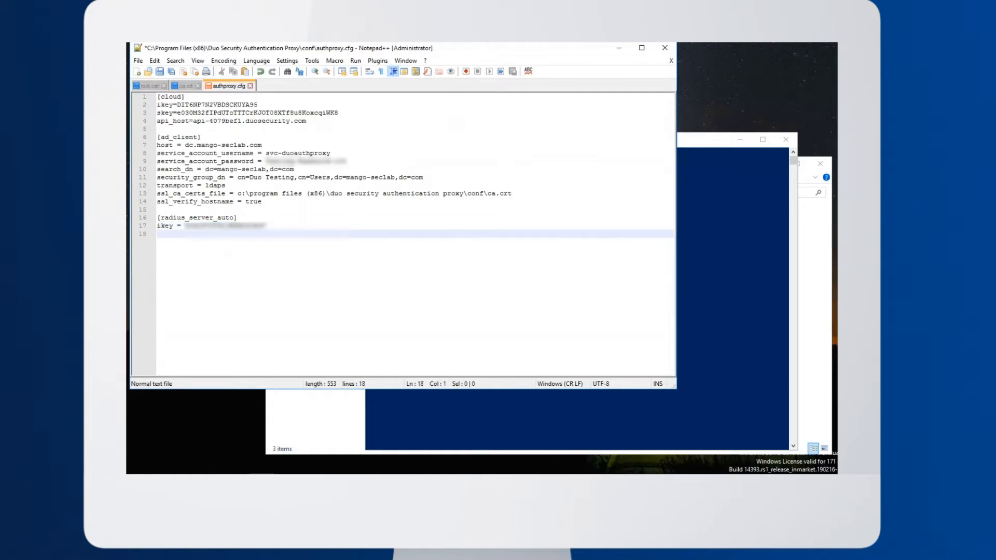
# Add skey and api_host entries under [radius_server_auto], pasting the RADIUS application's secret key and API hostname as their values
pyautogui.write('skey =')
pyautogui.hotkey('ctrl', 'v')
pyautogui.press('Return')
pyautogui.write('api_host =')
pyautogui.write('api-4079bef1.duosecurity.com')
pyautogui.press('Return')
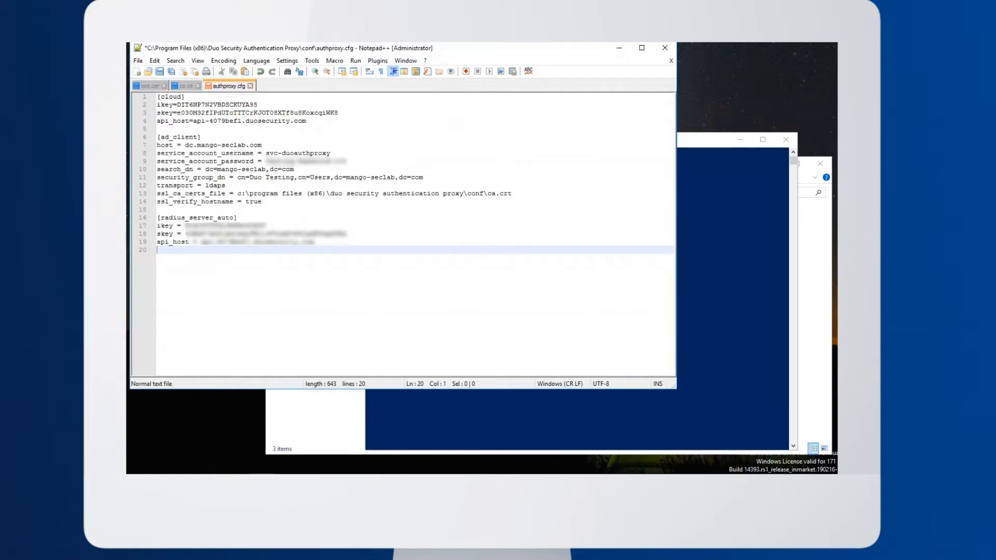
# Add radius_ip_1 = 192.168.41.6 and client = ad_client to the [radius_server_auto] section
pyautogui.write('r')
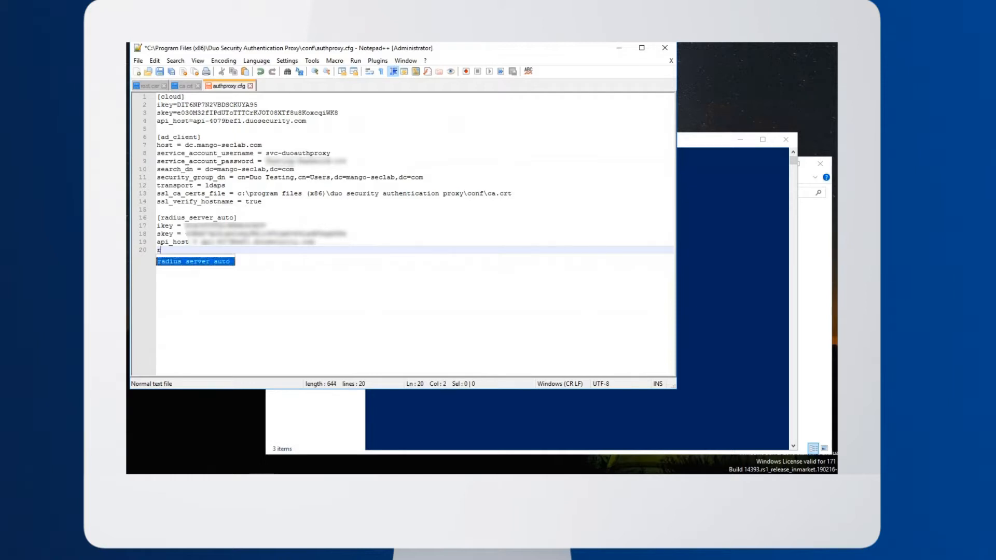
pyautogui.write('adius_ip_1 = 192.168.41.6')
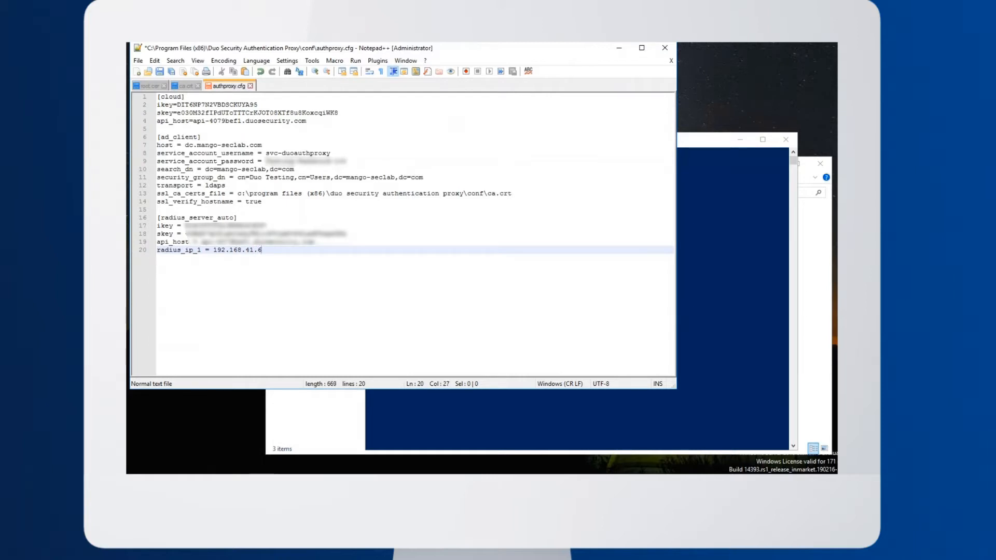
pyautogui.press('Return')
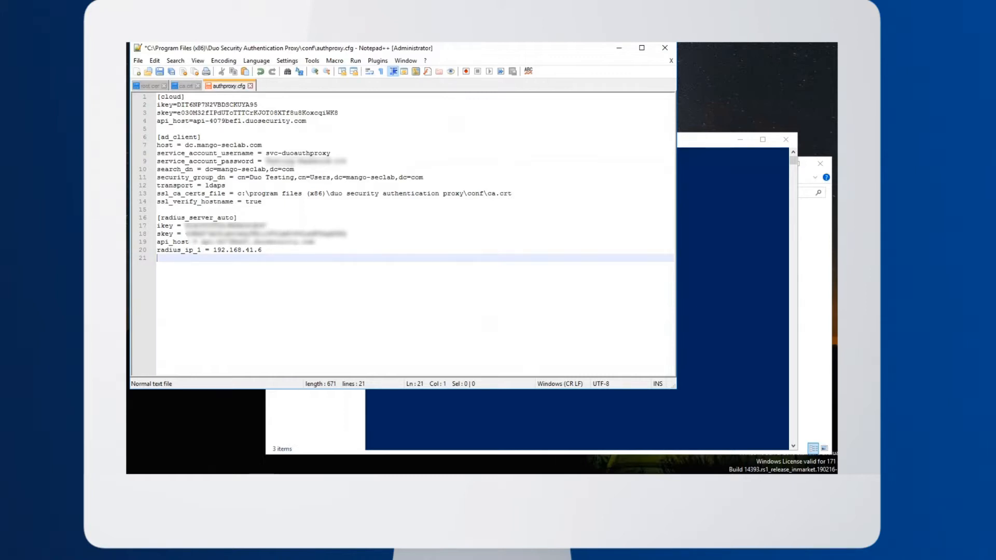
pyautogui.write('client =')
pyautogui.write('ad_client')
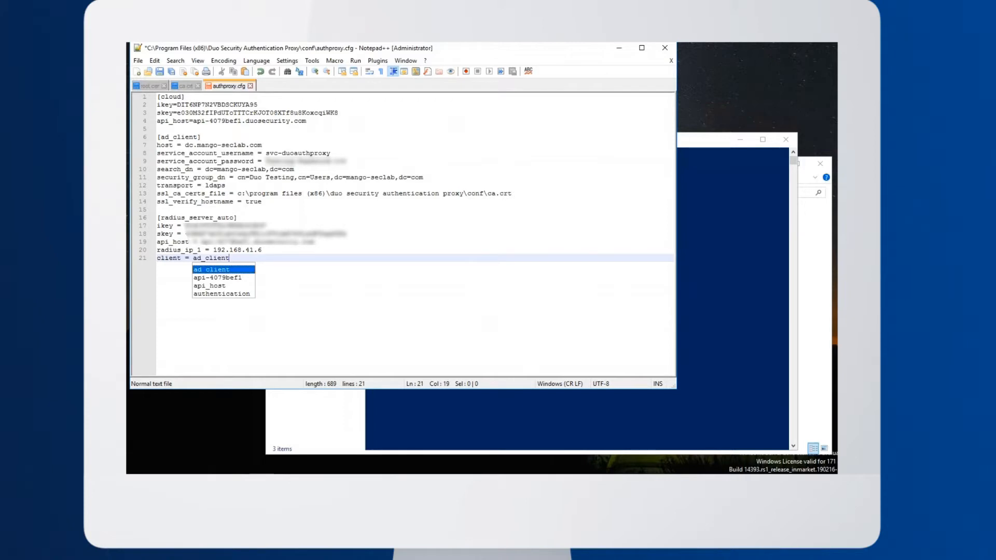
pyautogui.press('Return')
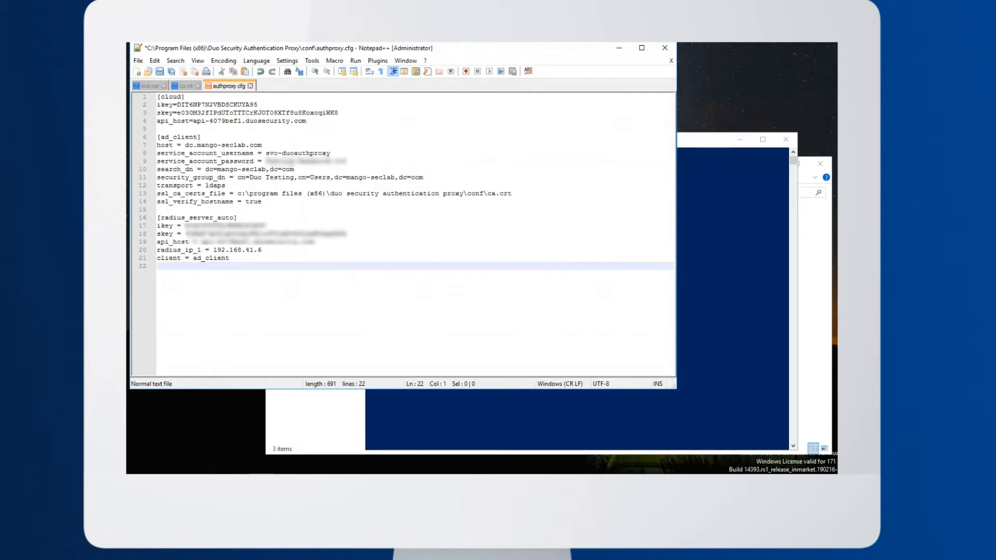
# Add a radius_secret_1 entry with the shared RADIUS secret and save authproxy.cfg
pyautogui.write('radius_')
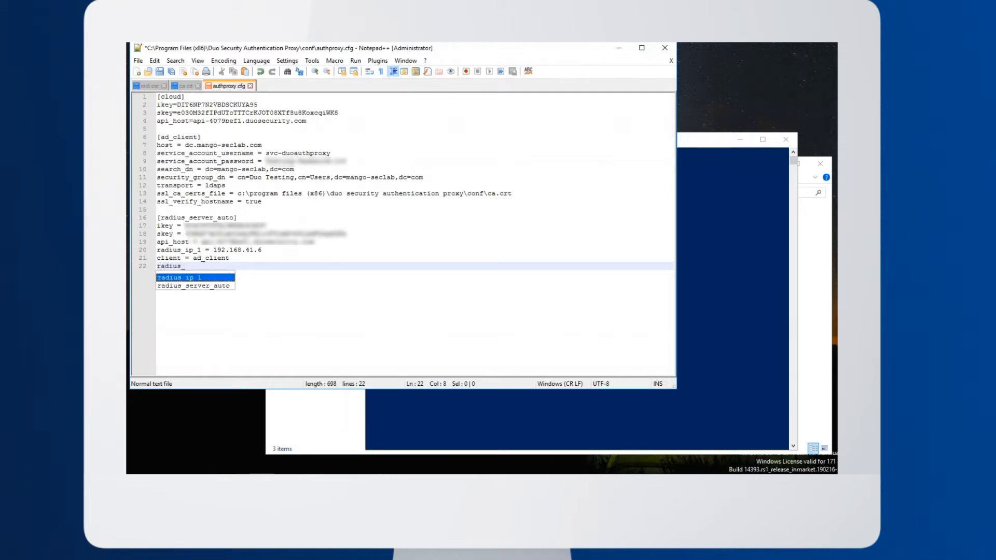
pyautogui.write('secre')
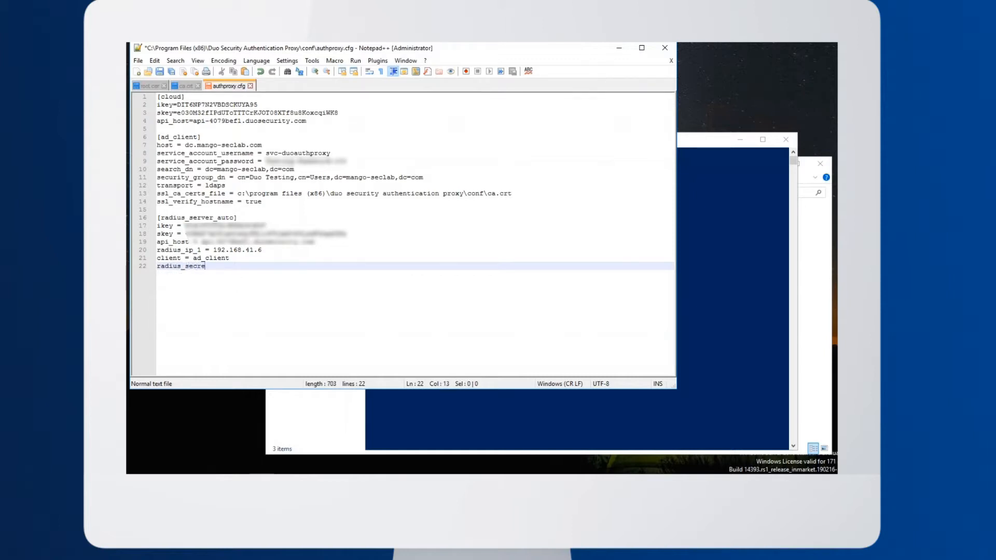
pyautogui.write('t_1 = Testing-Password-100')
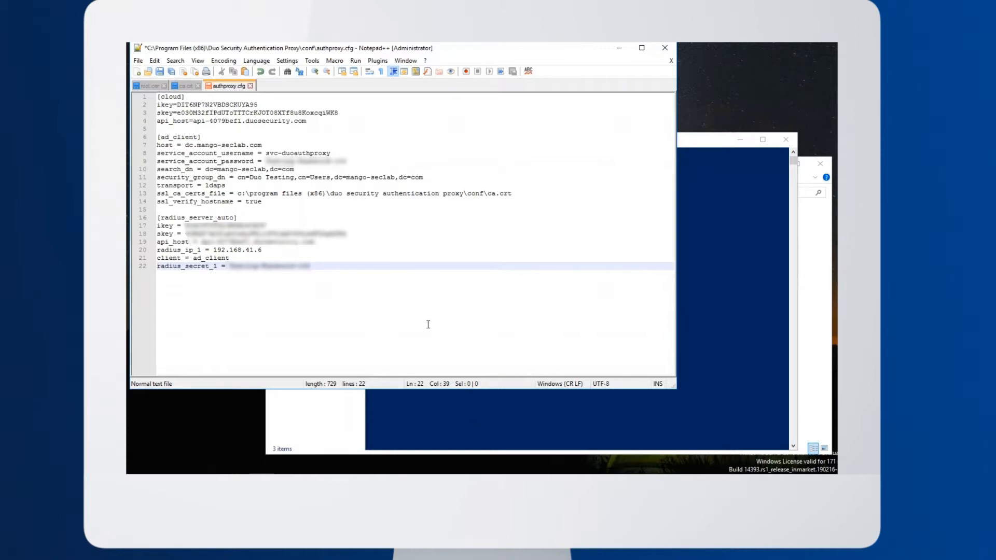
pyautogui.hotkey('ctrl', 's')
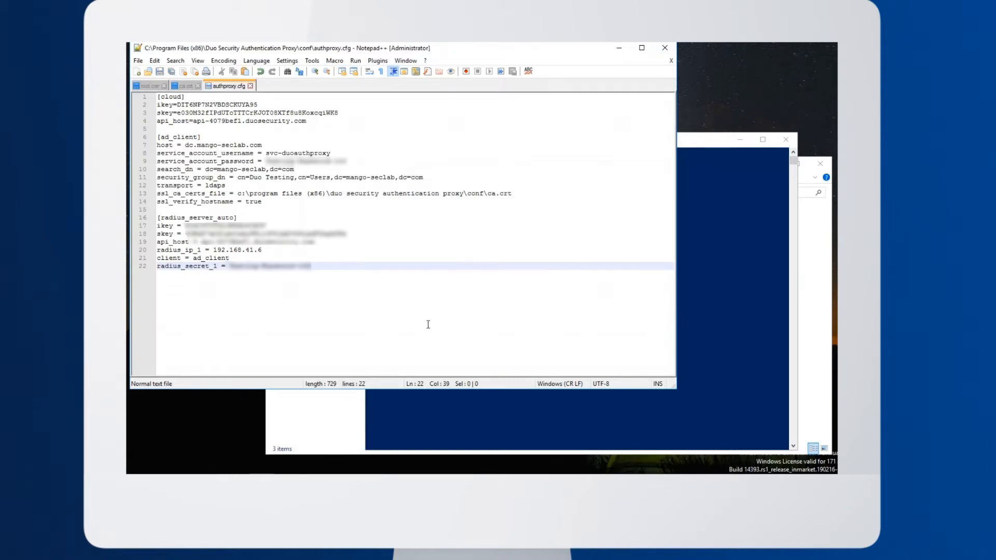
# Switch to the PowerShell window and stop the proxy service with net stop duoauthproxy
pyautogui.click(450, 412)
pyautogui.press('Up')
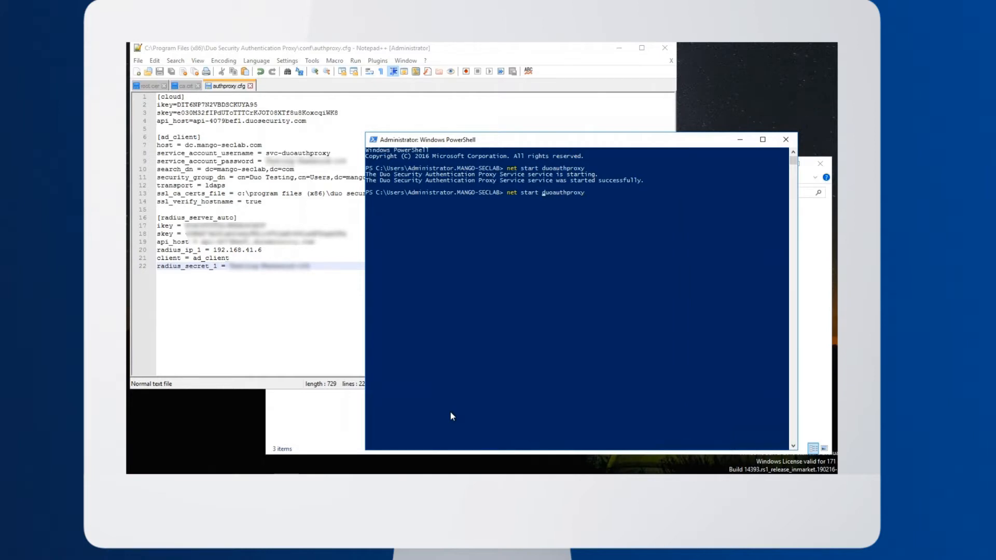
pyautogui.press('BackSpace')
pyautogui.press('BackSpace')
pyautogui.press('BackSpace')
pyautogui.write('op')
pyautogui.press('Return')
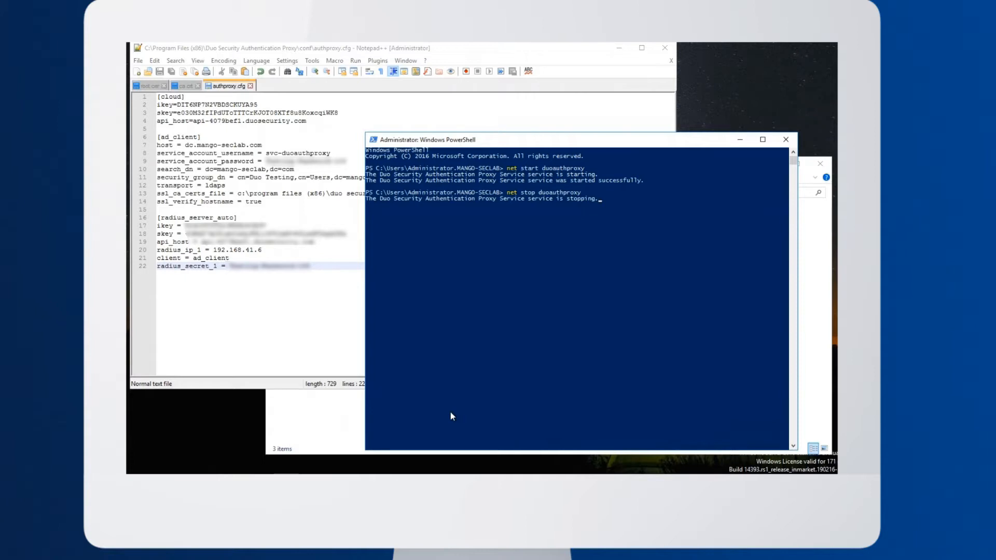
# Start the Authentication Proxy service again with net start duoauthproxy
pyautogui.write('net start')
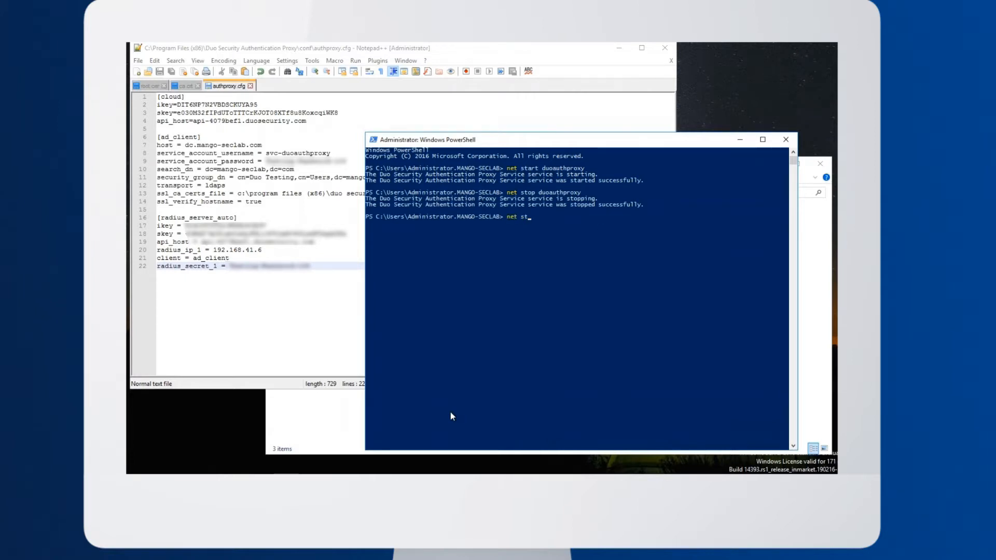
pyautogui.write(' duoauthproxy')
pyautogui.press('BackSpace')
pyautogui.press('BackSpace')
pyautogui.press('BackSpace')
pyautogui.press('BackSpace')
pyautogui.press('BackSpace')
pyautogui.write('proxy')
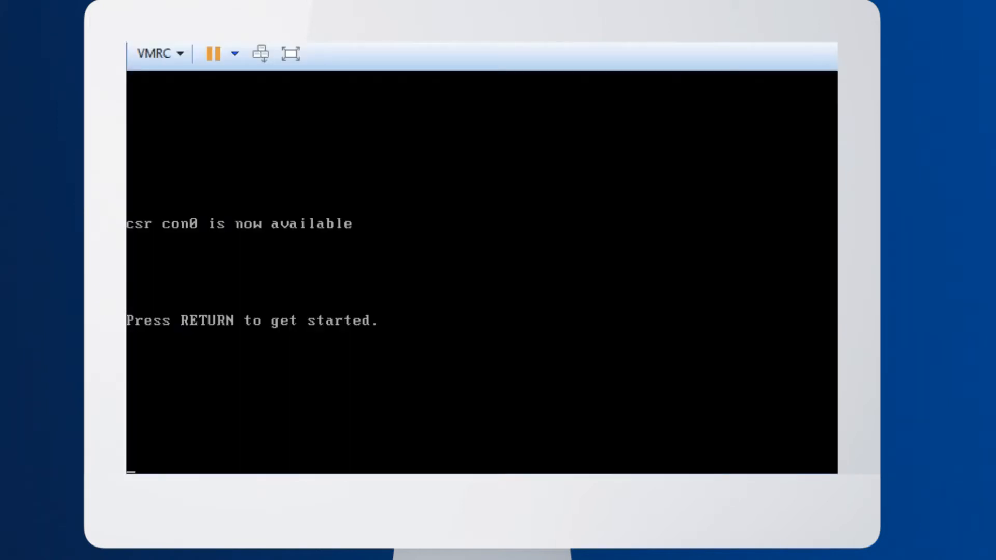
# Log in to the csr router console as local-user with the account password and enter privileged mode with en
pyautogui.press('Return')
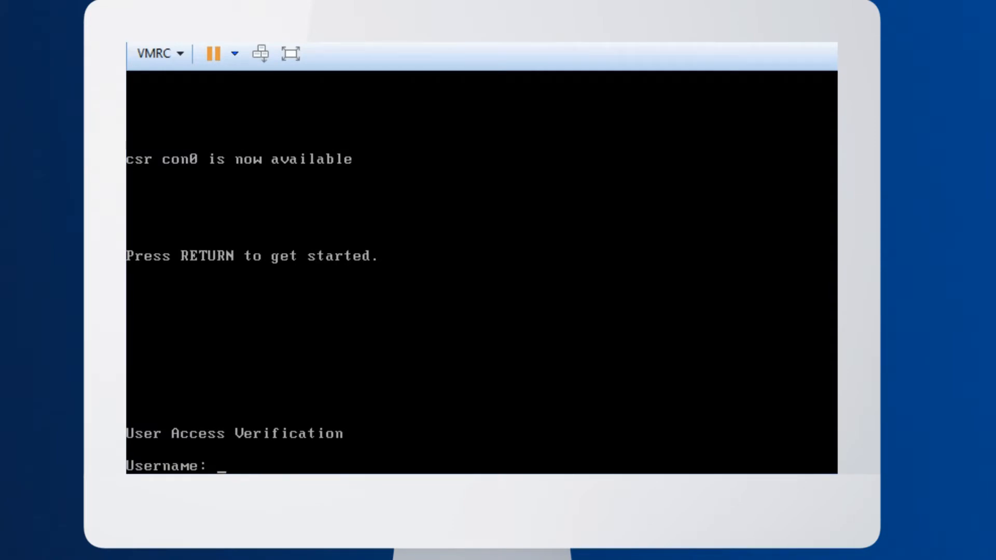
pyautogui.write('local-')
pyautogui.write('user')
pyautogui.press('Return')
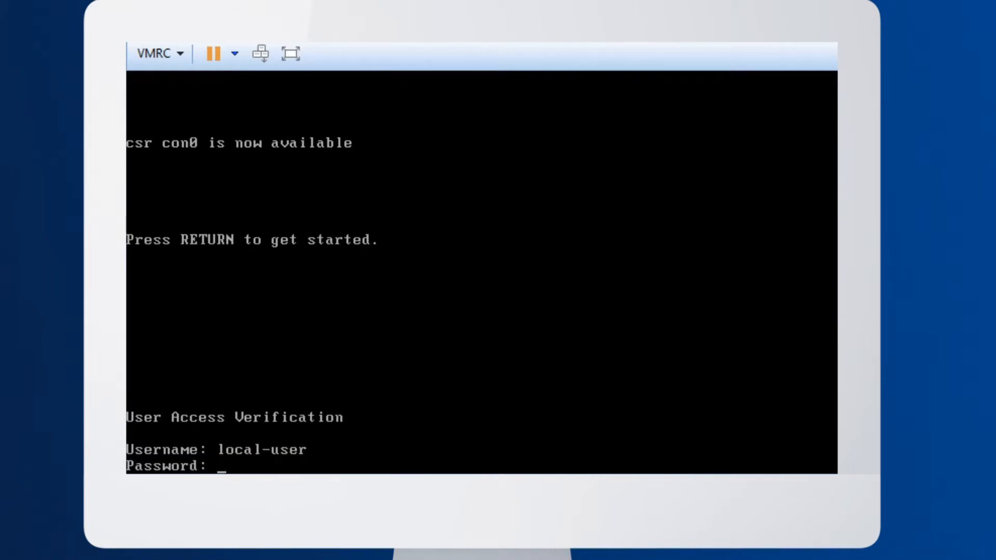
pyautogui.press('Return')
pyautogui.write('en')
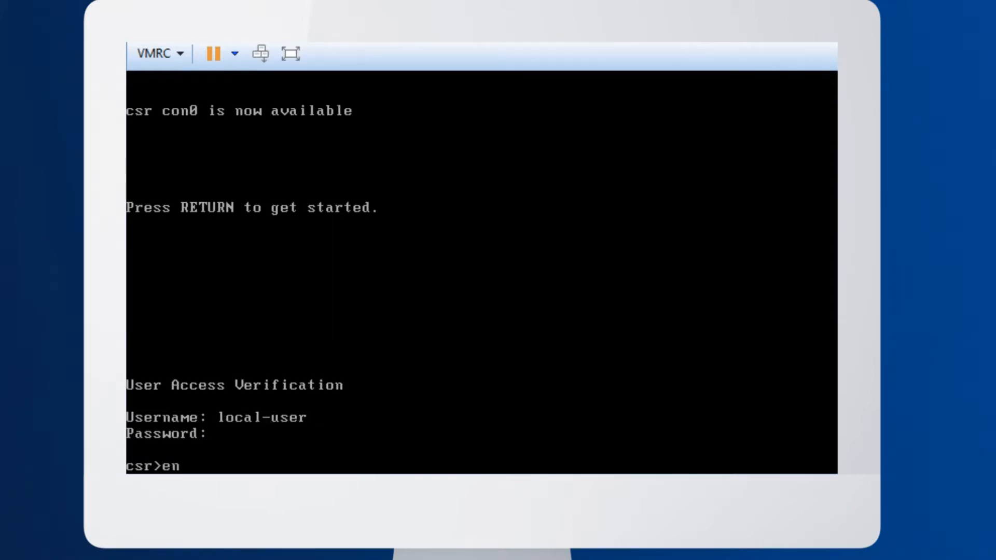
pyautogui.press('Return')
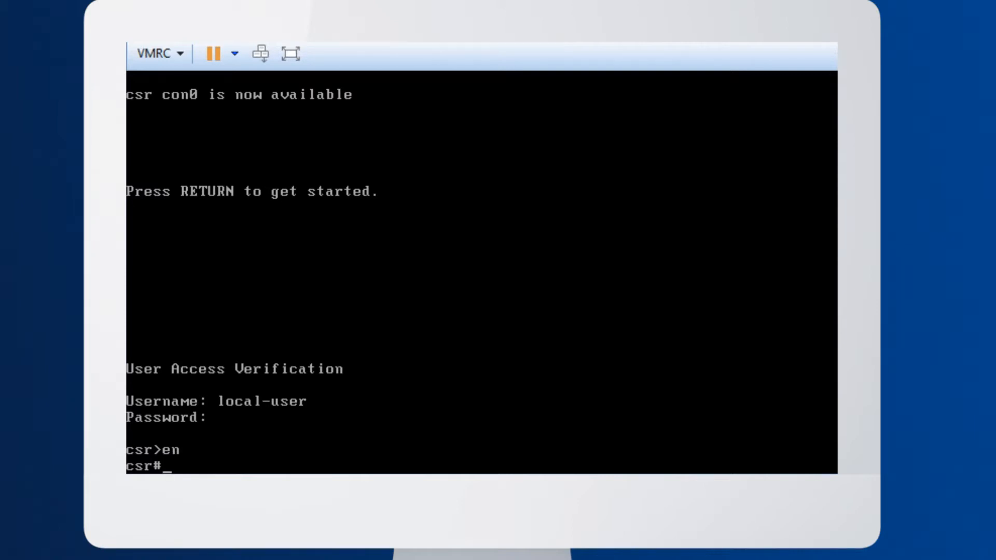
# Enter the router's global configuration with conf t and define a RADIUS server named duoauthproxy
pyautogui.write('conf t')
pyautogui.press('Return')
pyautogui.write('radius server duoauthproxy')
pyautogui.press('Return')
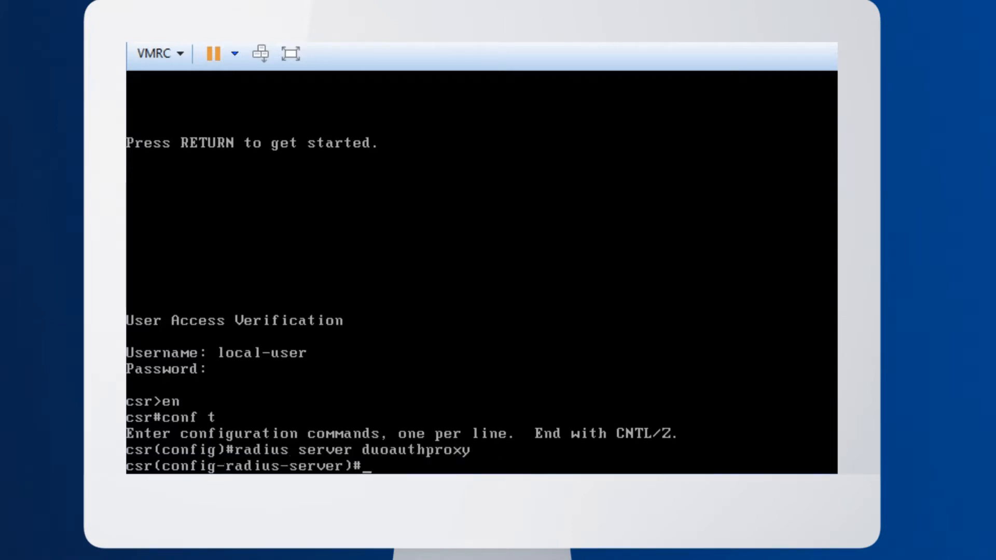
# Set the RADIUS server's IPv4 address to 192.168.41.5 with auth-port 1812 and acct-port 1813
pyautogui.write('address ipv4 192.168.4')
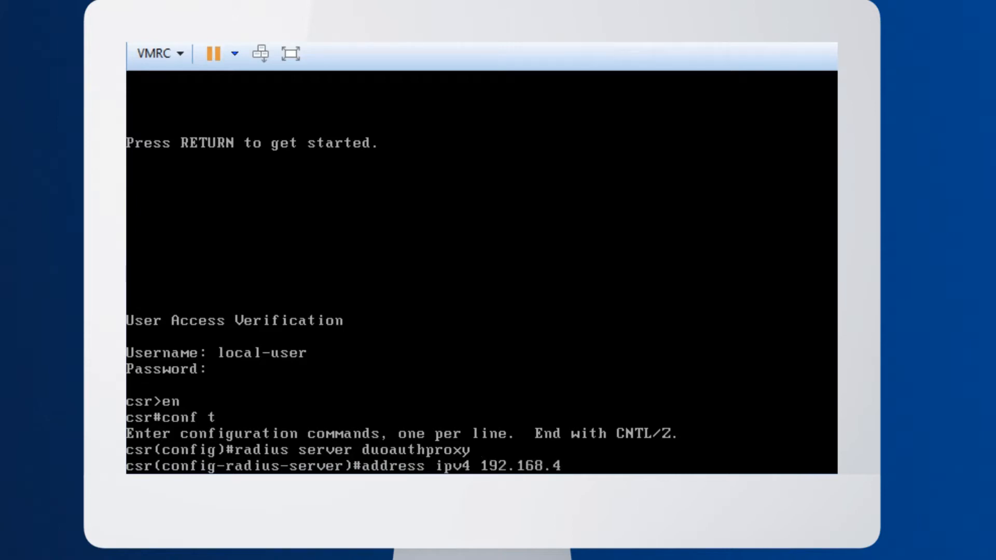
pyautogui.write('1.5 auth-port')
pyautogui.press('BackSpace')
pyautogui.press('BackSpace')
pyautogui.press('BackSpace')
pyautogui.press('BackSpace')
pyautogui.write('-port 1812 acct-port 1813')
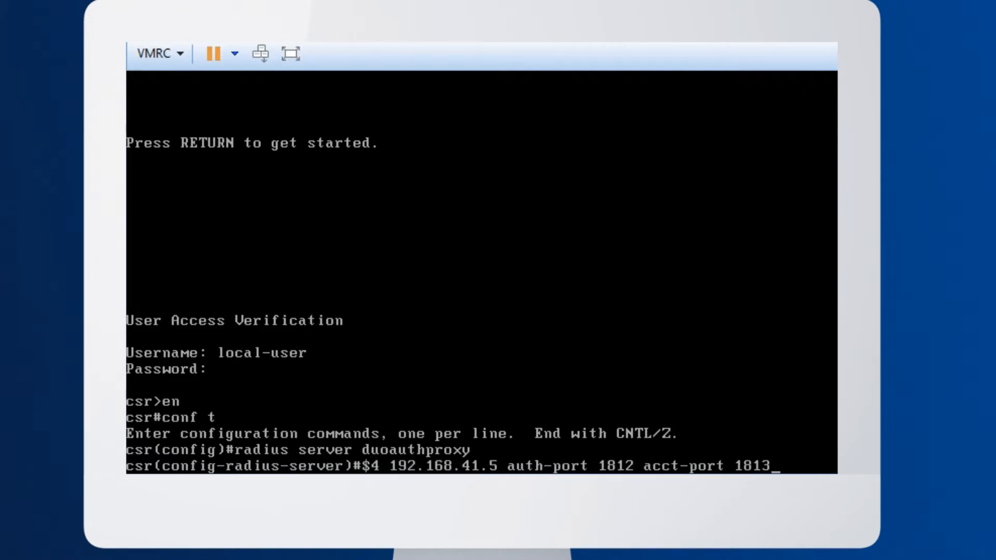
pyautogui.press('Return')
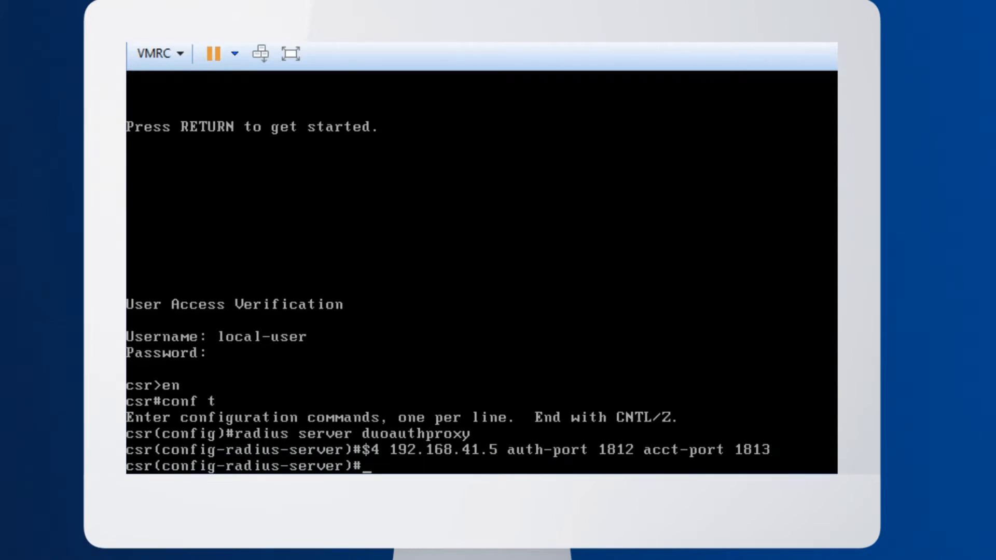
# Enter the shared secret as the RADIUS server's key and set its timeout to 60
pyautogui.write('key ****************')
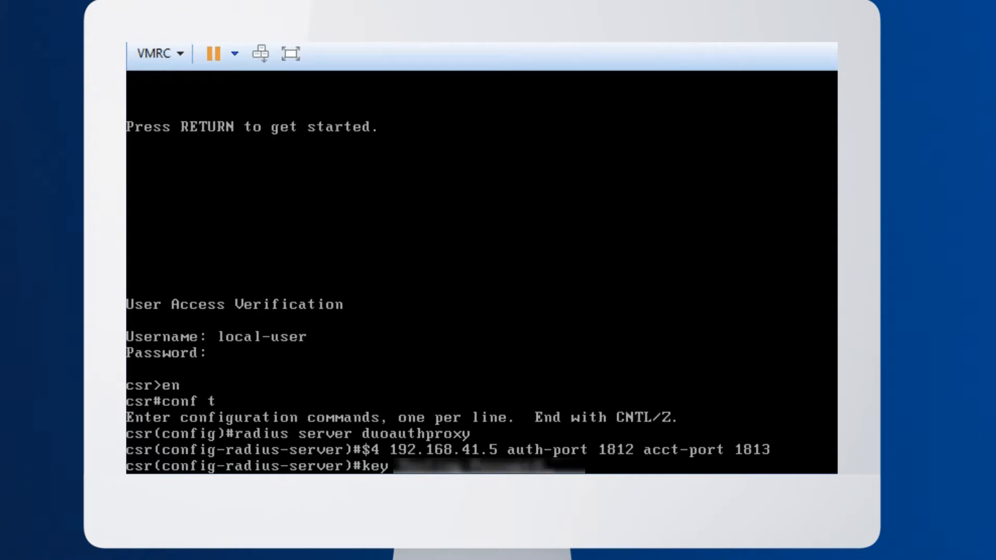
pyautogui.press('Return')
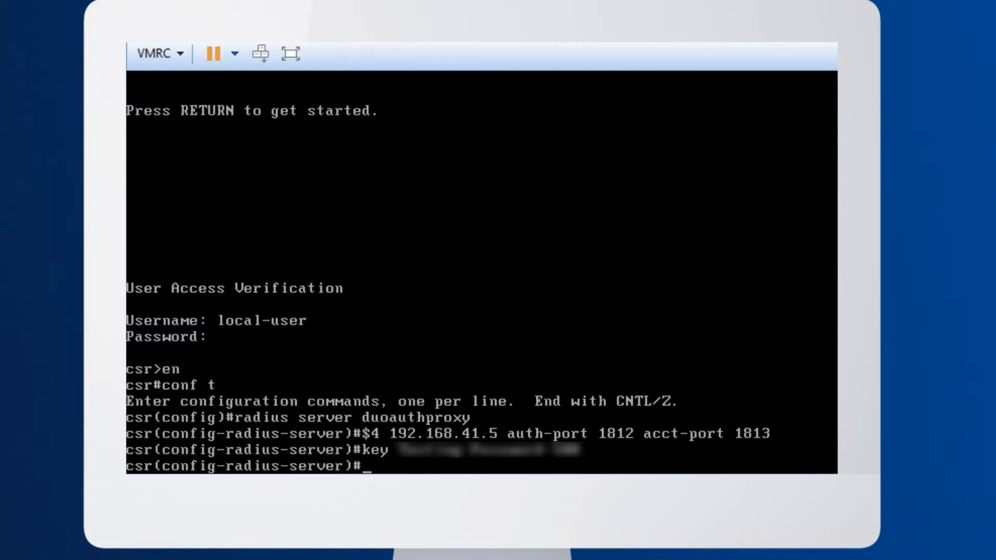
pyautogui.write('timeout 60')
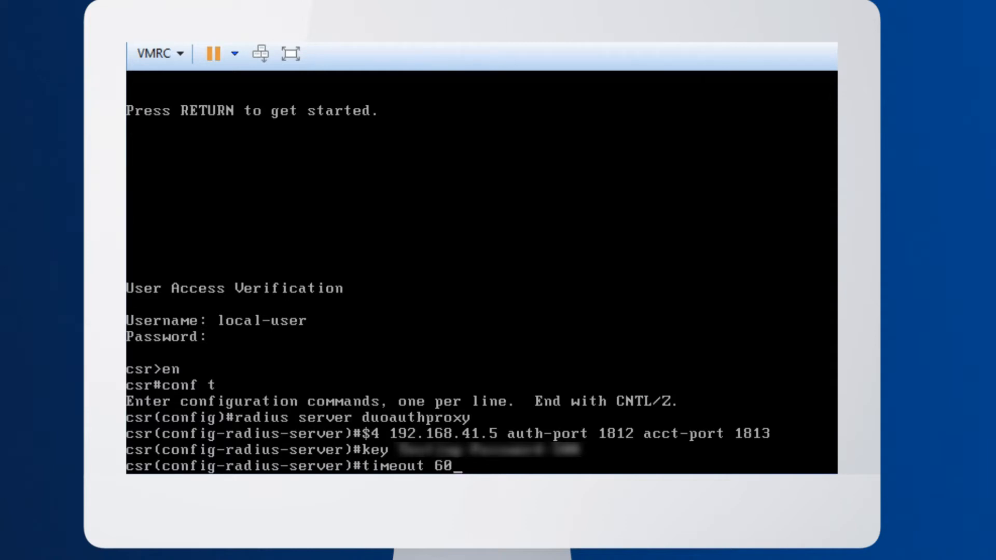
pyautogui.press('Return')
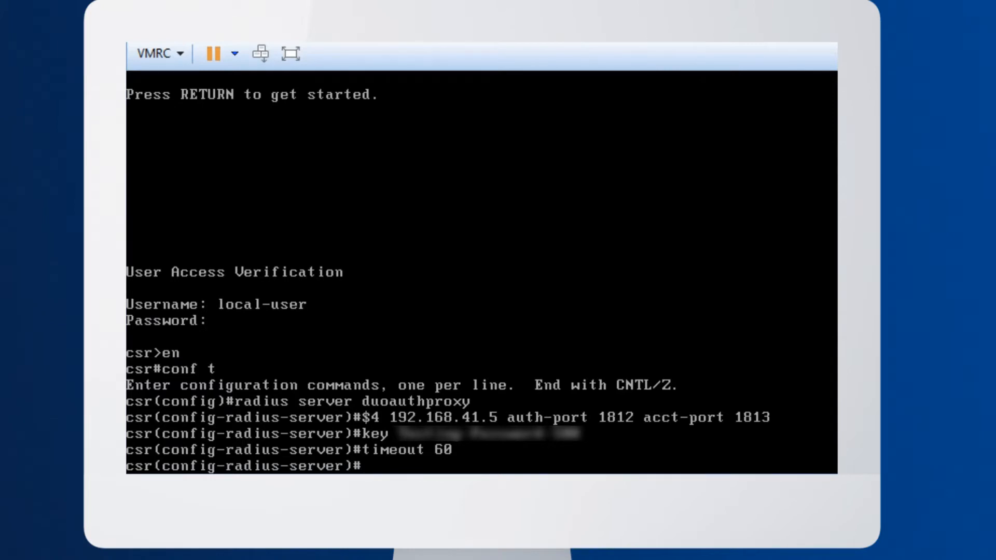
# Exit the RADIUS server configuration and create an AAA RADIUS server group named duoauthproxy
pyautogui.write('exit')
pyautogui.press('Return')
pyautogui.write('aa grou')
pyautogui.press('BackSpace')
pyautogui.press('BackSpace')
pyautogui.press('BackSpace')
pyautogui.press('BackSpace')
pyautogui.press('BackSpace')
pyautogui.write('a group server radius duo')
pyautogui.press('BackSpace')
pyautogui.write('oauthproxy')
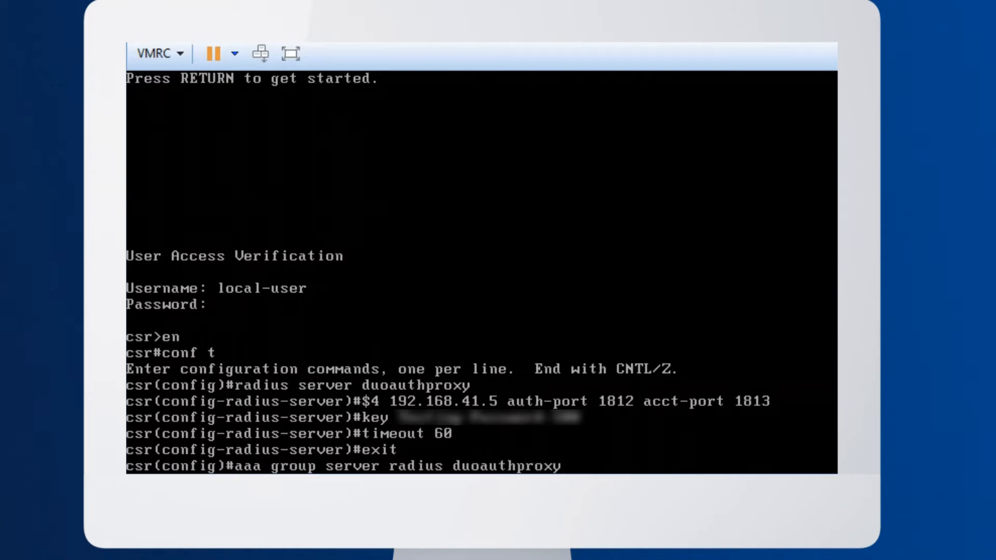
pyautogui.press('Return')
# Add the server duoauthproxy to the AAA group by name and end configuration mode
pyautogui.write('server name duoauthprox')
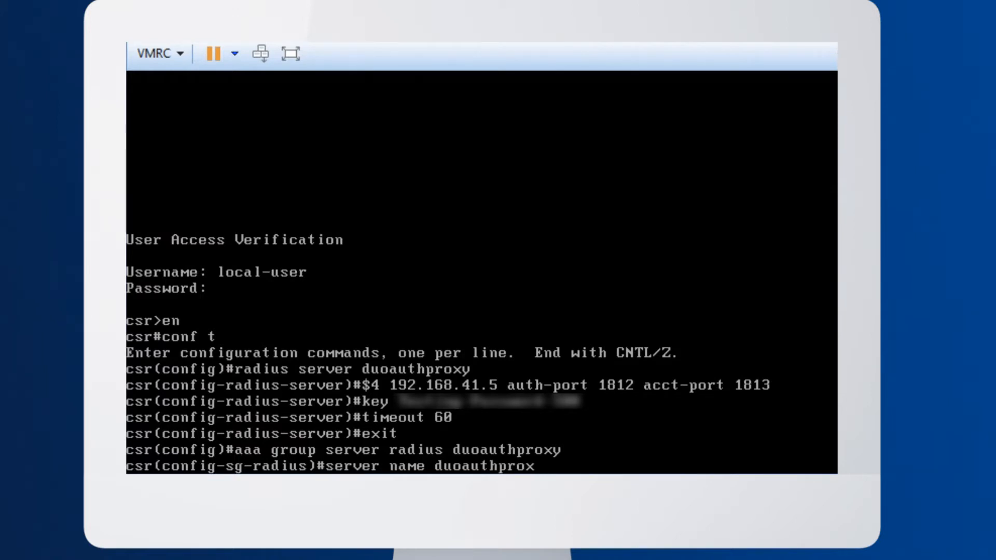
pyautogui.write('y')
pyautogui.press('Return')
pyautogui.write('end')
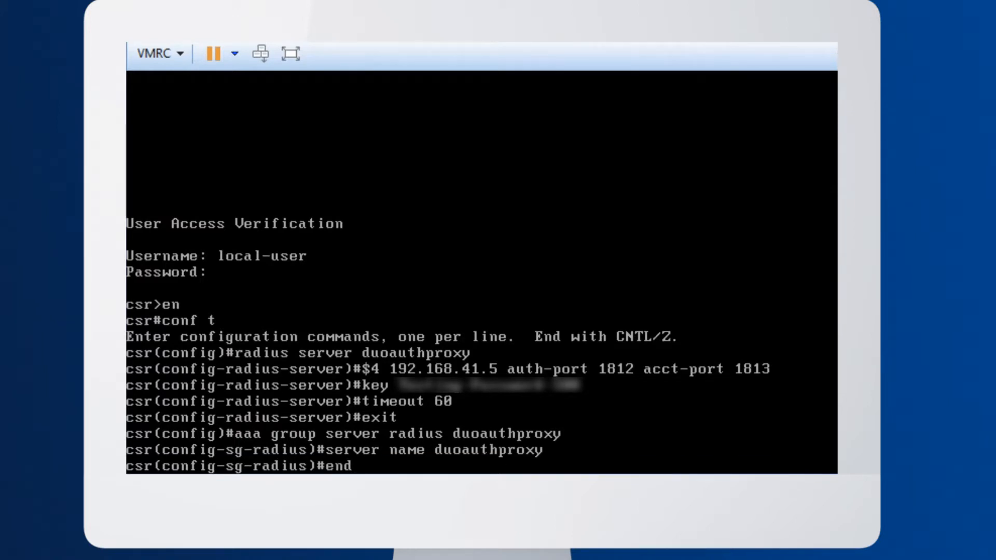
pyautogui.press('Return')
# Test the AAA group duoauthproxy with the synced user's username and password, using the new-code option
pyautogui.write('test')
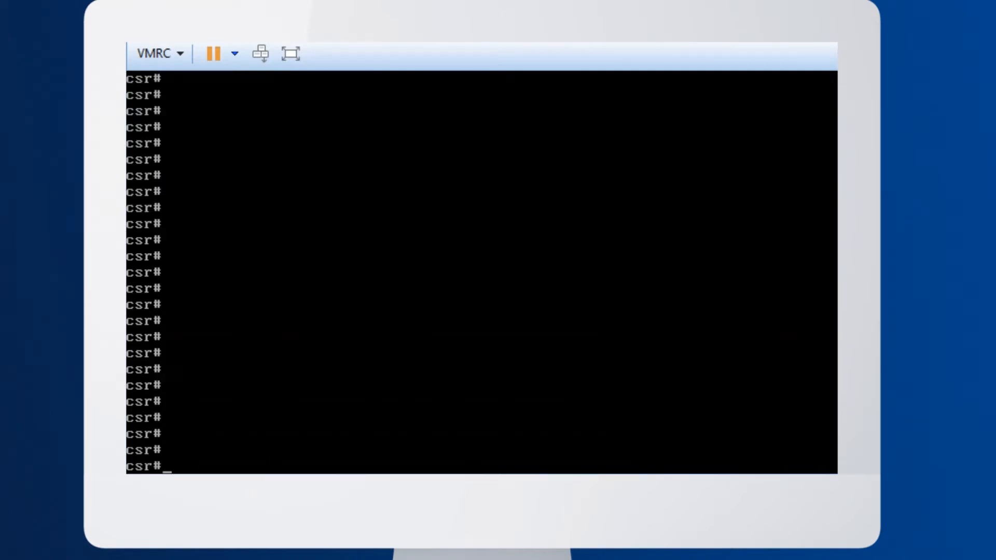
pyautogui.write('test aaa grou')
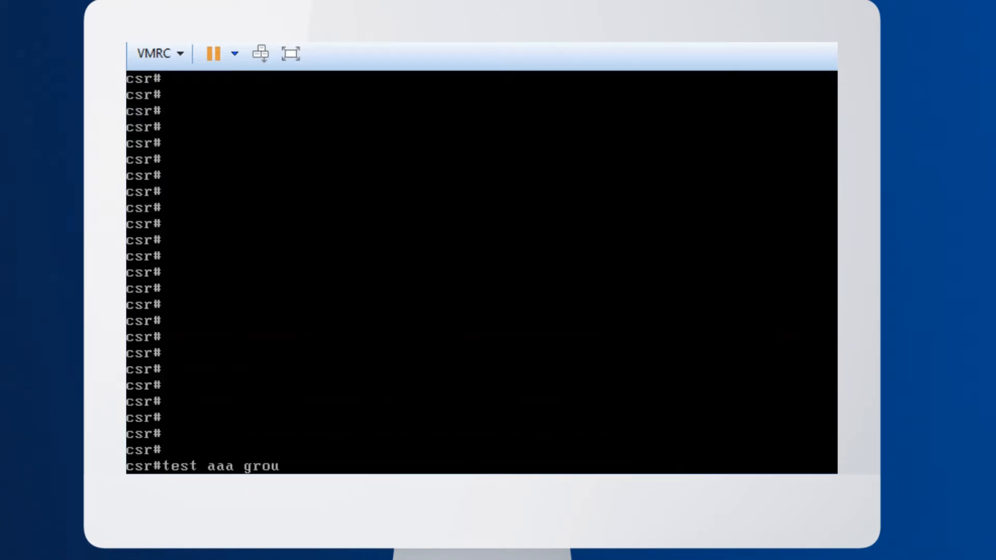
pyautogui.write('p duoauthproxy')
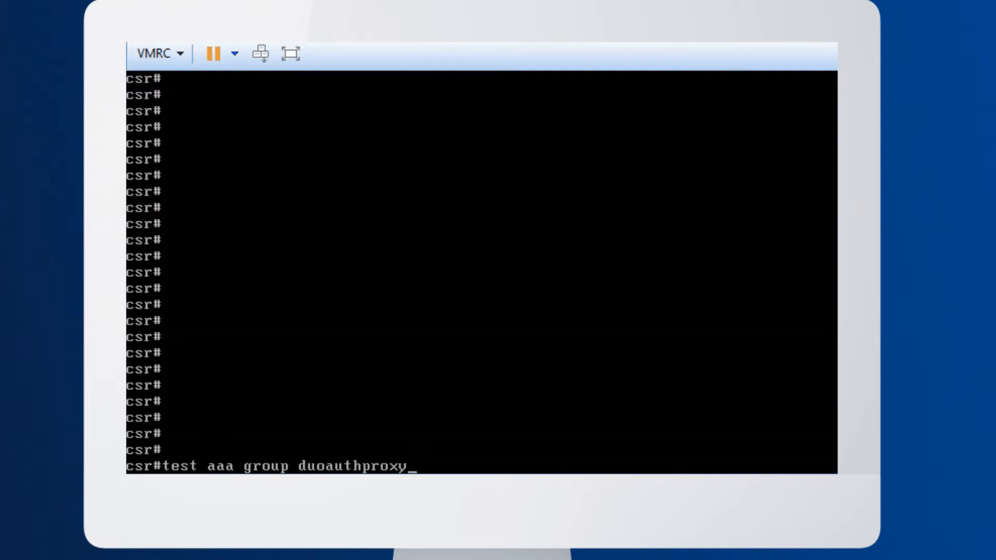
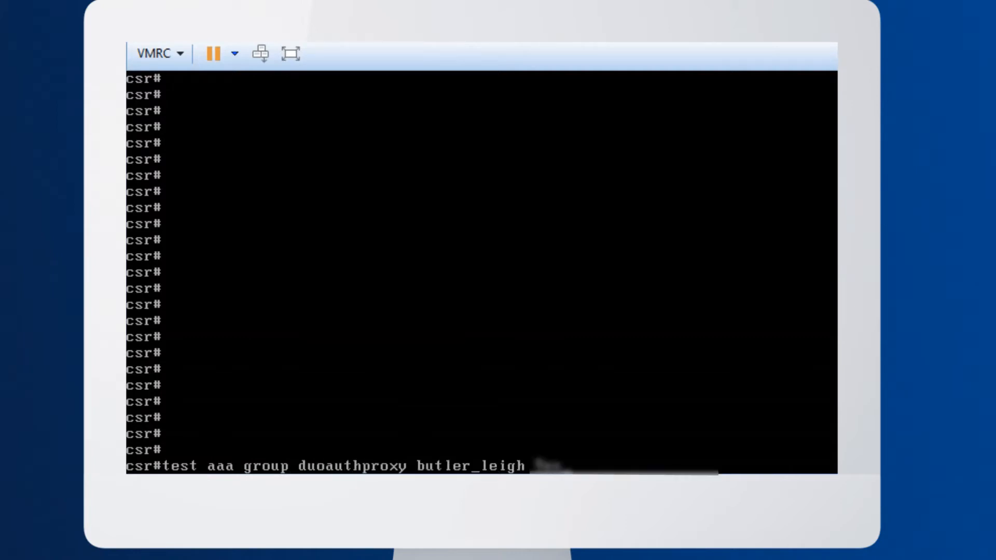
pyautogui.write(' Password 100')
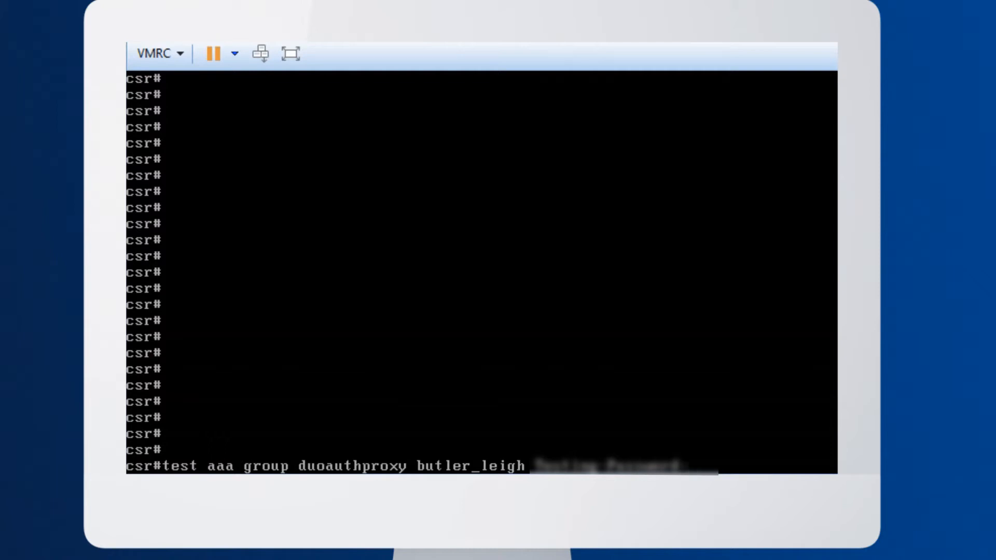
pyautogui.write(' new-code')
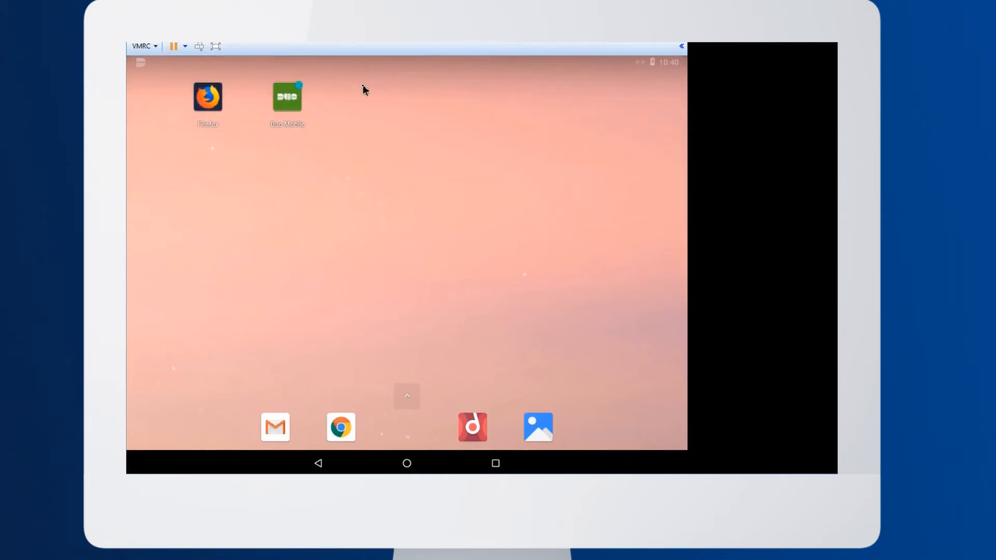
# Open the RADIUS login request from the Duo Mobile notification on the Android device and approve it
pyautogui.moveTo(147, 63); pyautogui.dragTo(154, 198)
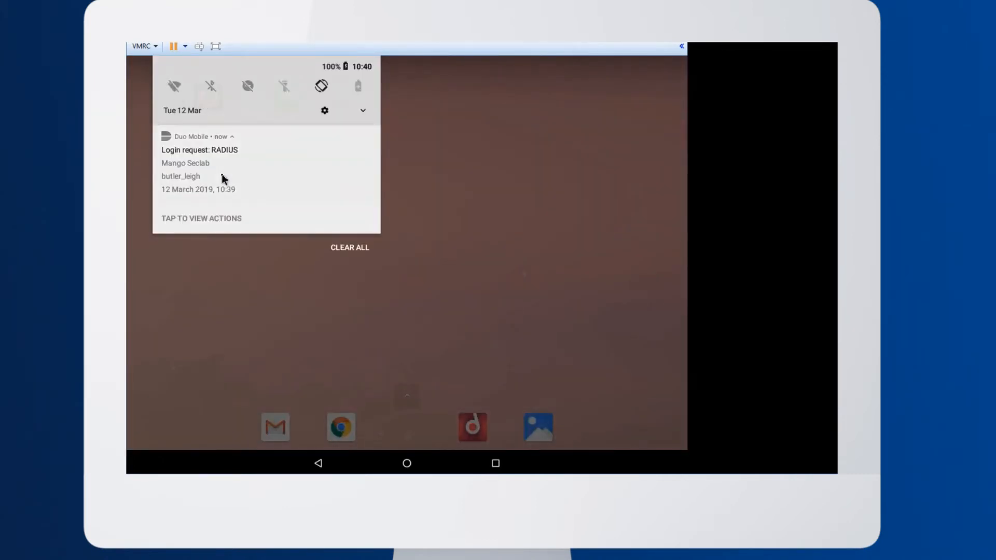
pyautogui.click(342, 176)
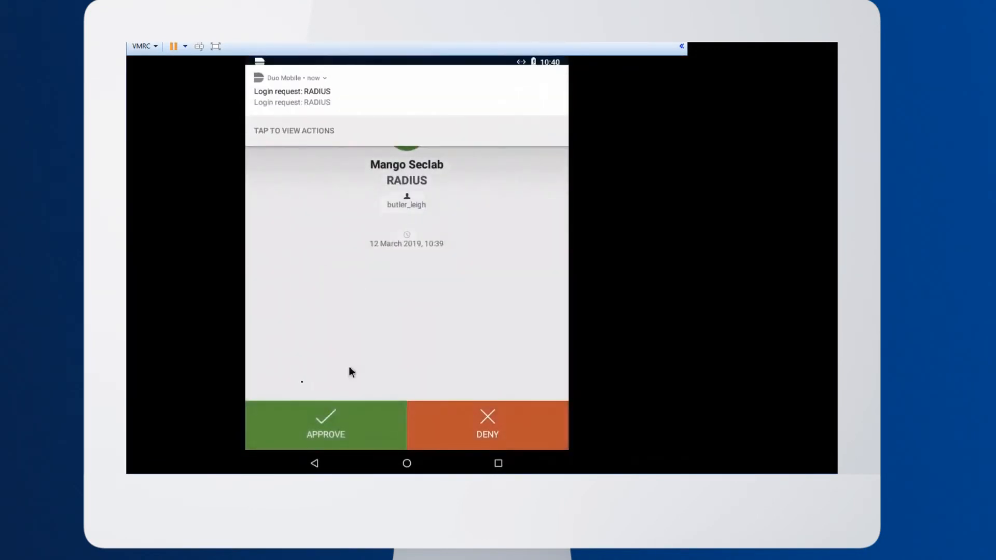
pyautogui.click(327, 446)
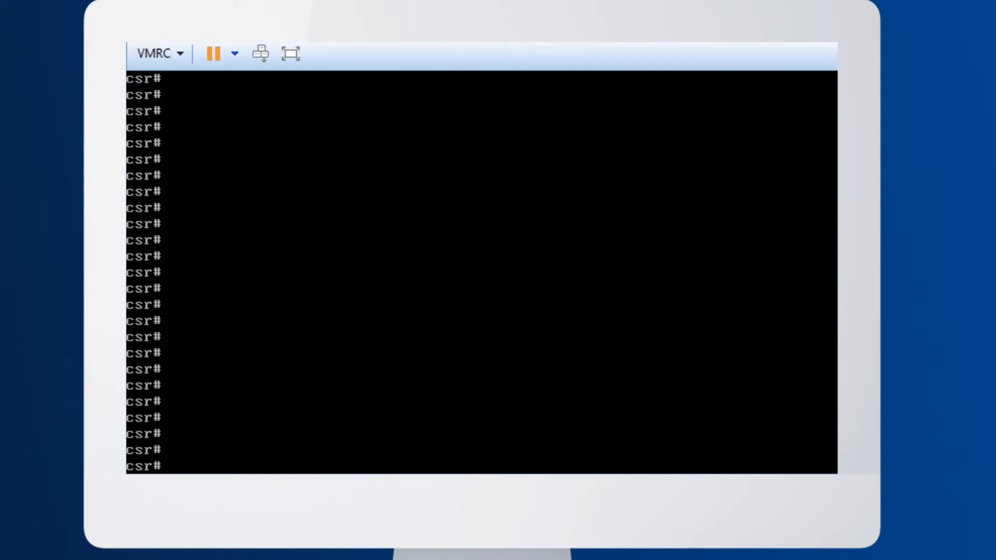
# In the router's global configuration, define AAA login authentication list radius-dap using group duoauthproxy with local-case as fallback
pyautogui.write('conf t')
pyautogui.press('Return')
pyautogui.write('aaa')
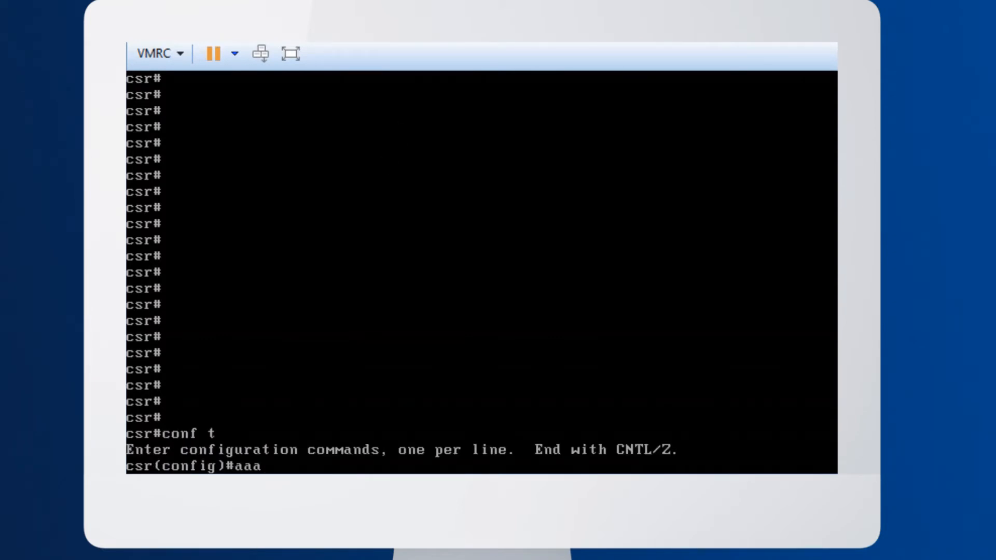
pyautogui.write(' authentication')
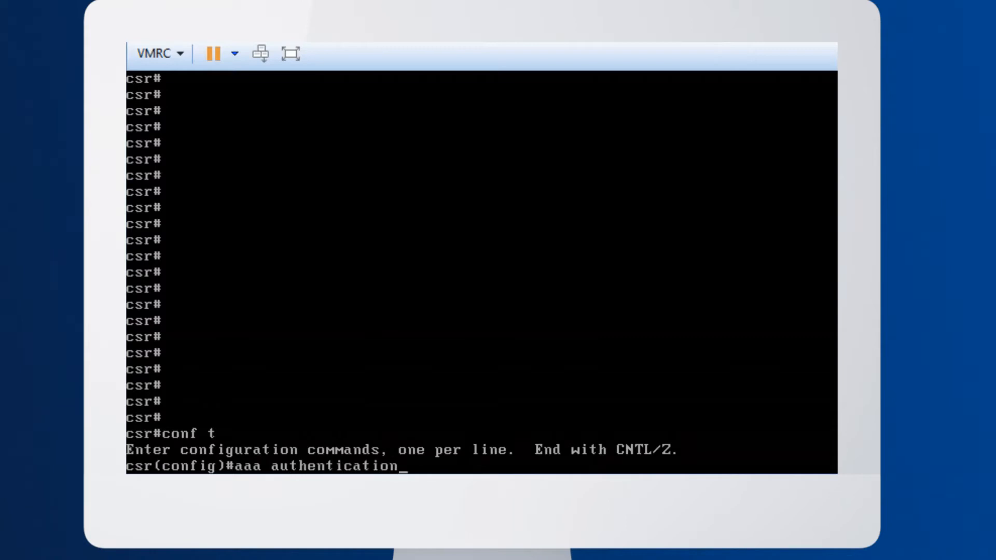
pyautogui.write(' login radius-')
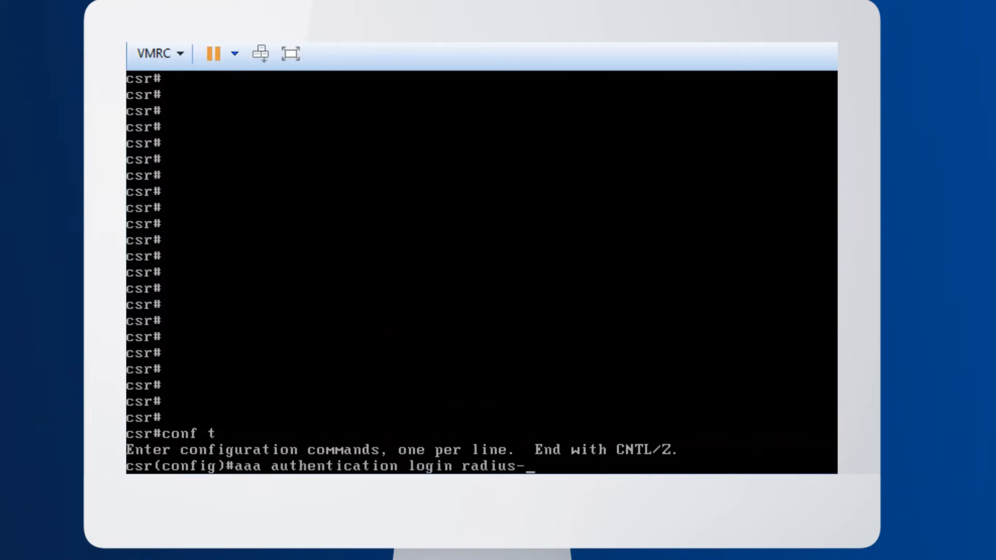
pyautogui.write('dap group')
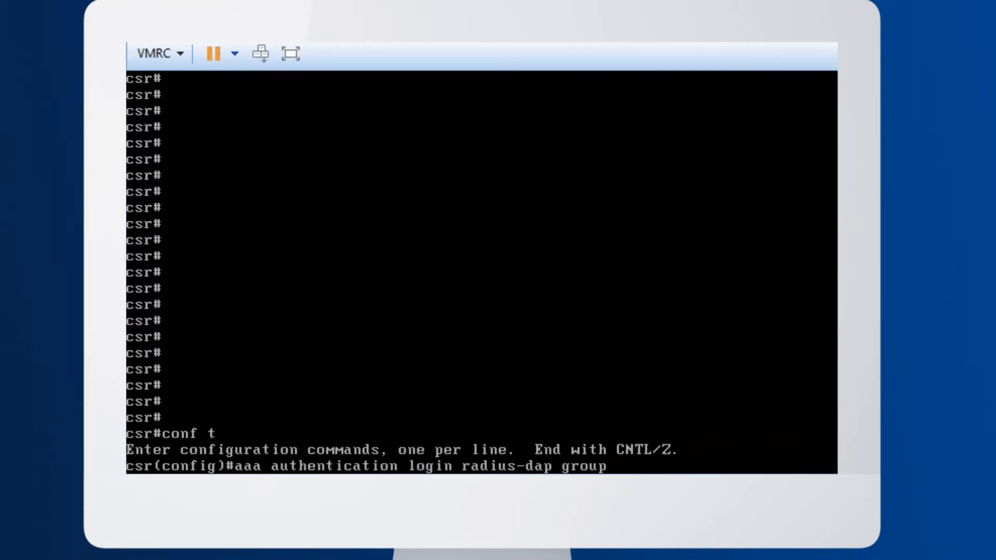
pyautogui.write(' duoauthpr')
pyautogui.press('BackSpace')
pyautogui.write('proxy')
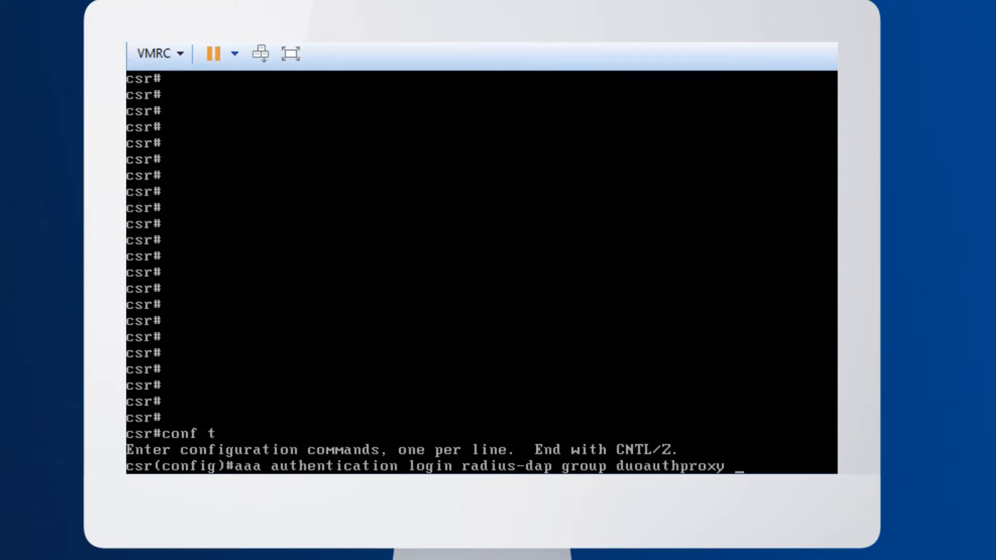
pyautogui.write(' local-case')
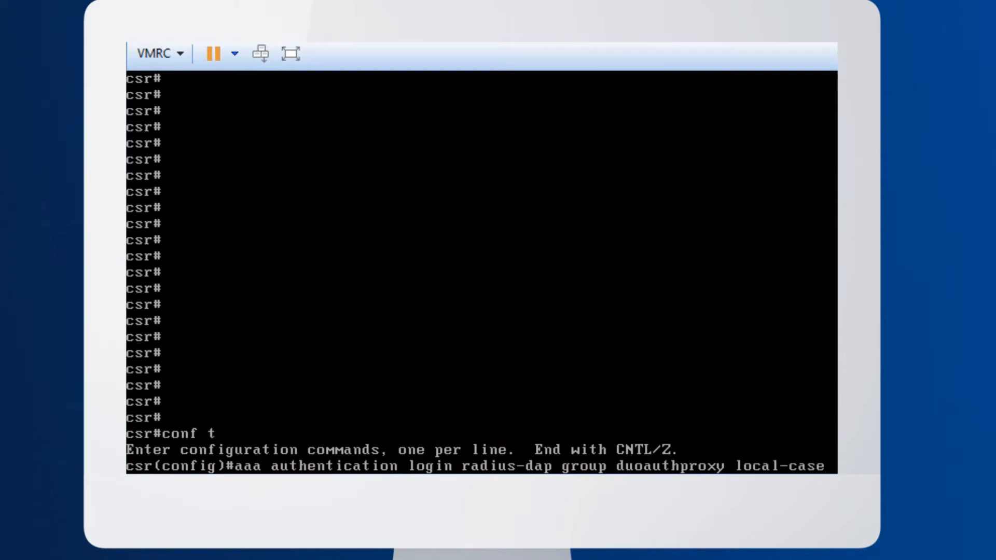
pyautogui.press('Return')
# Apply login authentication list radius-dap to VTY lines 0 through 529 and end configuration mode
pyautogui.write('line vt')
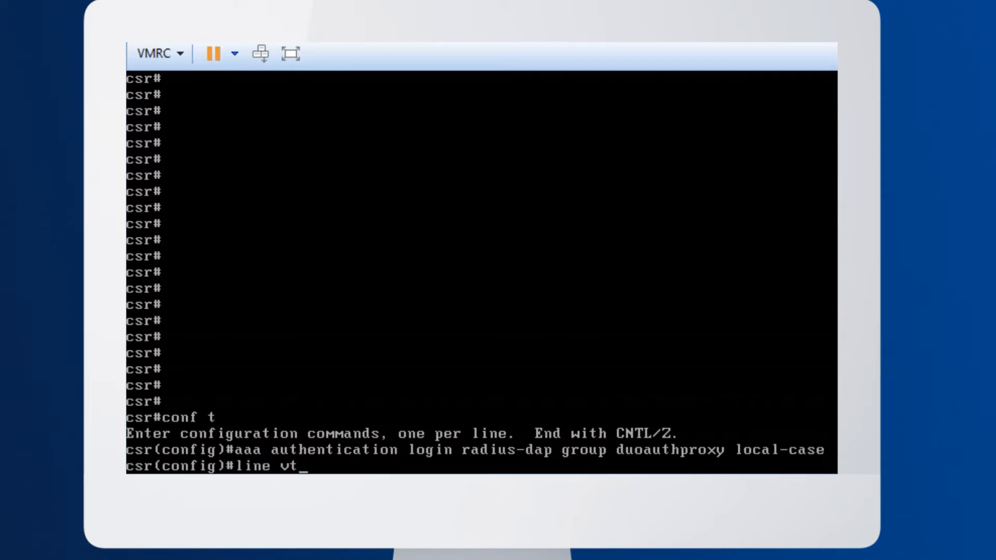
pyautogui.write('y 0 529')
pyautogui.press('Return')
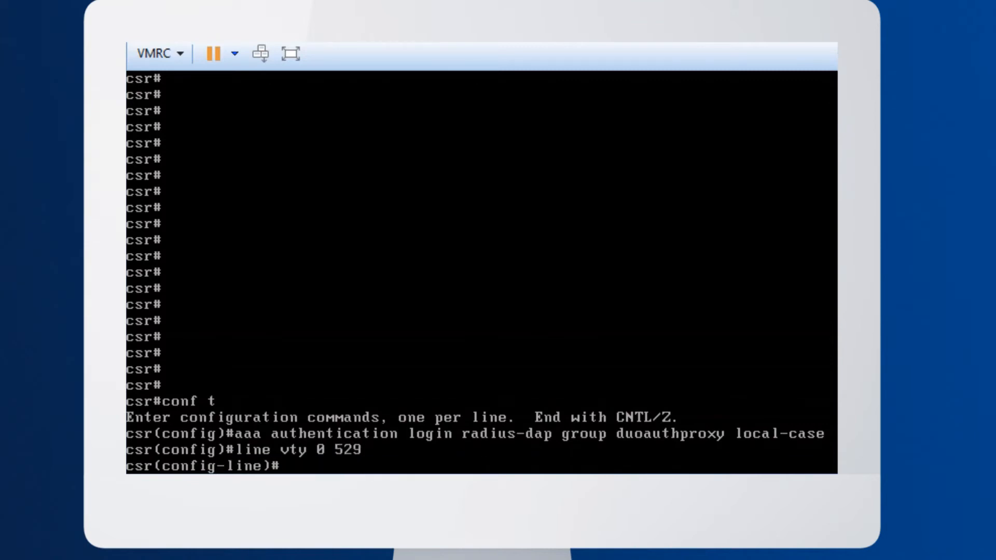
pyautogui.write('login authenti')
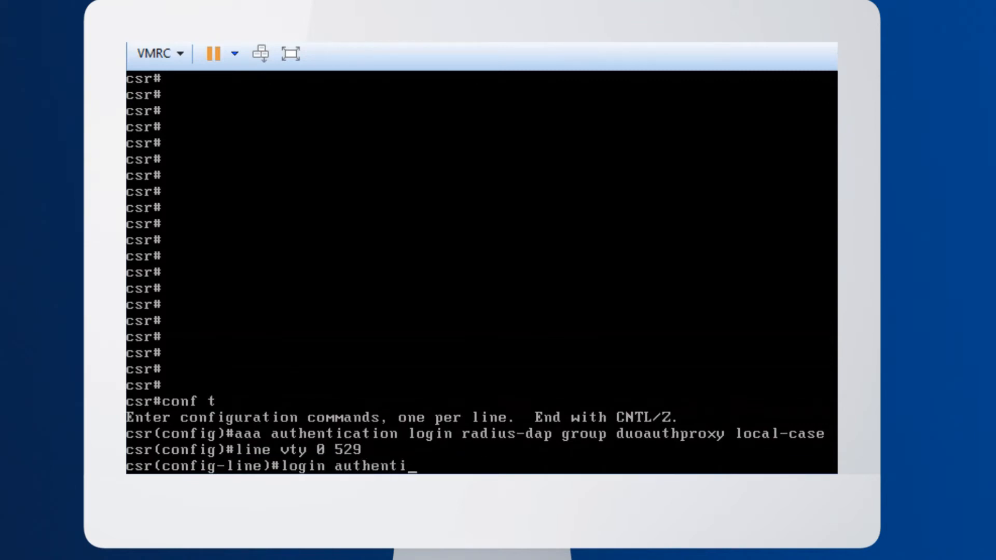
pyautogui.write('cation ')
pyautogui.write('radius-dap')
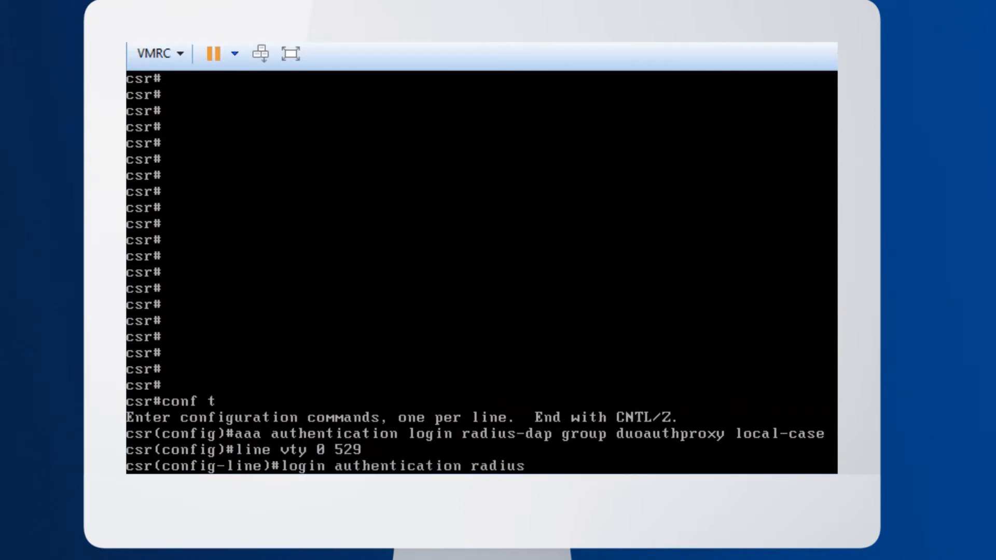
pyautogui.press('Return')
pyautogui.write('end')
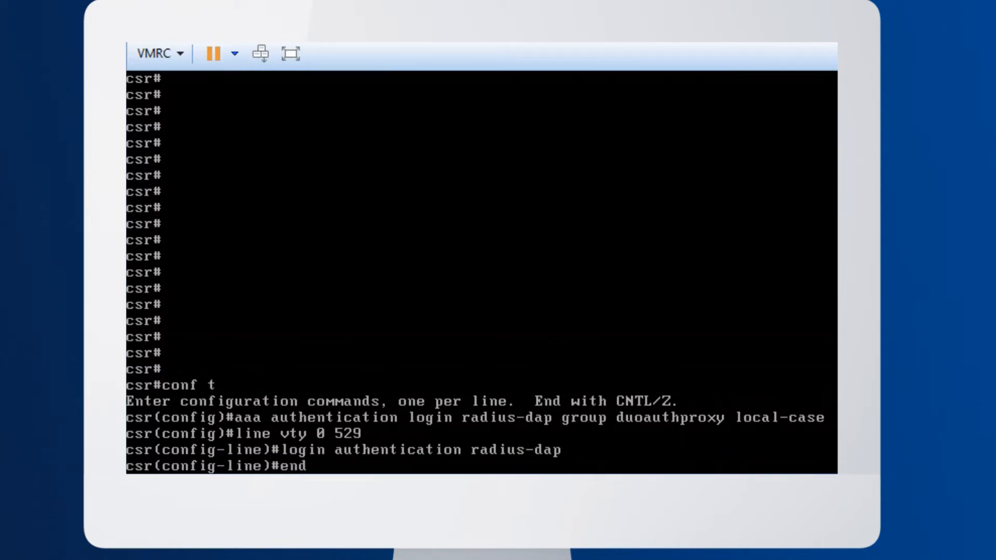
pyautogui.press('Return')
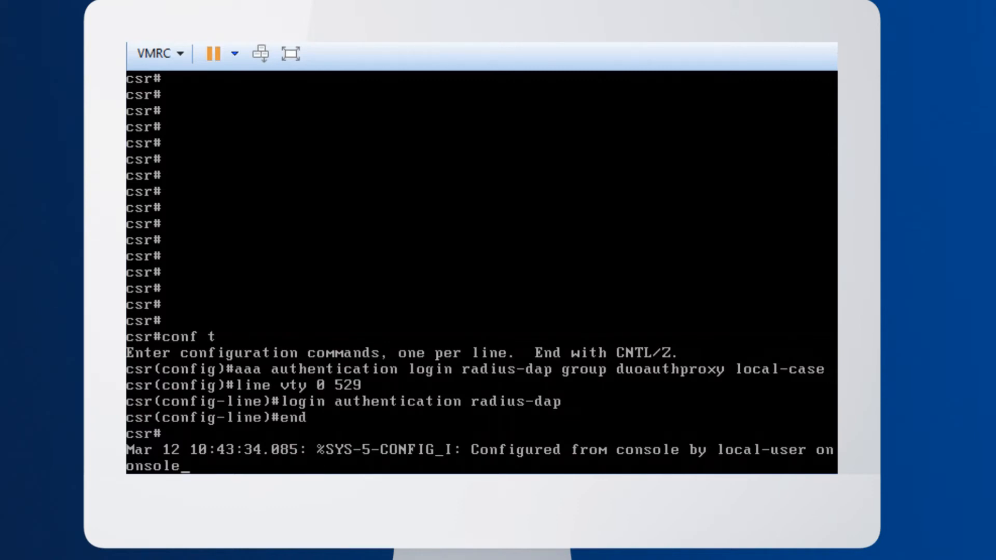
# Connect to 192.168.41.6 over SSH in PuTTY and submit the synced user's username and password
pyautogui.write('192.168.41.6')
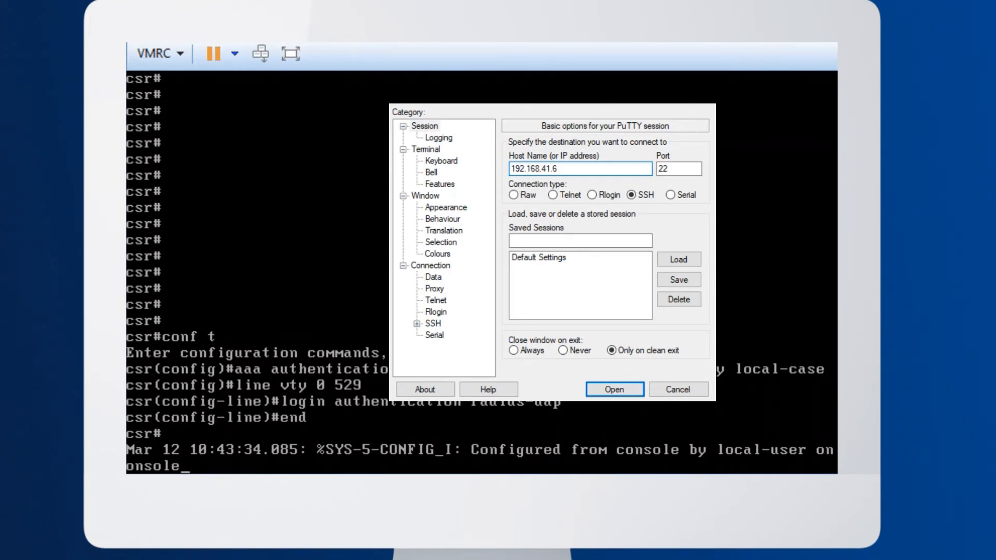
pyautogui.press('Return')
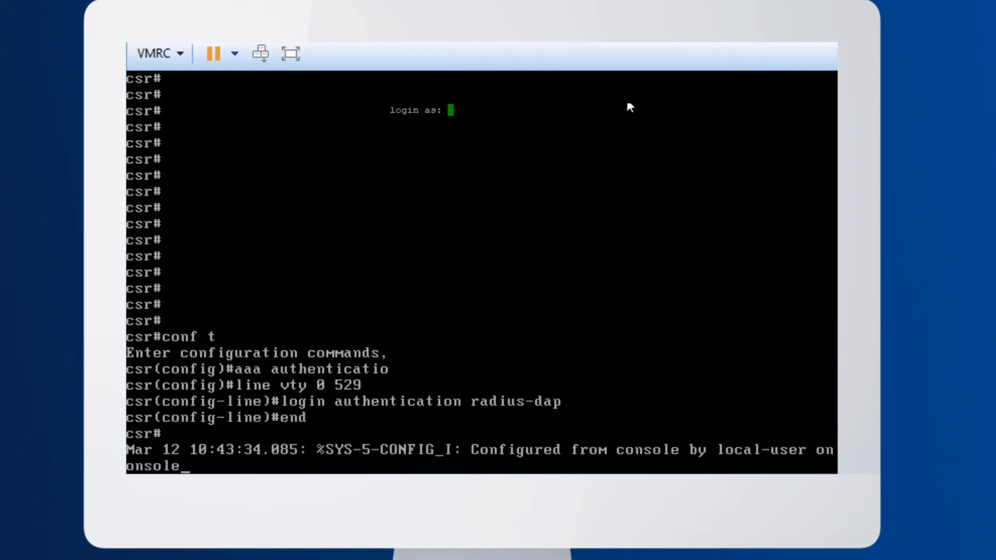
pyautogui.press('Return')
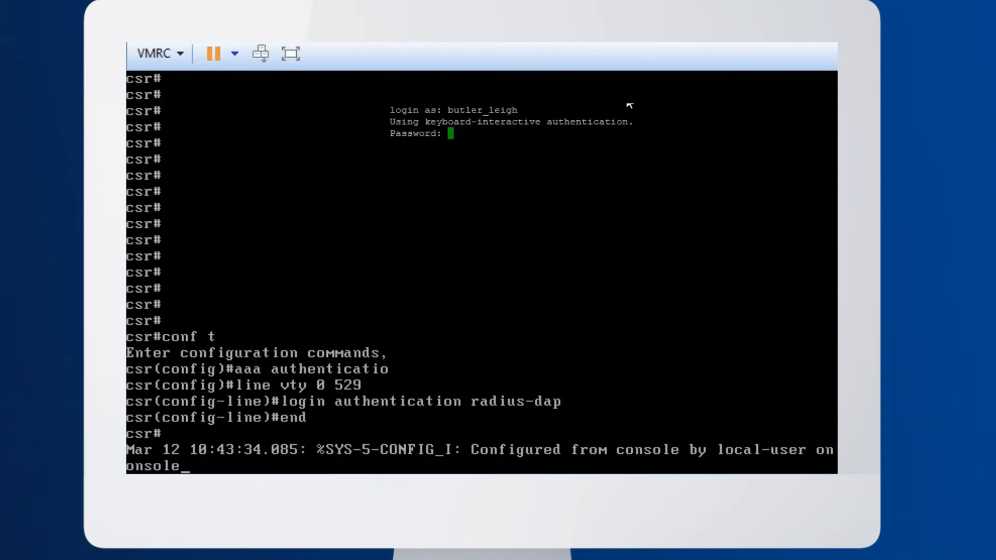
pyautogui.press('Return')
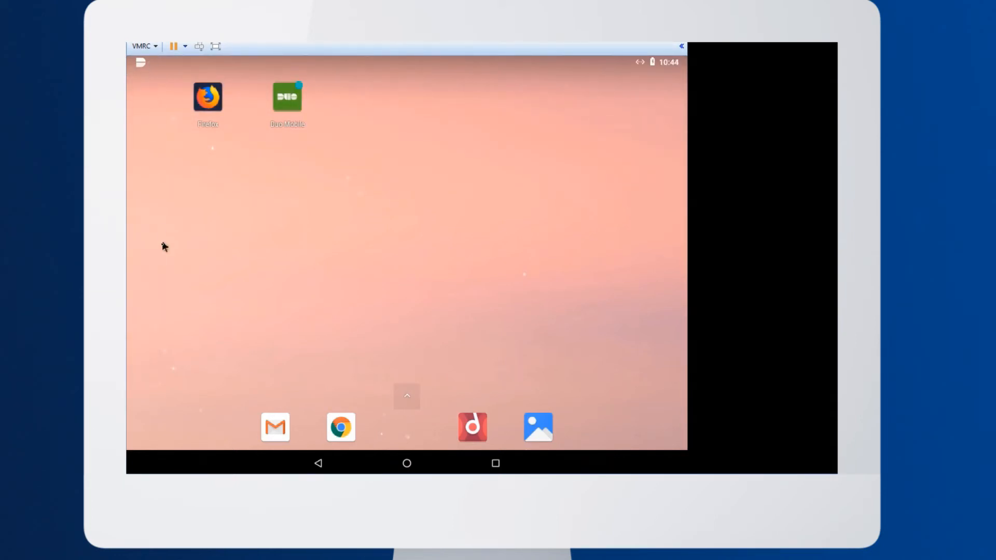
# Open Duo Mobile on the Android device and approve the waiting login request for the SSH session
pyautogui.moveTo(164, 62); pyautogui.dragTo(162, 244)
pyautogui.click(197, 197)
pyautogui.click(278, 99)
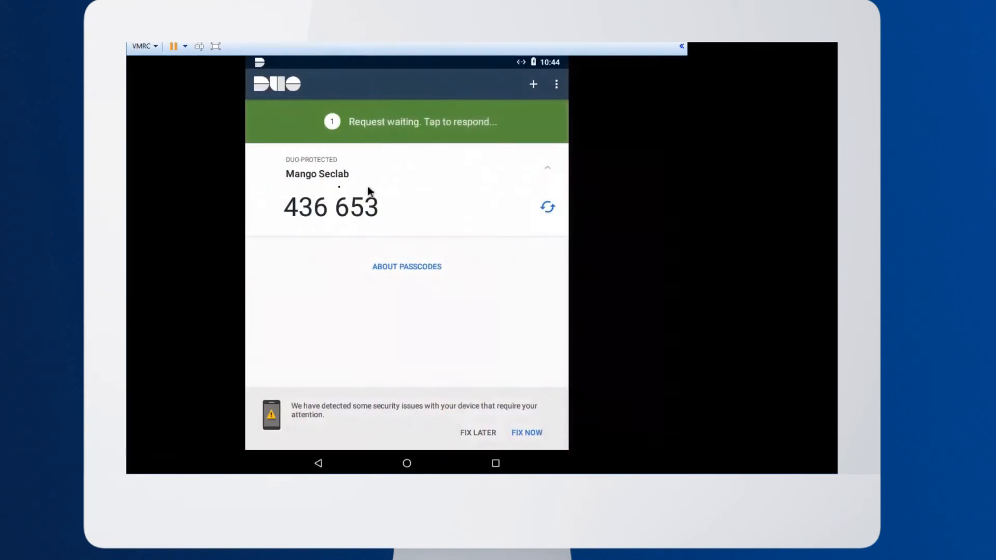
pyautogui.click(404, 127)
pyautogui.click(347, 419)
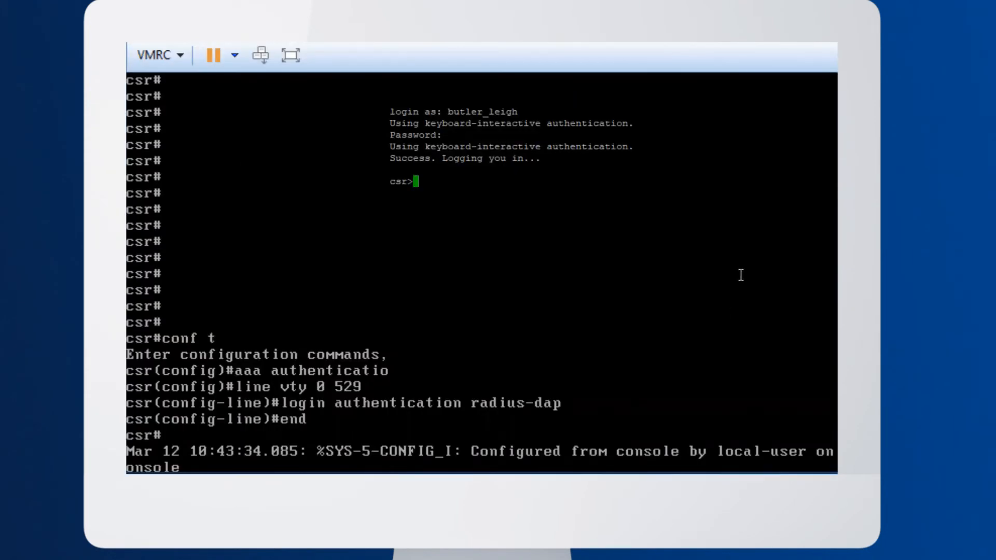
# Enter privileged mode in the SSH session and show the brief IP interface summary
pyautogui.write('en')
pyautogui.press('Return')
pyautogui.write('sh ip int br')
pyautogui.press('Return')
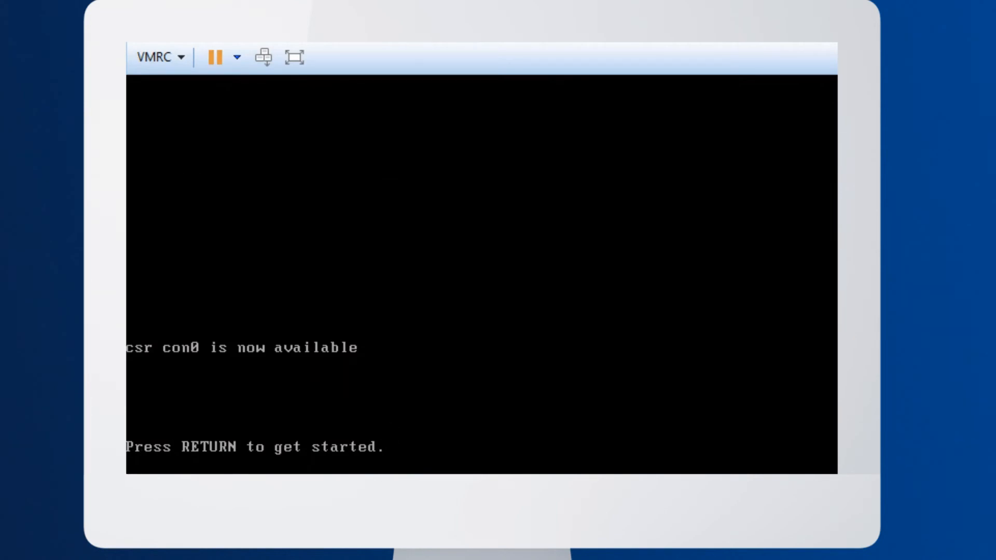
# Open another SSH session to the router, log in with the synced user's username and password, and enter privileged mode
pyautogui.write('192.168.41.')
pyautogui.press('Return')
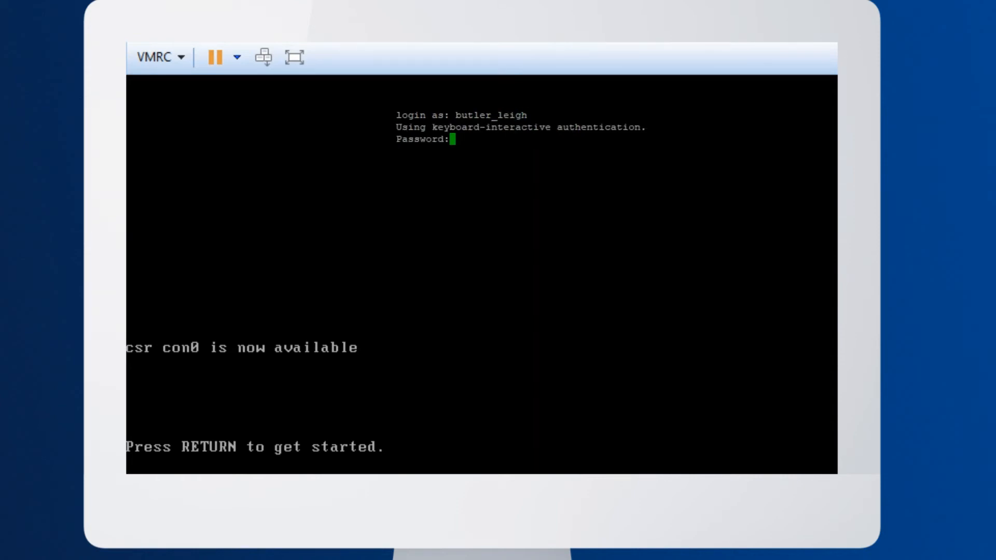
pyautogui.press('Return')
pyautogui.write('en')
pyautogui.press('Return')
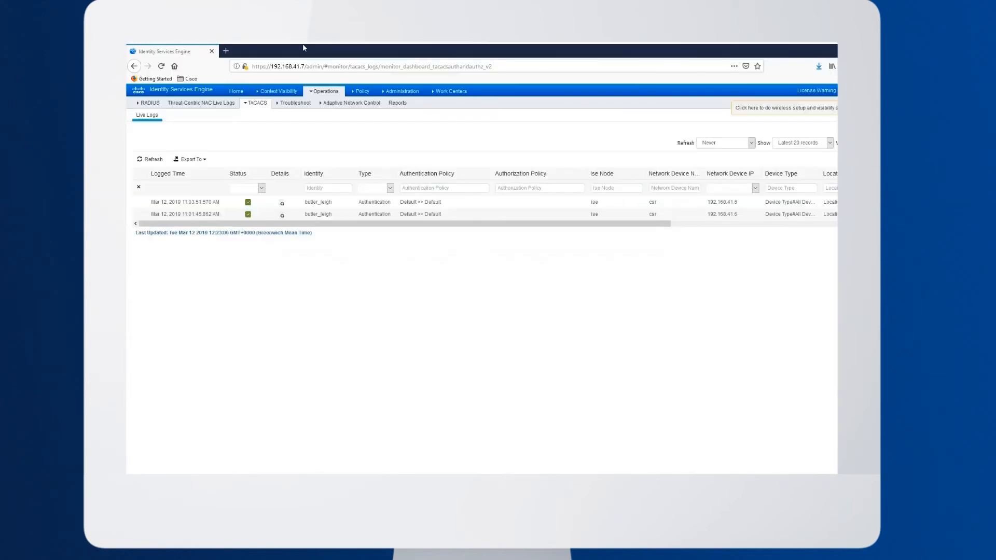
# Switch to Cisco Identity Services Engine and refresh the TACACS live logs
pyautogui.click(146, 164)
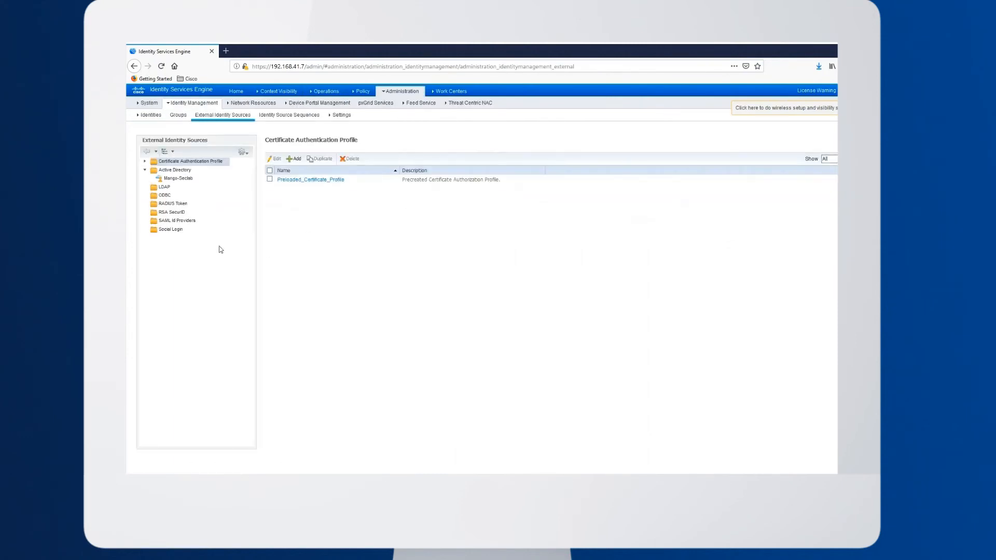
# Add a RADIUS Token external identity source named DuoAuthProxy
pyautogui.click(160, 206)
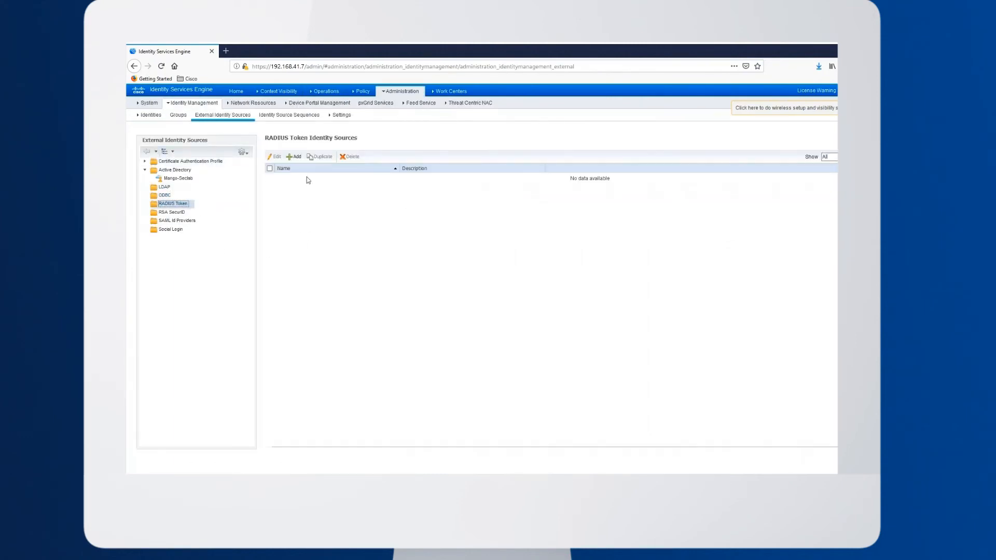
pyautogui.click(296, 164)
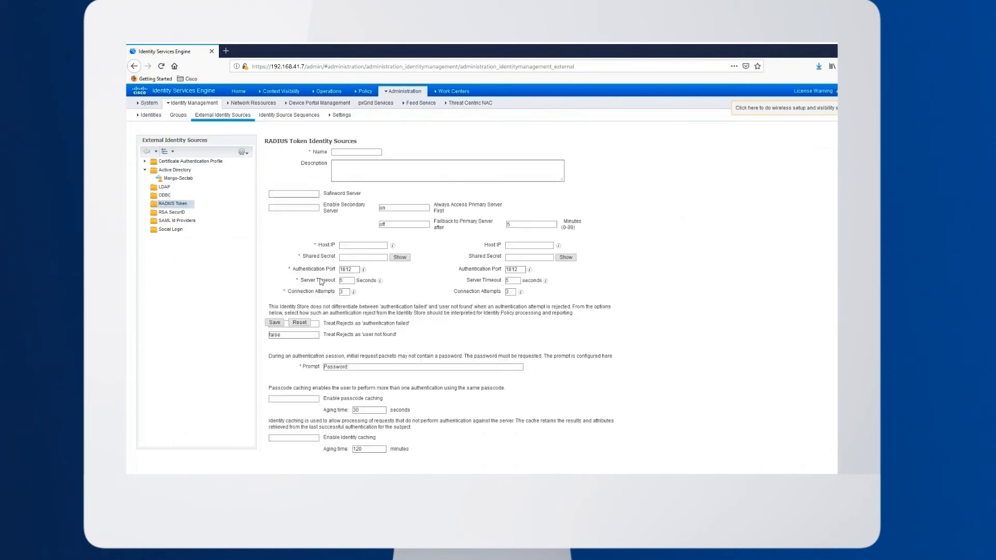
pyautogui.write('DuoAuthProxy')
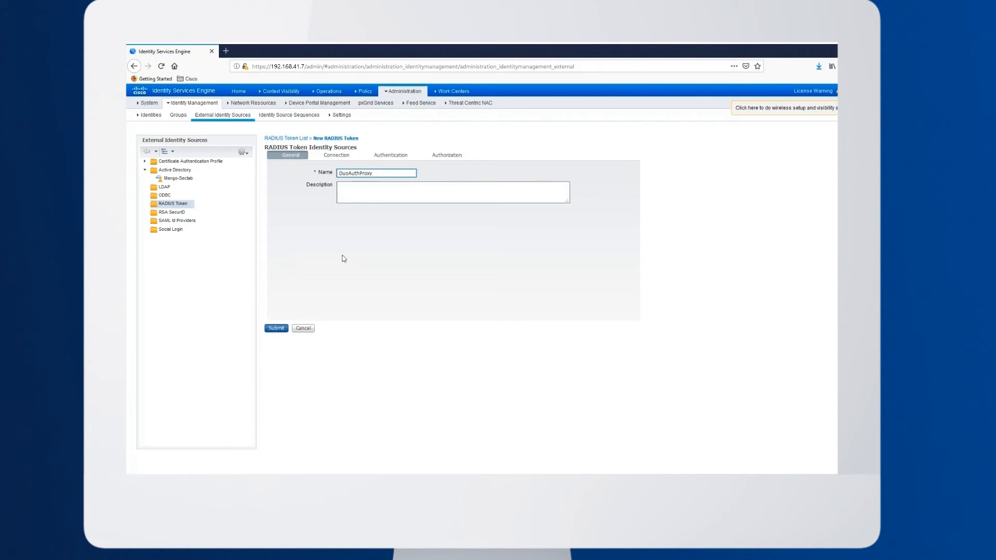
# Set the primary server's host IP to 192.168.41.5, enter its shared secret, and submit the identity source
pyautogui.click(341, 156)
pyautogui.click(352, 246)
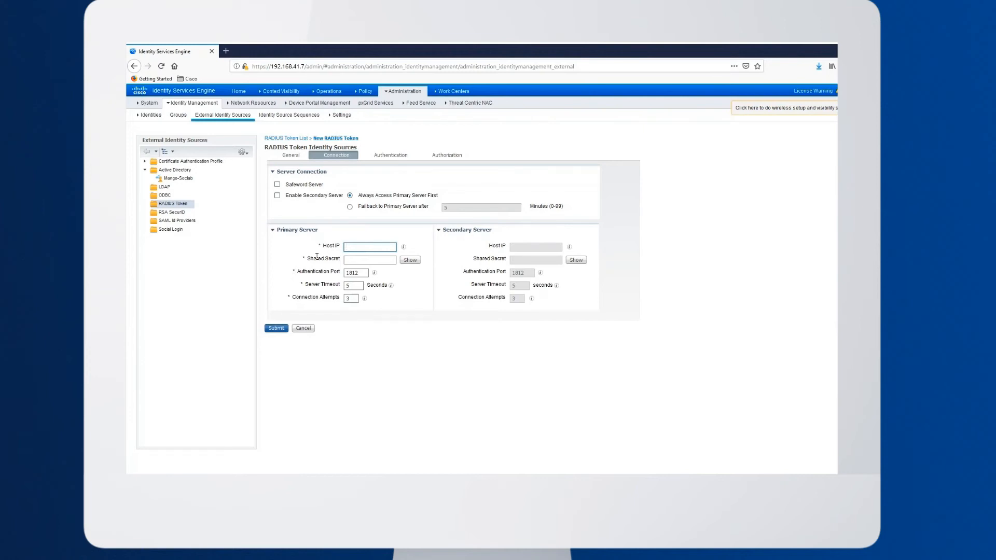
pyautogui.write('192.168.41.5')
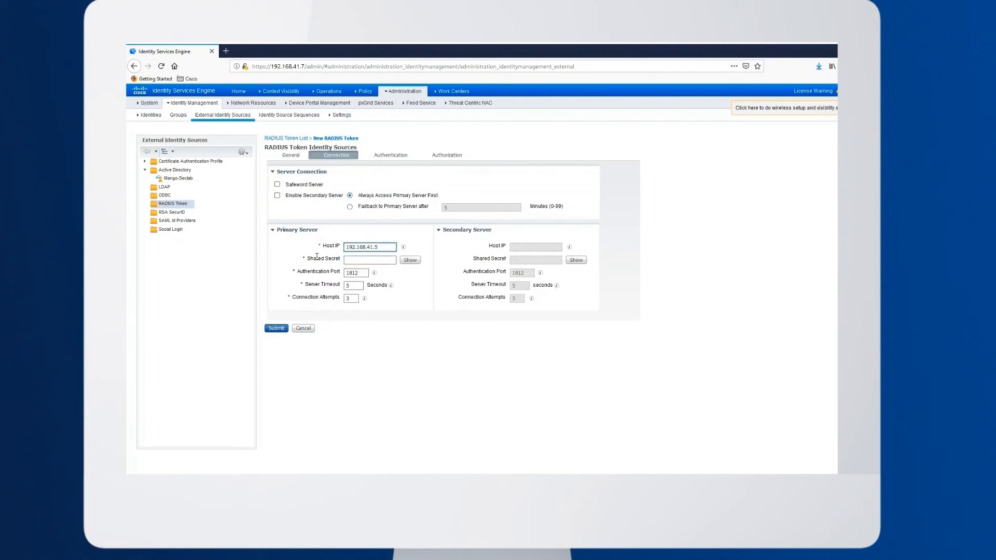
pyautogui.press('Tab')
pyautogui.write('••••••••••••••••••')
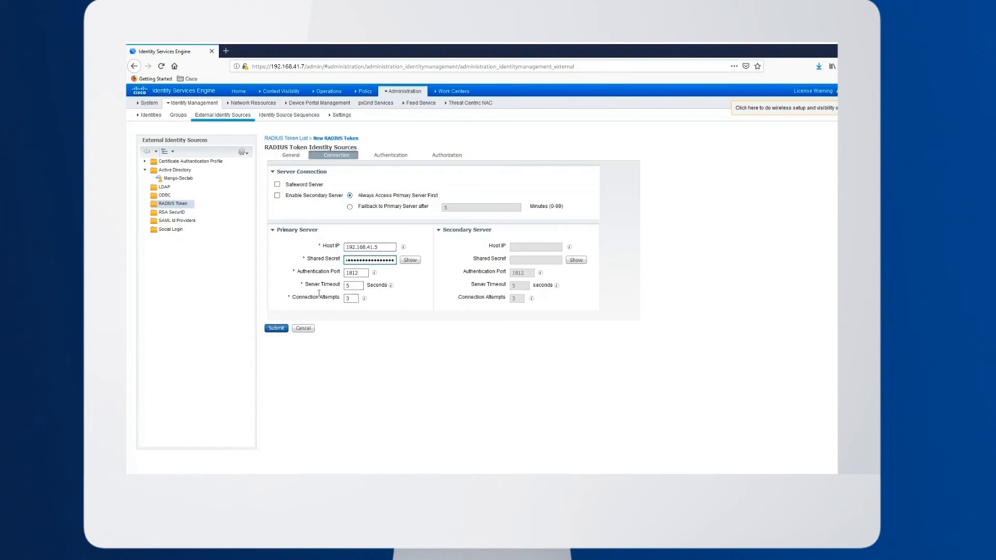
pyautogui.click(398, 157)
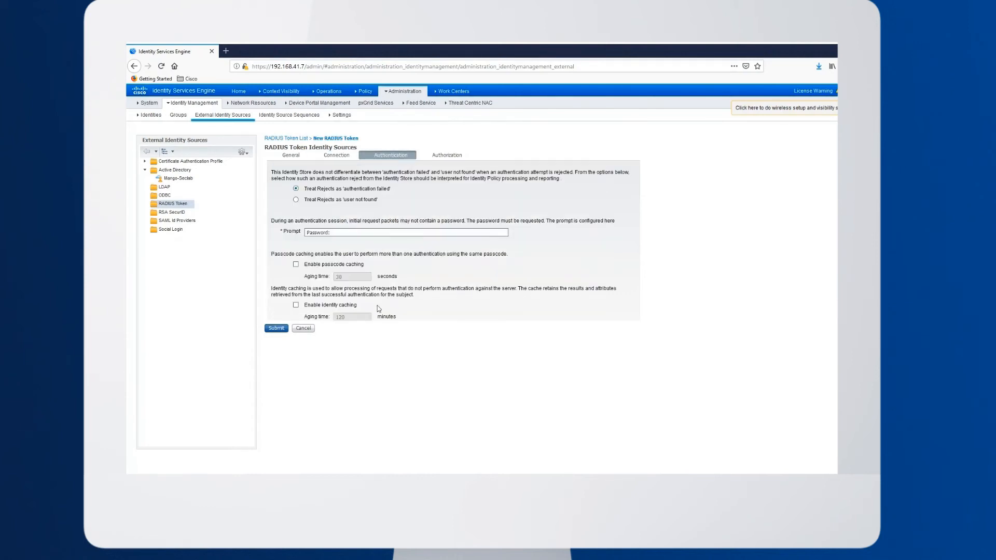
pyautogui.click(277, 330)
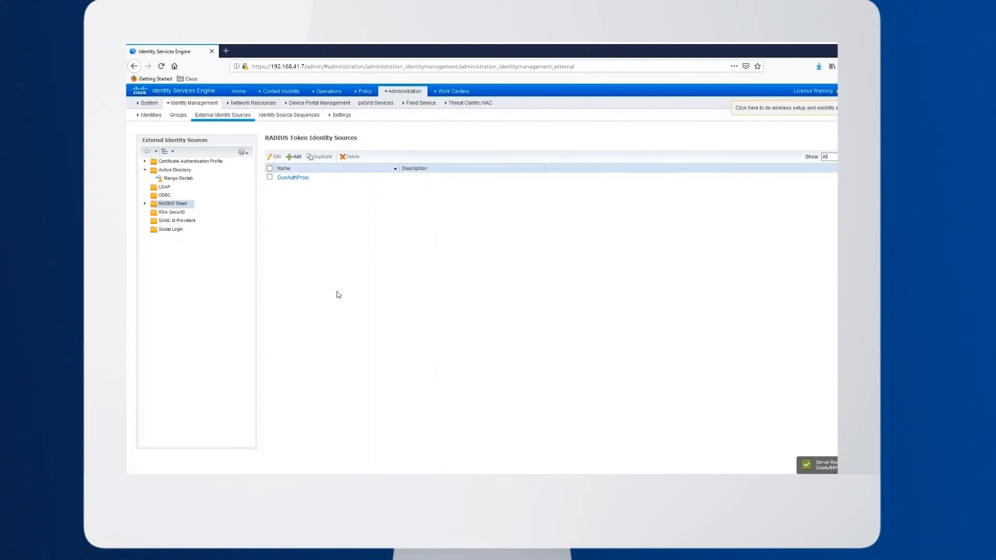
# Open the Default policy set in the Device Admin Policy Sets and review its authorization policy rules
pyautogui.click(404, 91)
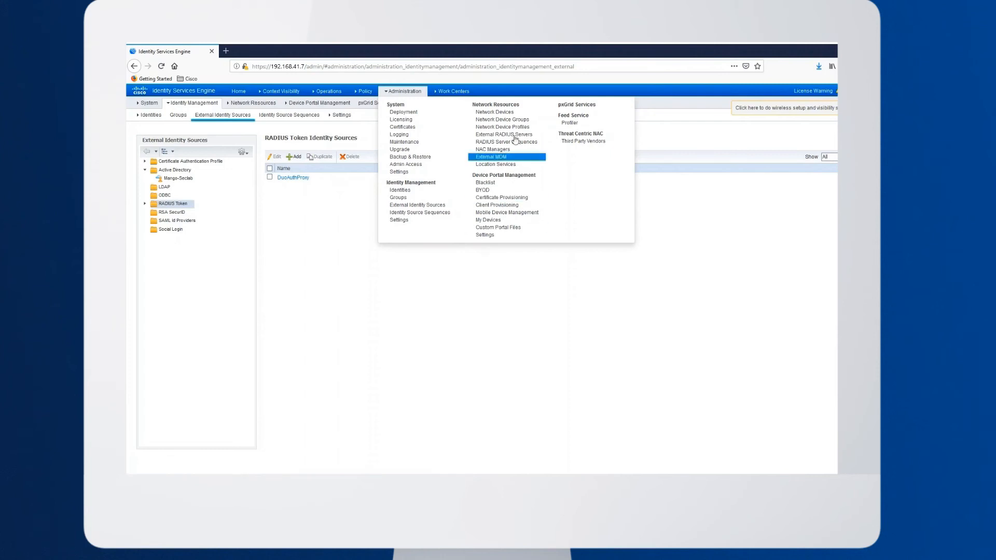
pyautogui.click(463, 91)
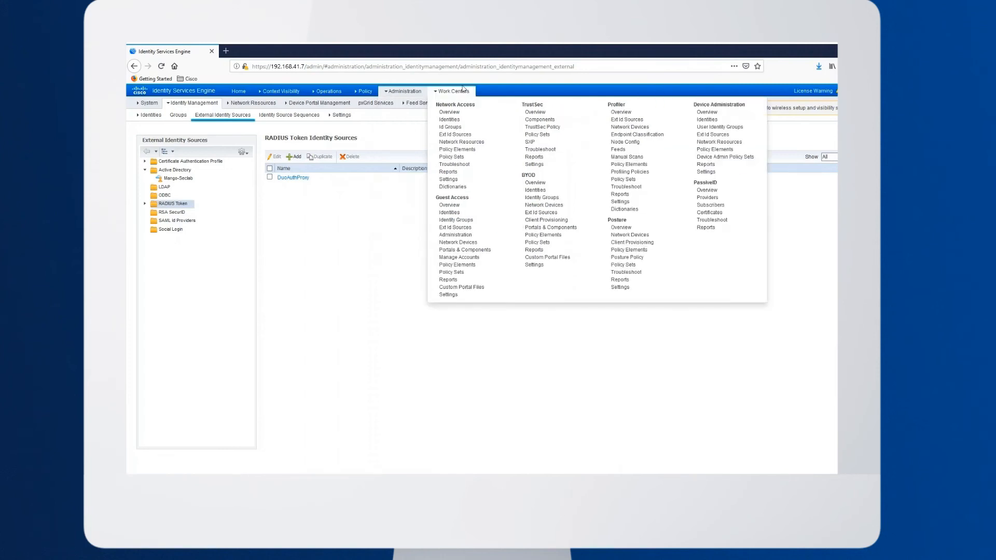
pyautogui.click(712, 159)
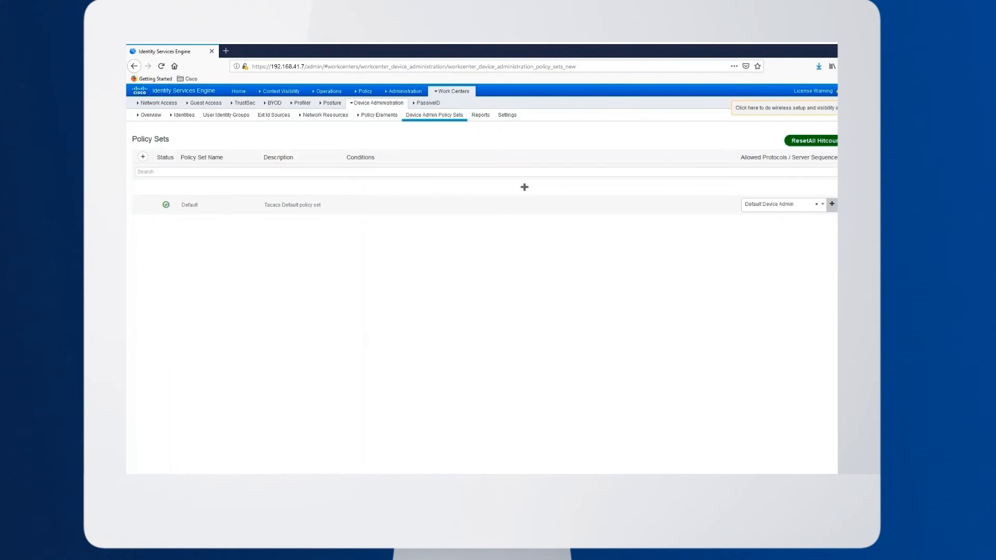
pyautogui.click(905, 205)
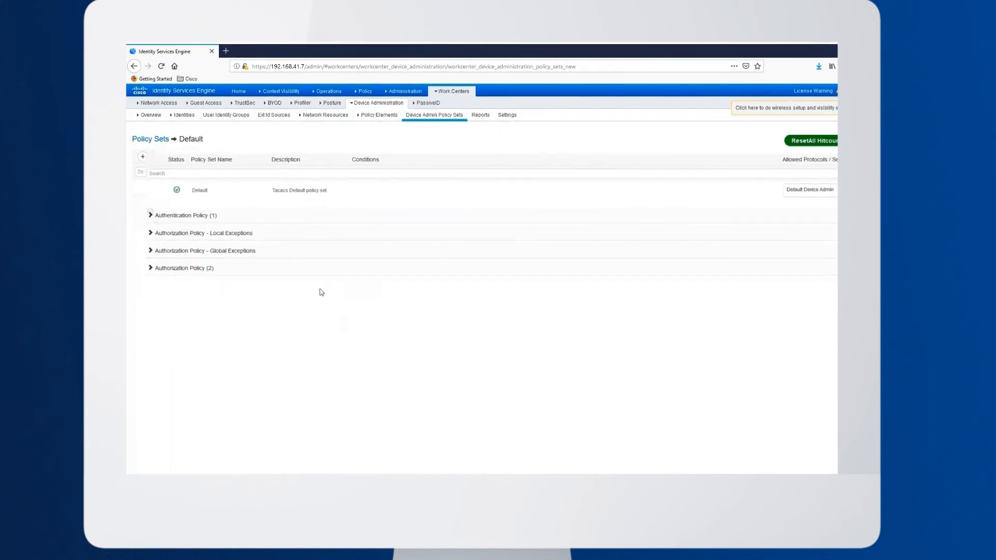
pyautogui.click(139, 271)
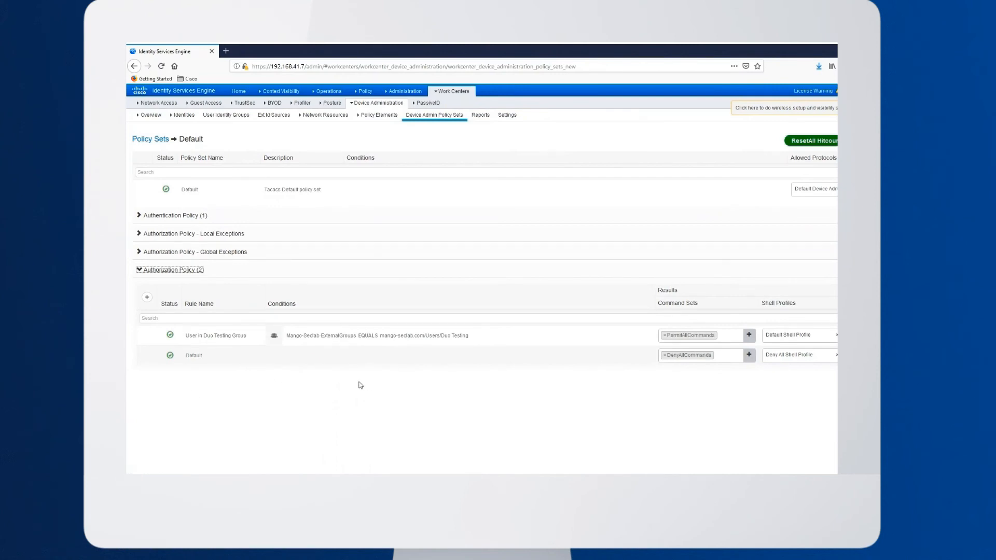
pyautogui.moveTo(416, 341)
# Set the Default authentication policy rule to use the DuoAuthProxy identity source and save the policy set
pyautogui.click(139, 215)
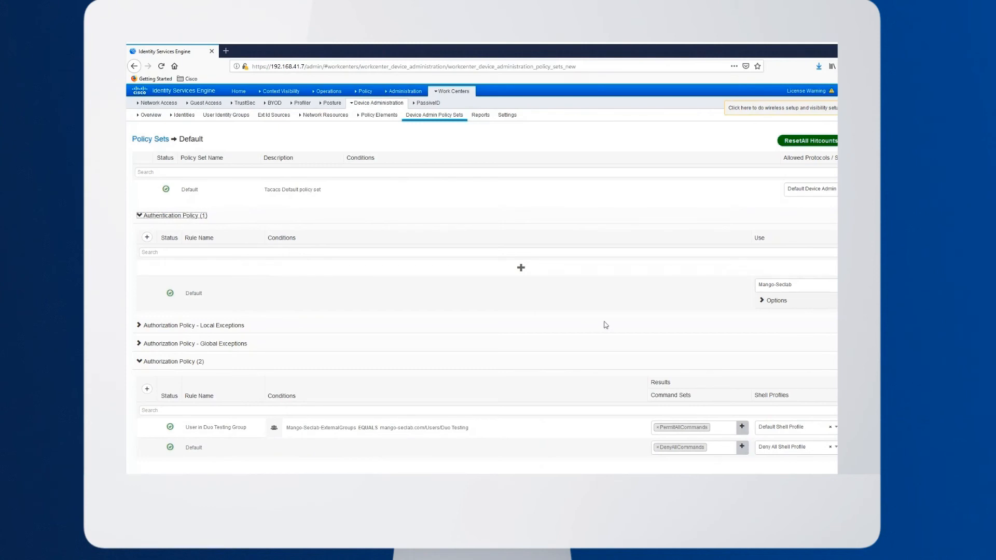
pyautogui.click(787, 290)
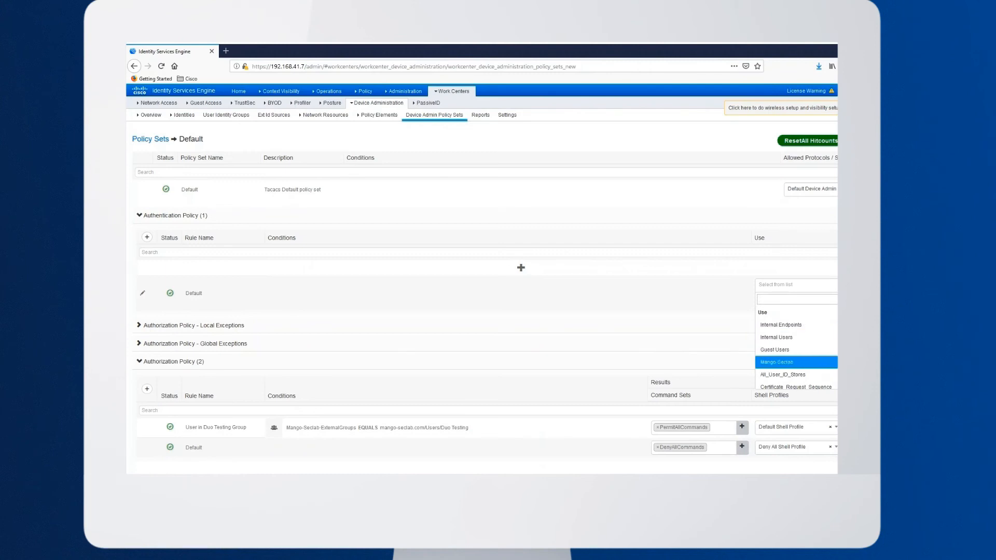
pyautogui.scroll(-3, 796, 348)
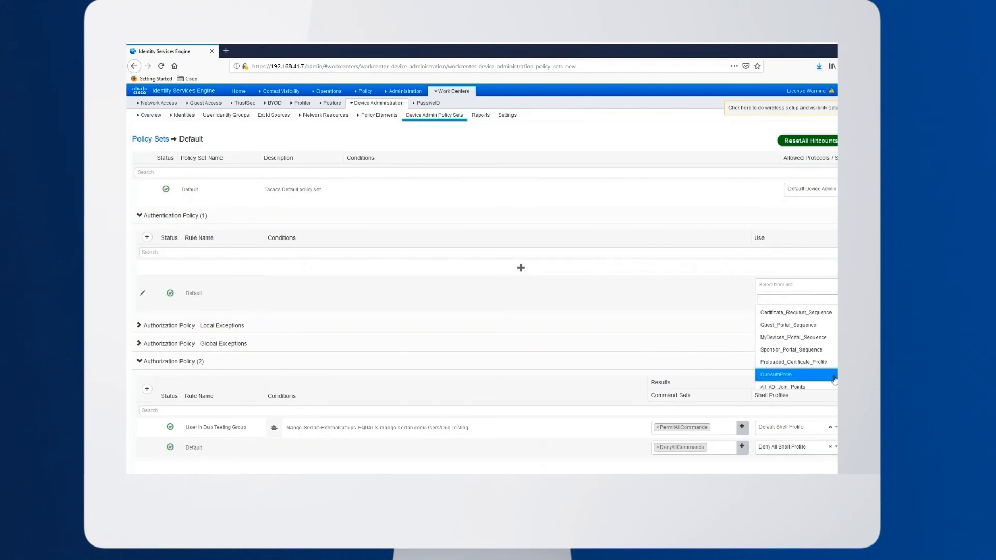
pyautogui.click(808, 376)
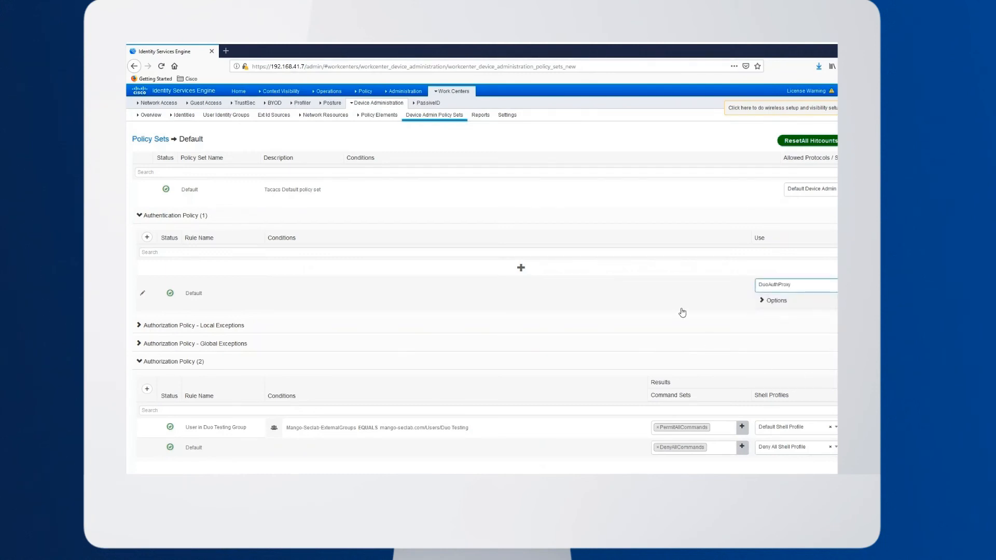
pyautogui.click(896, 141)
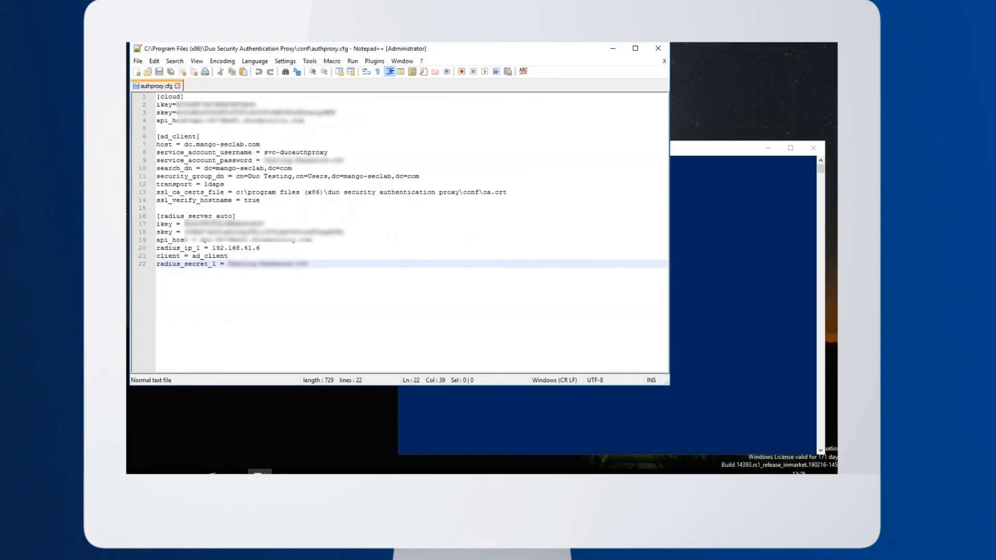
# In authproxy.cfg, set radius_ip_1 in the radius_server_auto section to 192.168.41.7 and save the file
pyautogui.click(278, 247)
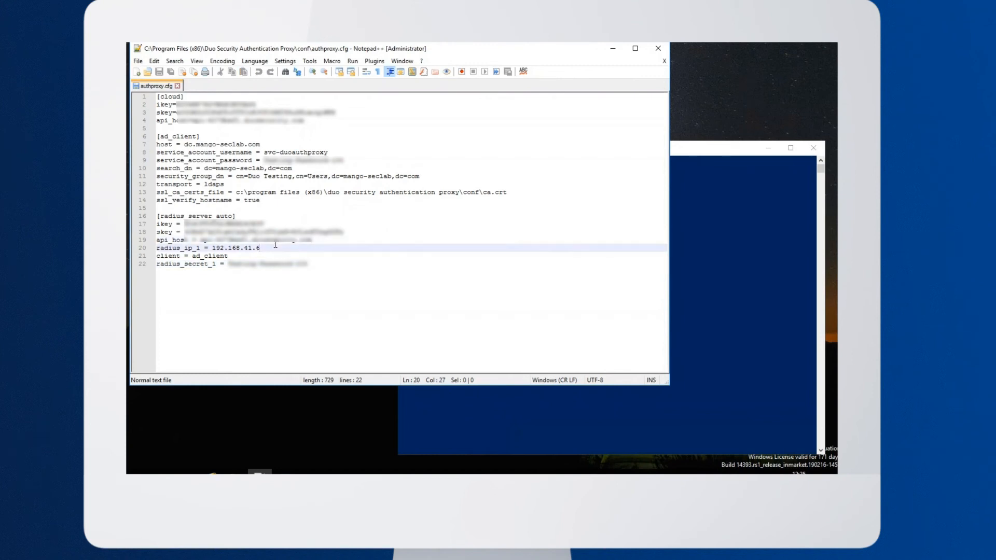
pyautogui.press('BackSpace')
pyautogui.write('7')
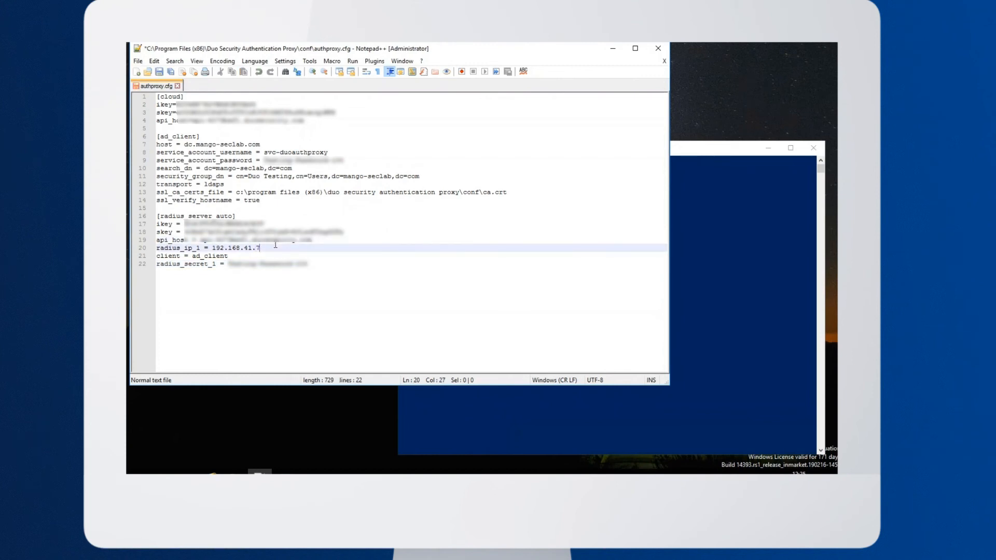
pyautogui.click(162, 73)
# Switch to PowerShell and restart the duoauthproxy service using net stop and net start
pyautogui.click(494, 407)
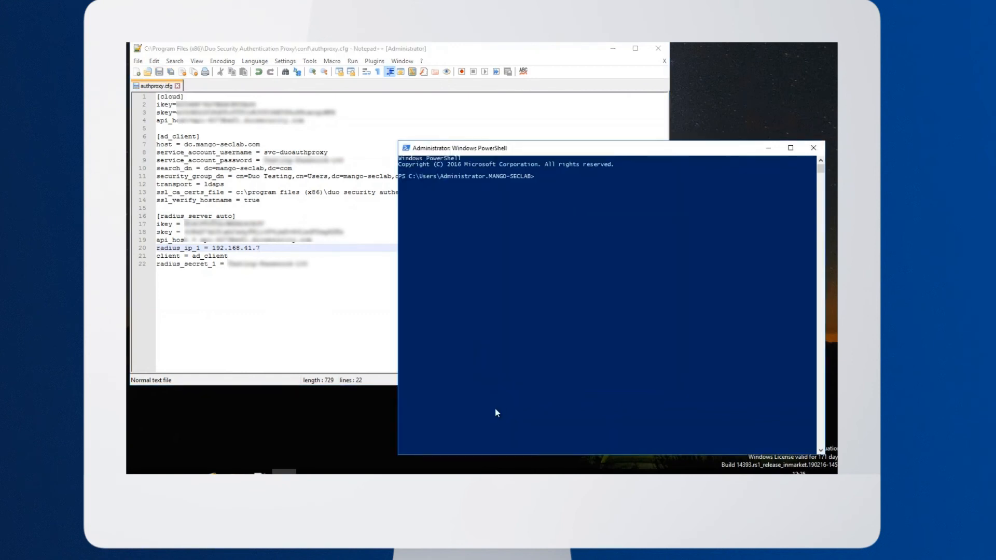
pyautogui.write('net stop duoauthproxy')
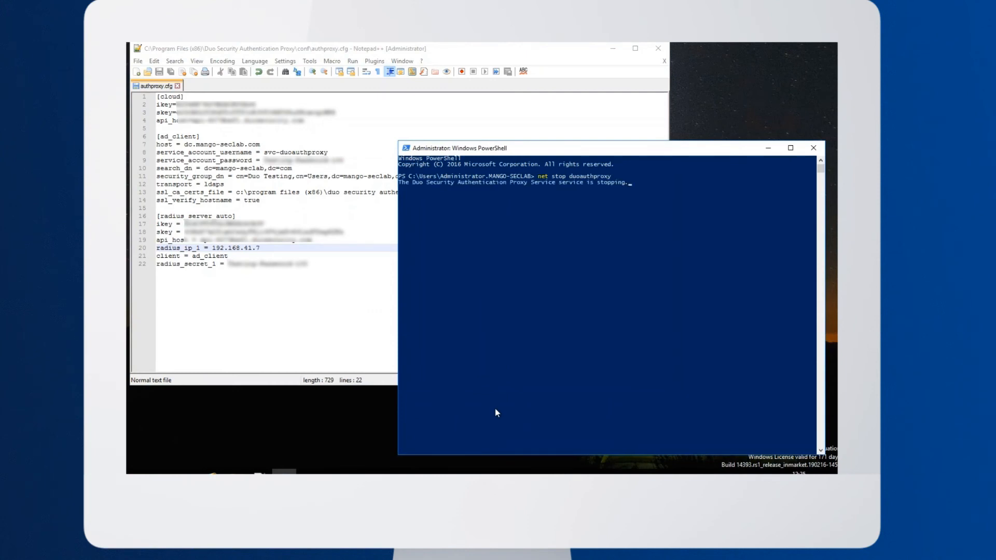
pyautogui.write('net start douoauthproxy')
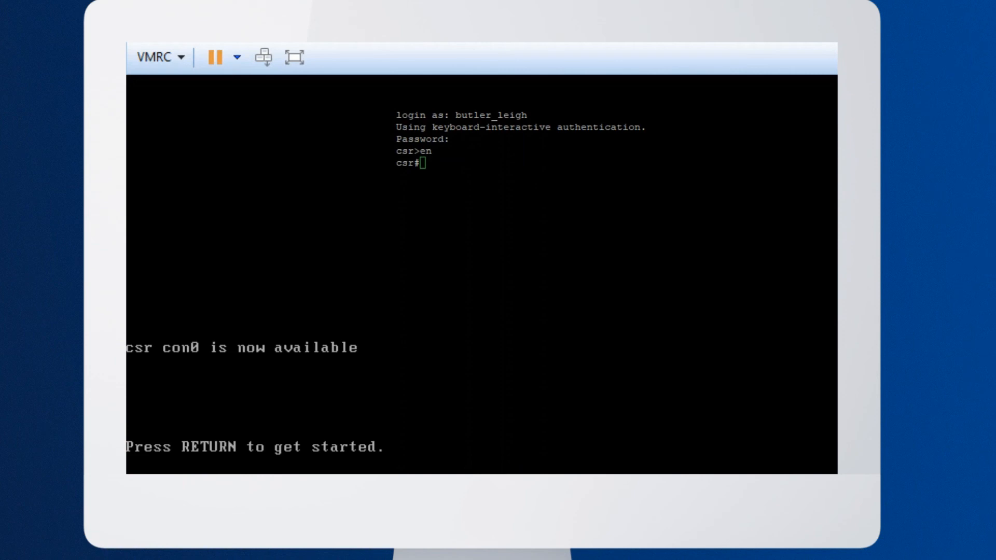
# Log in on the router's console as local-user with the account password and enter privileged mode
pyautogui.press('Return')
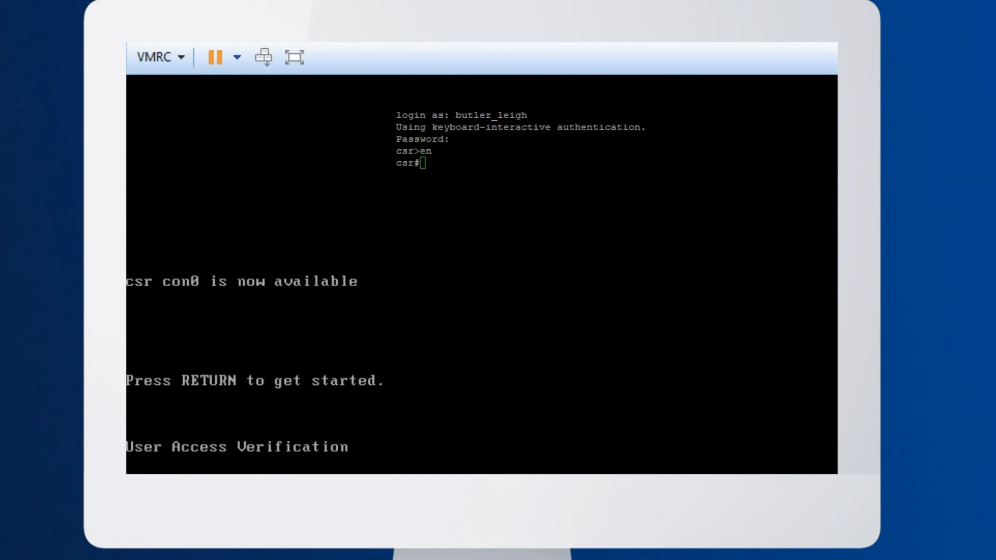
pyautogui.write('local-user')
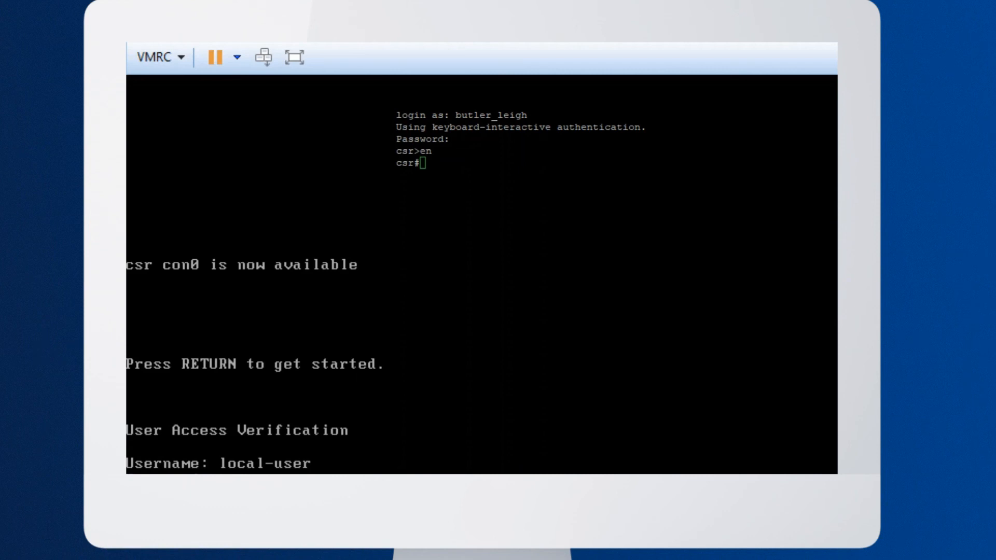
pyautogui.press('Return')
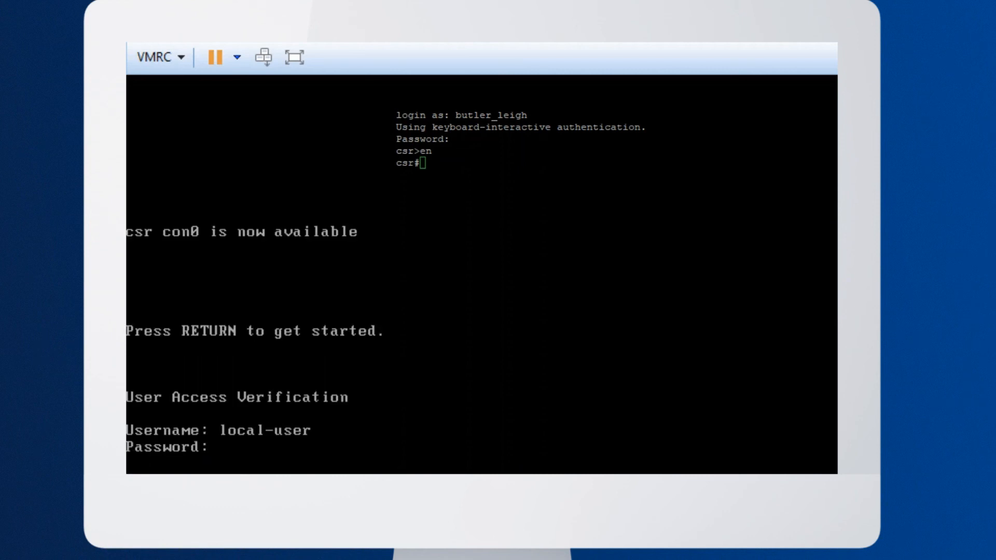
pyautogui.press('Return')
pyautogui.write('en')
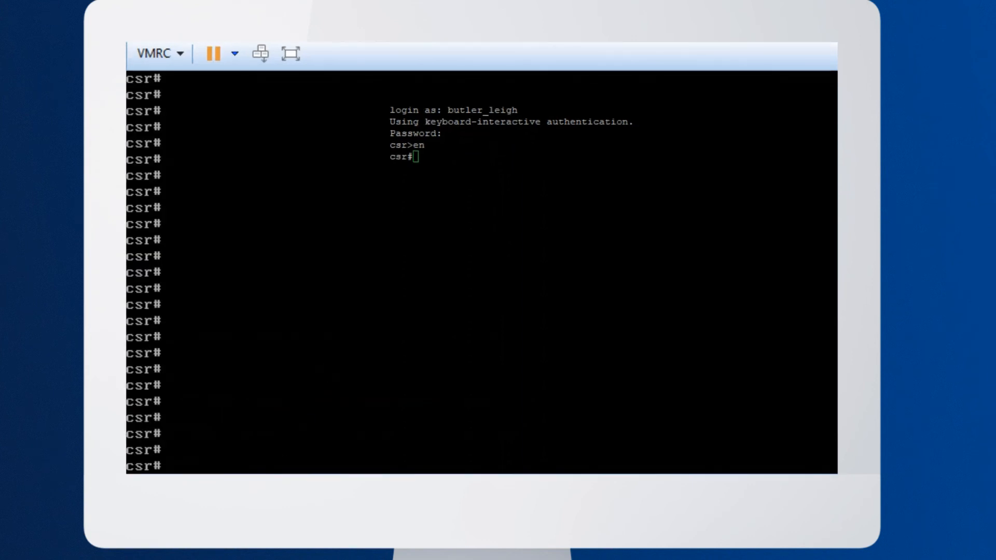
# In global configuration mode, set the timeout of the TACACS server ise to 60 seconds
pyautogui.write('conf t')
pyautogui.press('Return')
pyautogui.write('tacs')
pyautogui.press('BackSpace')
pyautogui.write('acs server ise')
pyautogui.press('Return')
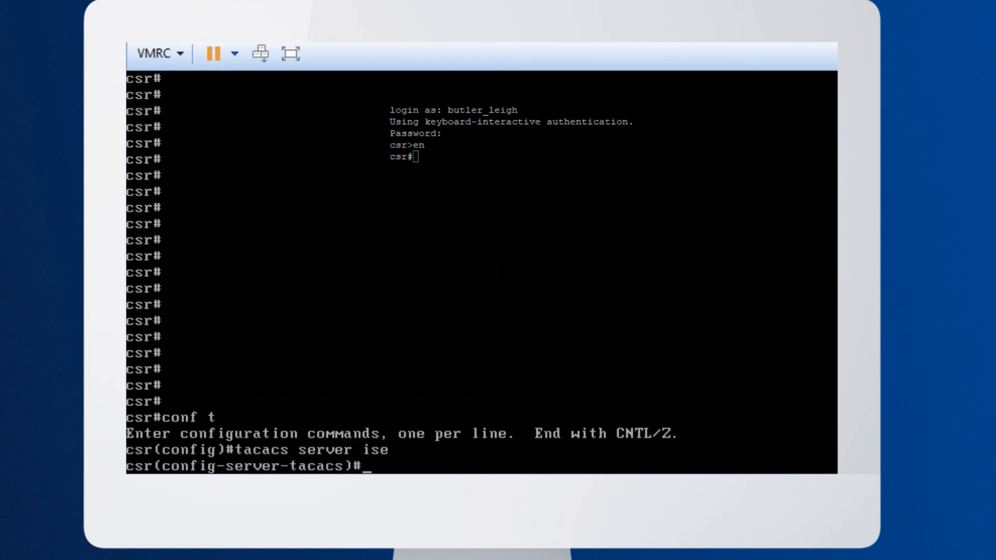
pyautogui.write('timeout 60')
pyautogui.press('Return')
# Leave the router's configuration mode and save the running configuration with wr
pyautogui.write('en')
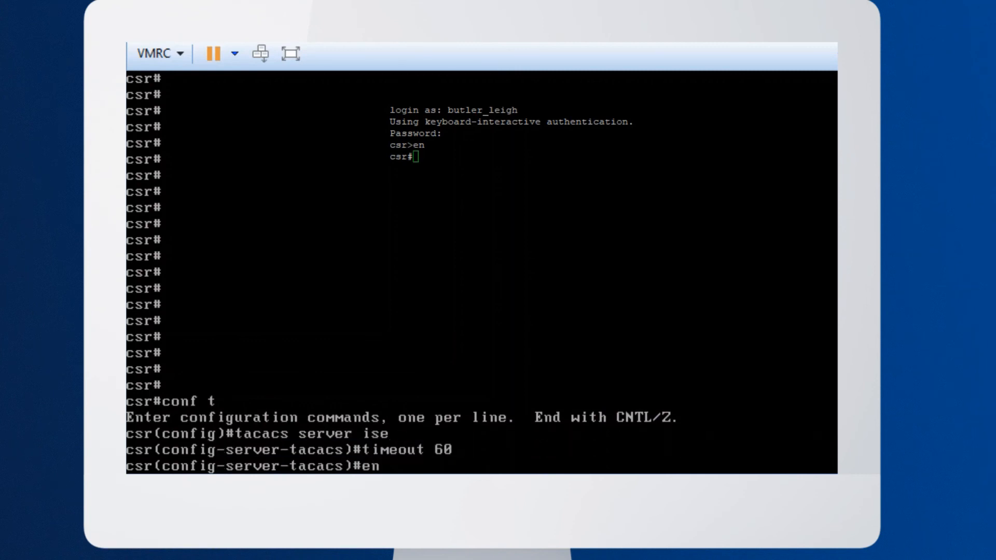
pyautogui.write('d')
pyautogui.press('Return')
pyautogui.write('wr')
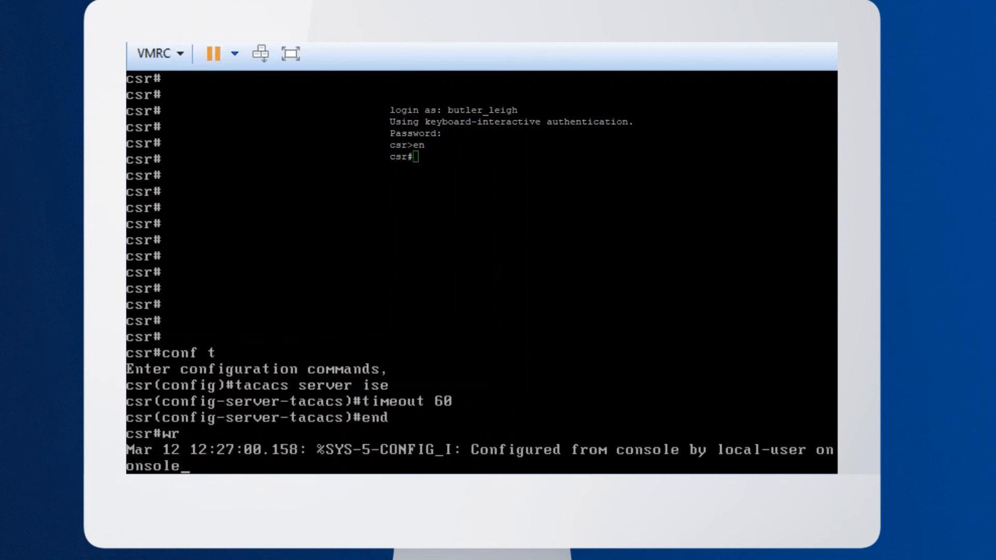
pyautogui.press('Return')
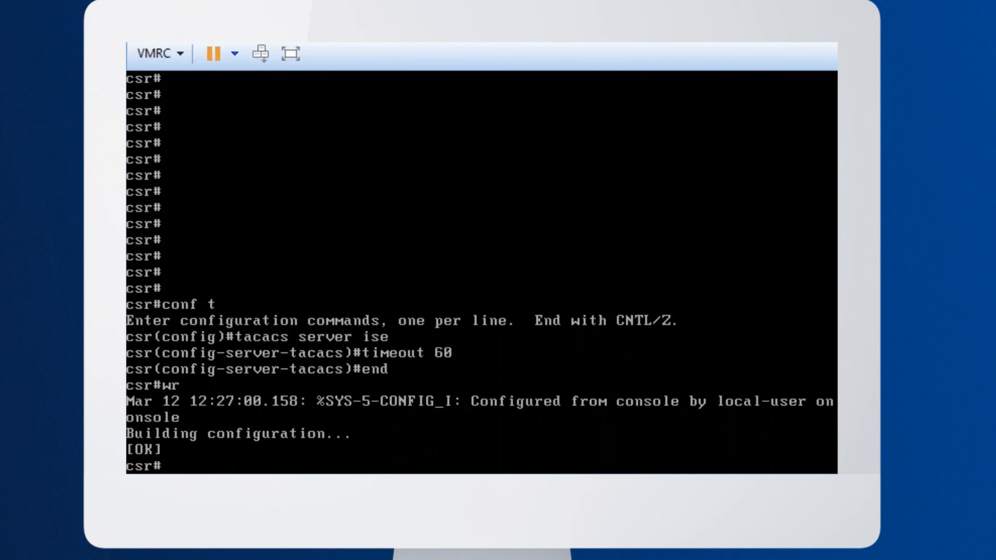
# Open an SSH session to 192.168.41.6, log in with the synced user's username and password, and approve the login request in Duo Mobile
pyautogui.write('192.168.41.6')
pyautogui.press('Return')
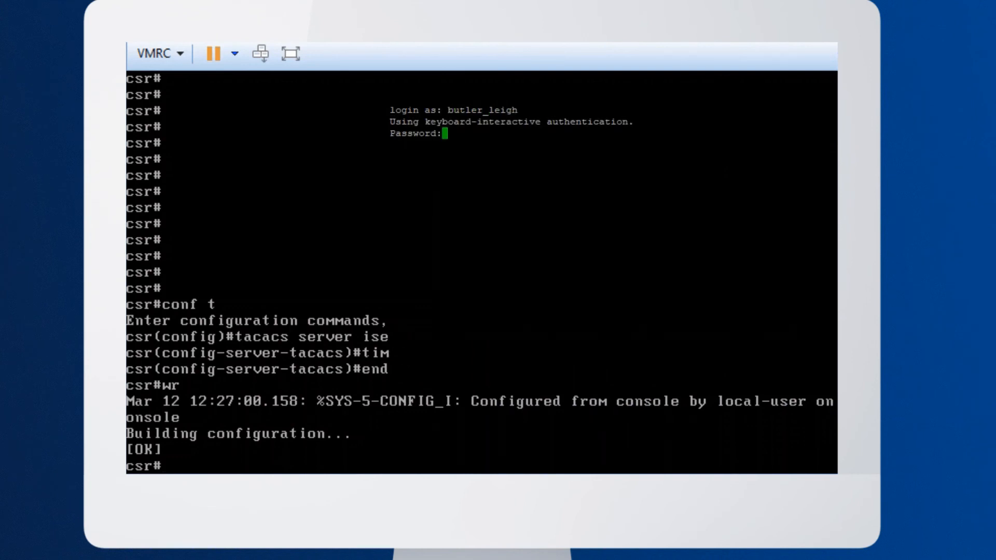
pyautogui.press('Return')
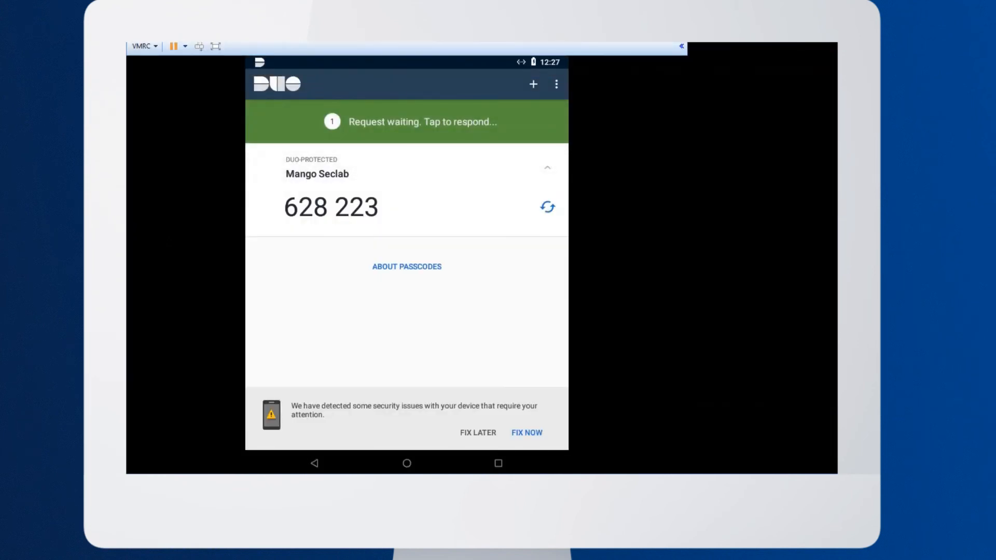
pyautogui.click(406, 125)
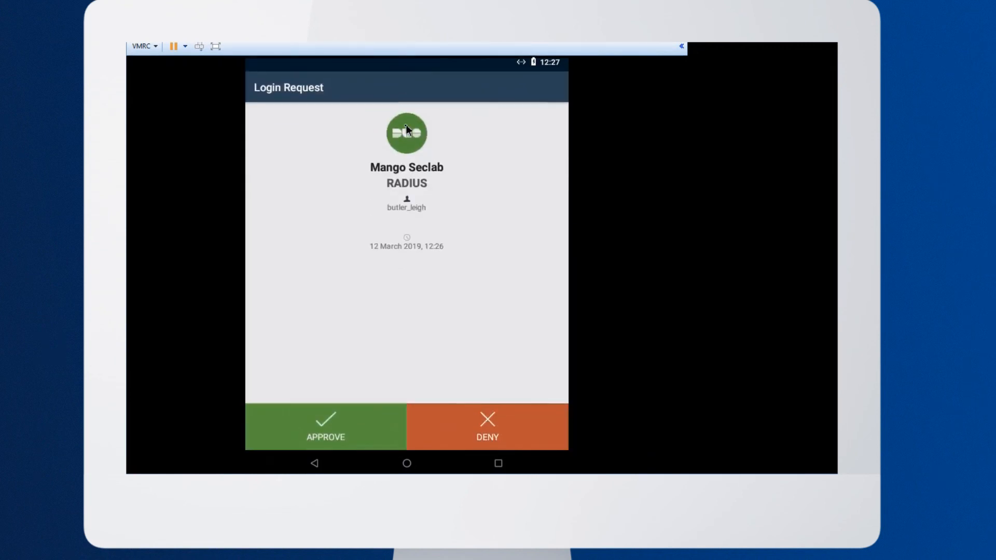
pyautogui.click(353, 437)
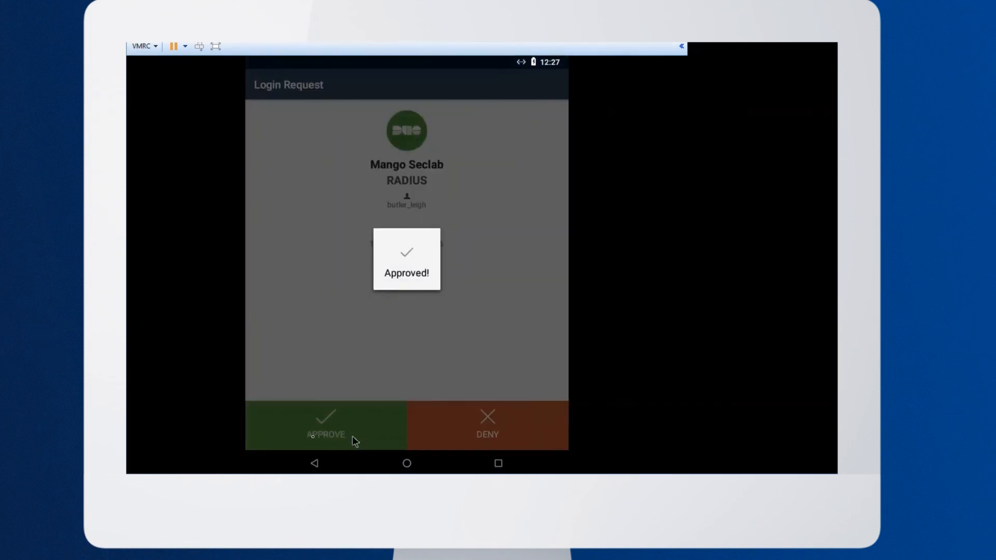